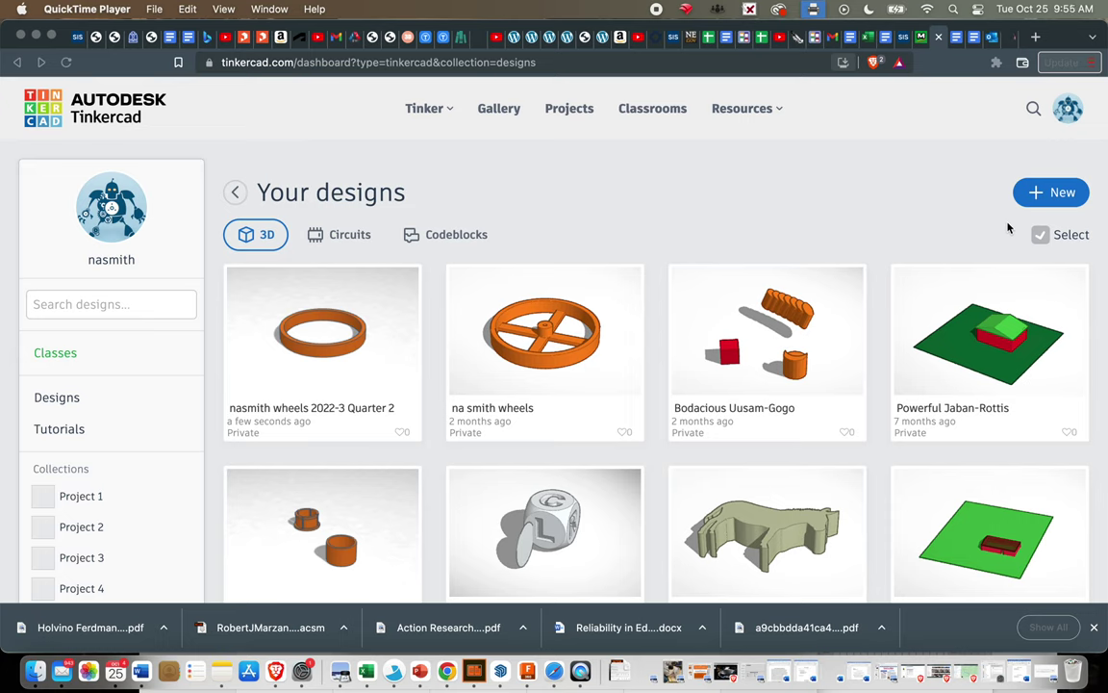
- Create a new blank 3D design from the Your designs dashboard
{"action": "left_click", "coordinate": [1045, 198]}
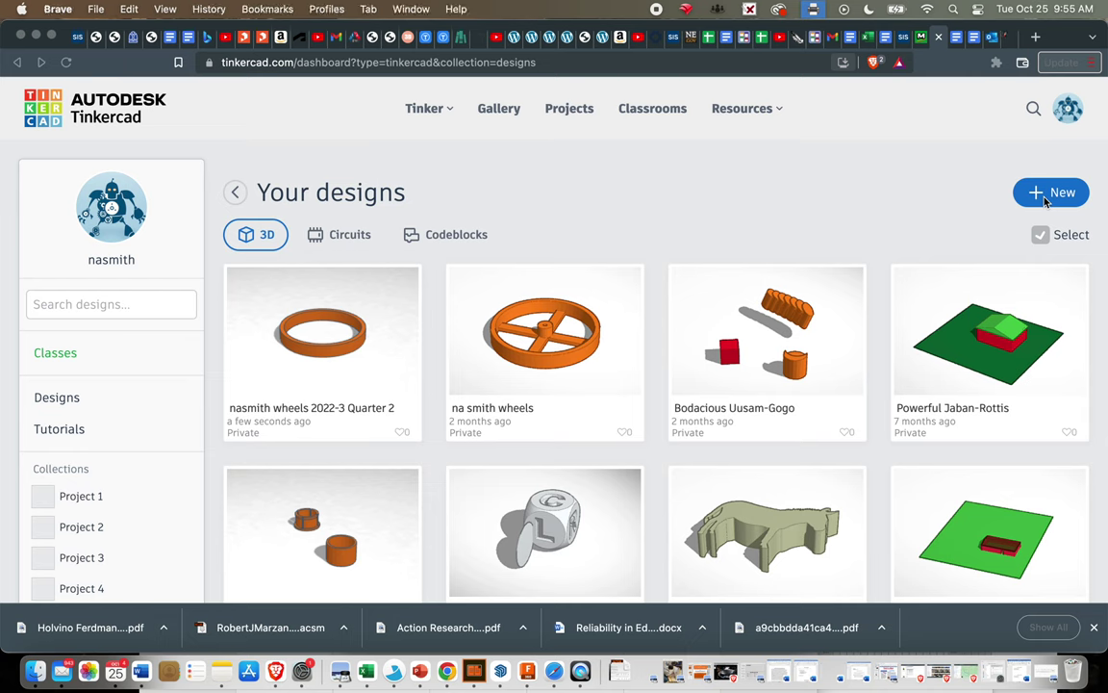
{"action": "left_click", "coordinate": [1039, 194]}
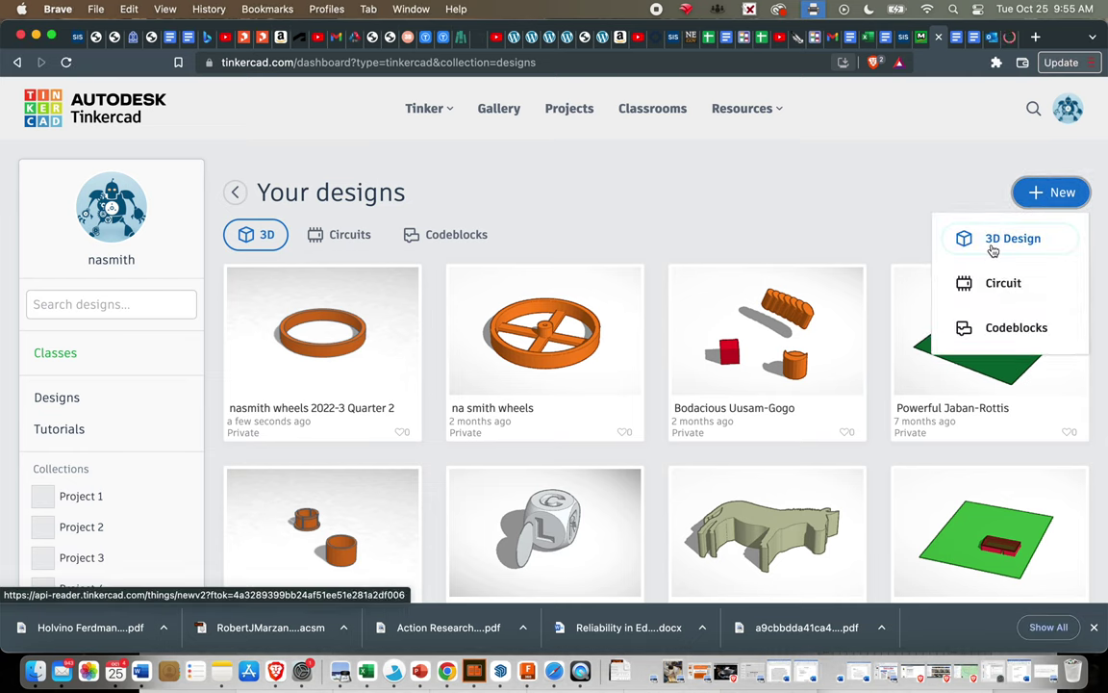
{"action": "left_click", "coordinate": [993, 248]}
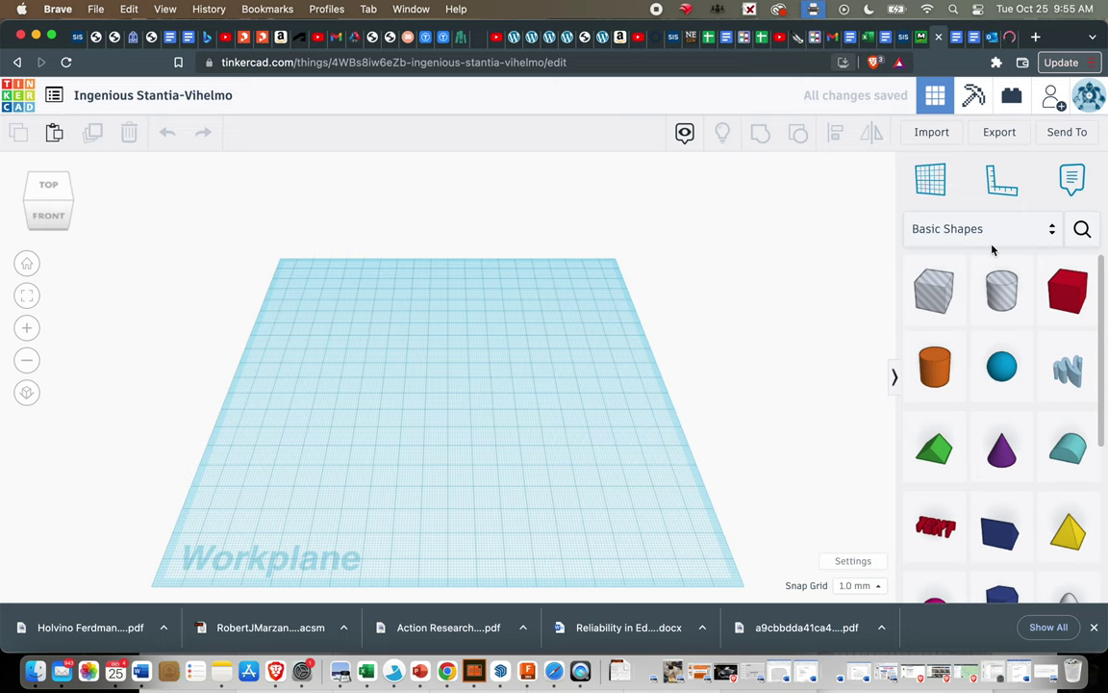
{"action": "left_click", "coordinate": [142, 97]}
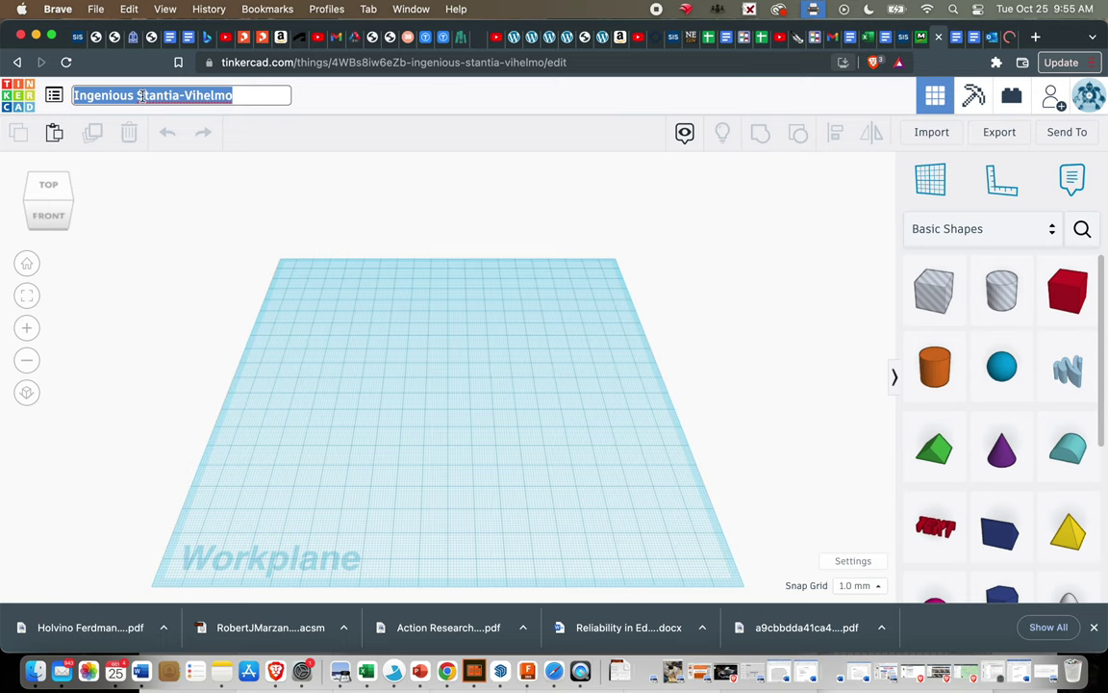
- Rename the design to the author's name followed by 'wheels'
{"action": "type", "text": "nathan "}
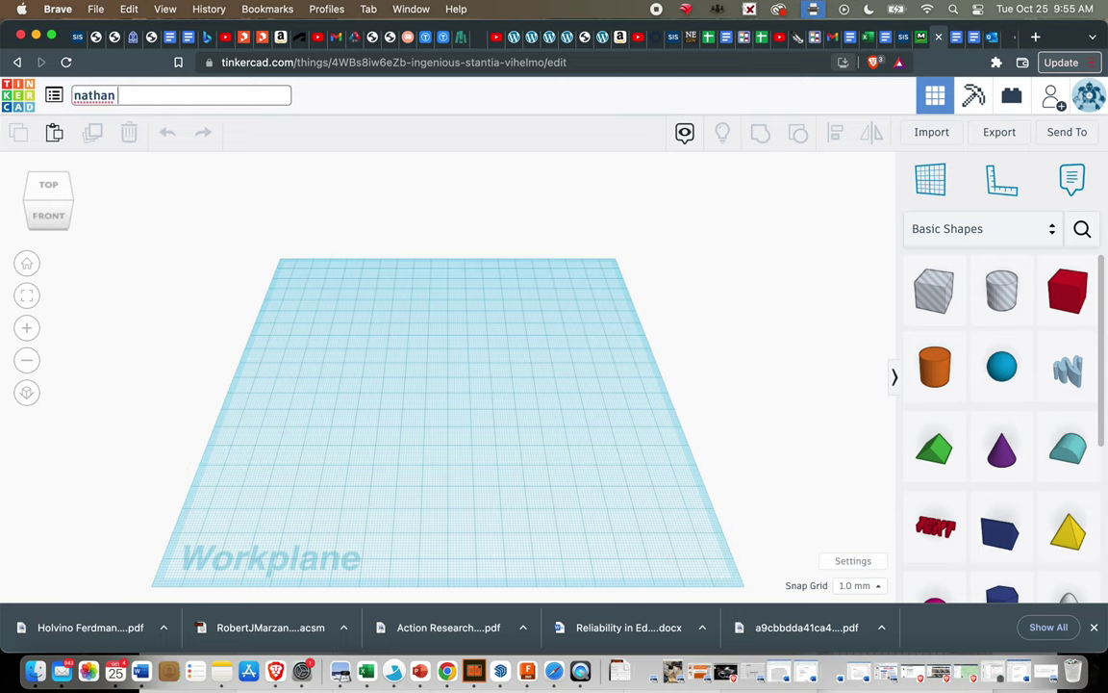
{"action": "type", "text": "smith wheels"}
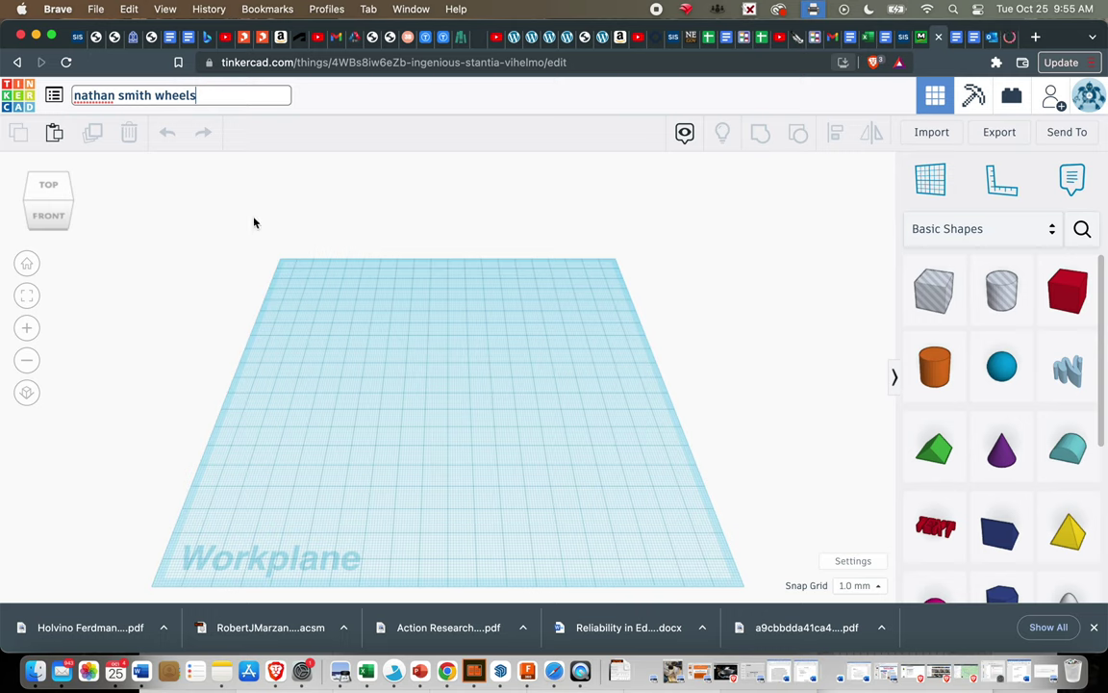
{"action": "key", "text": "Return"}
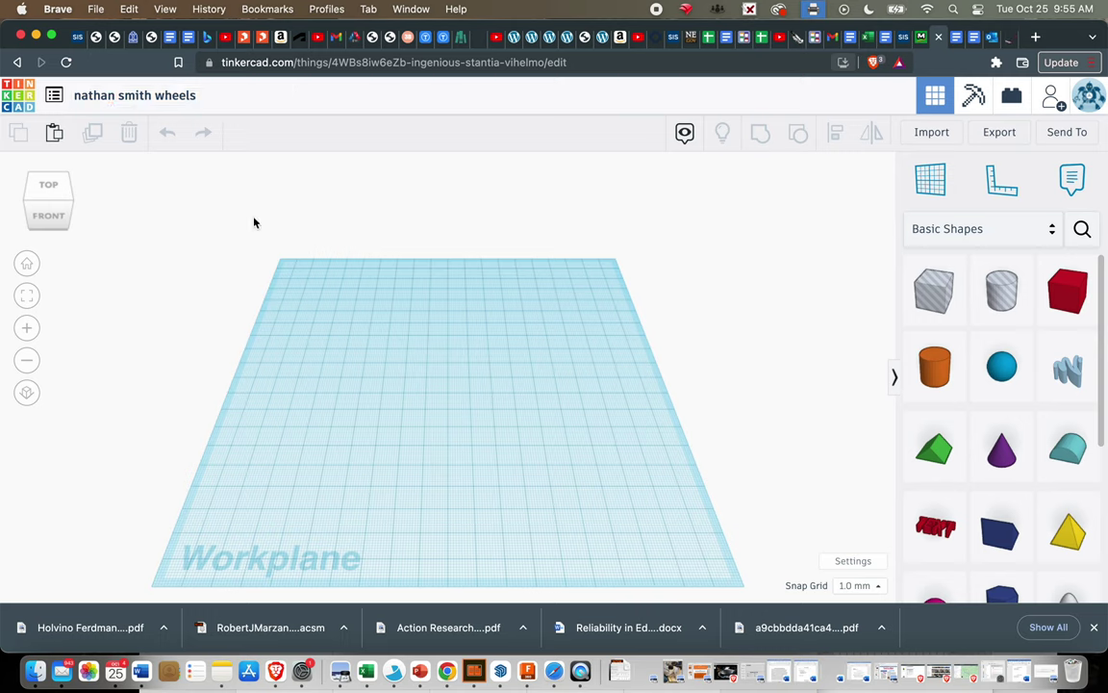
{"action": "left_click", "coordinate": [190, 95]}
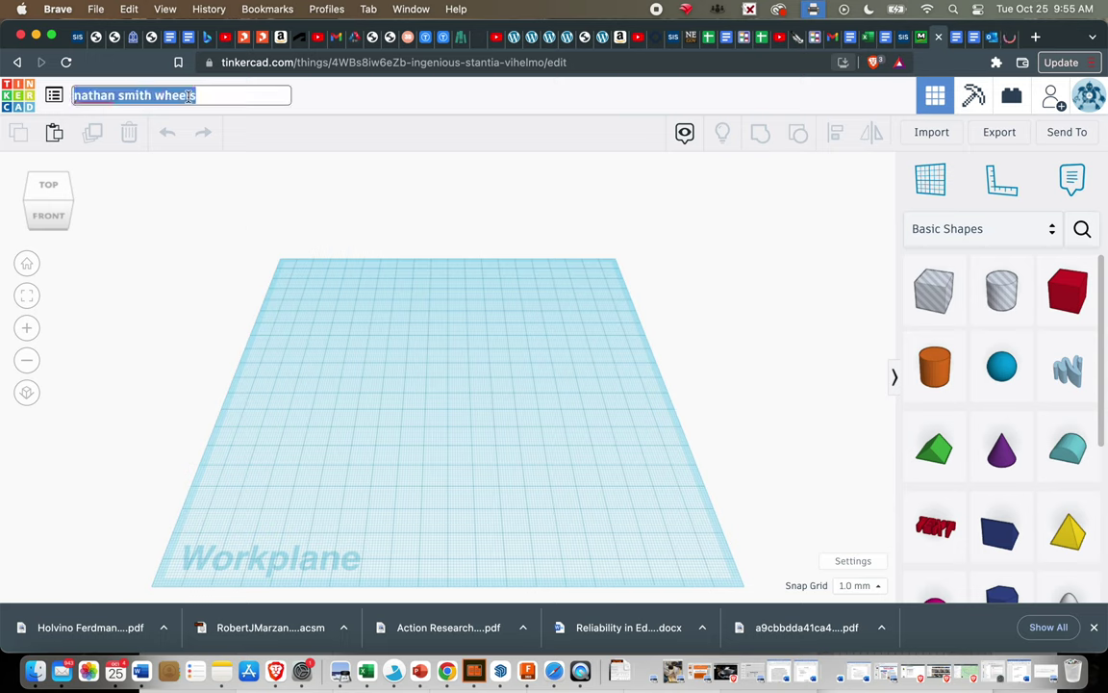
{"action": "left_click", "coordinate": [212, 280]}
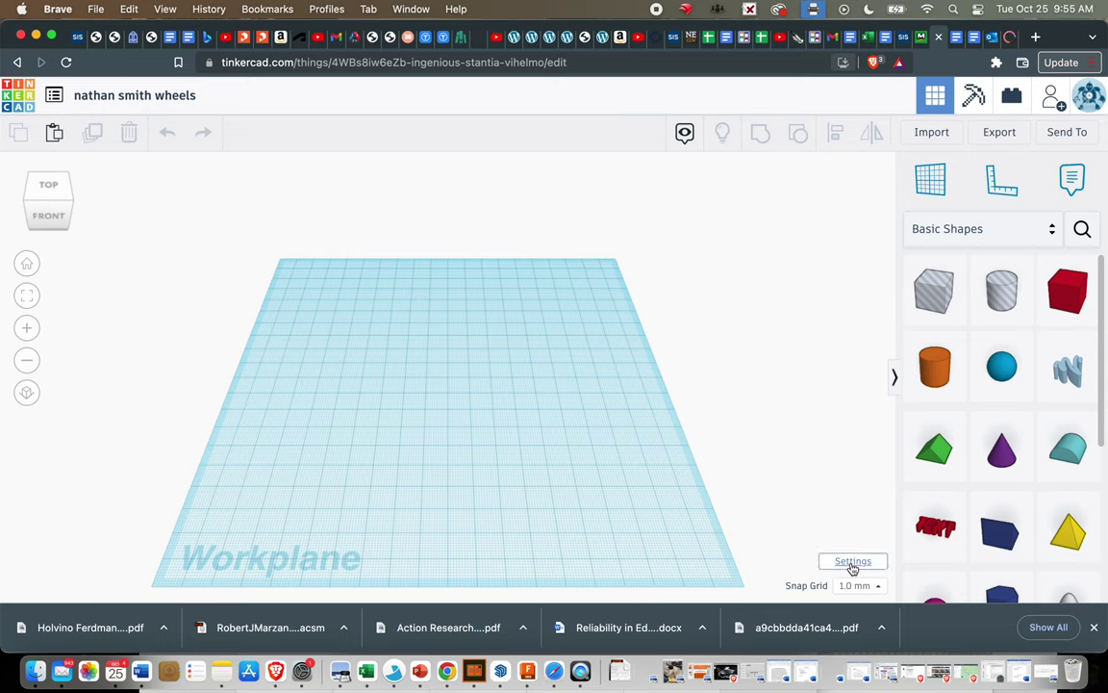
- Change the workspace units to Inches in Workspace settings
{"action": "left_click", "coordinate": [852, 564]}
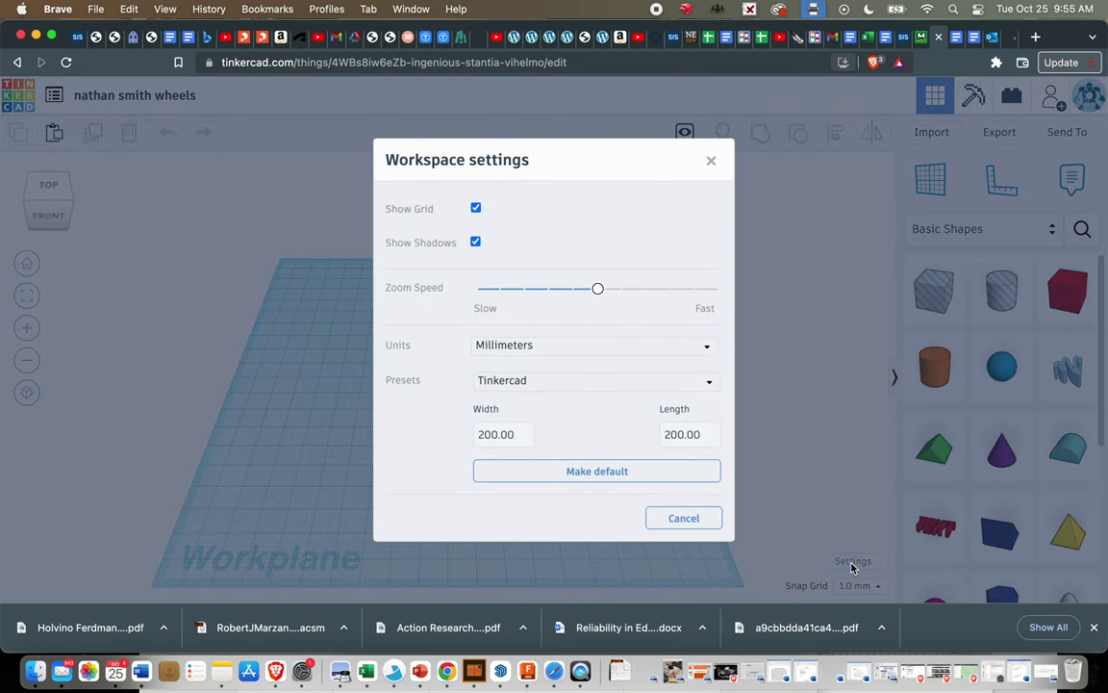
{"action": "left_click", "coordinate": [550, 348]}
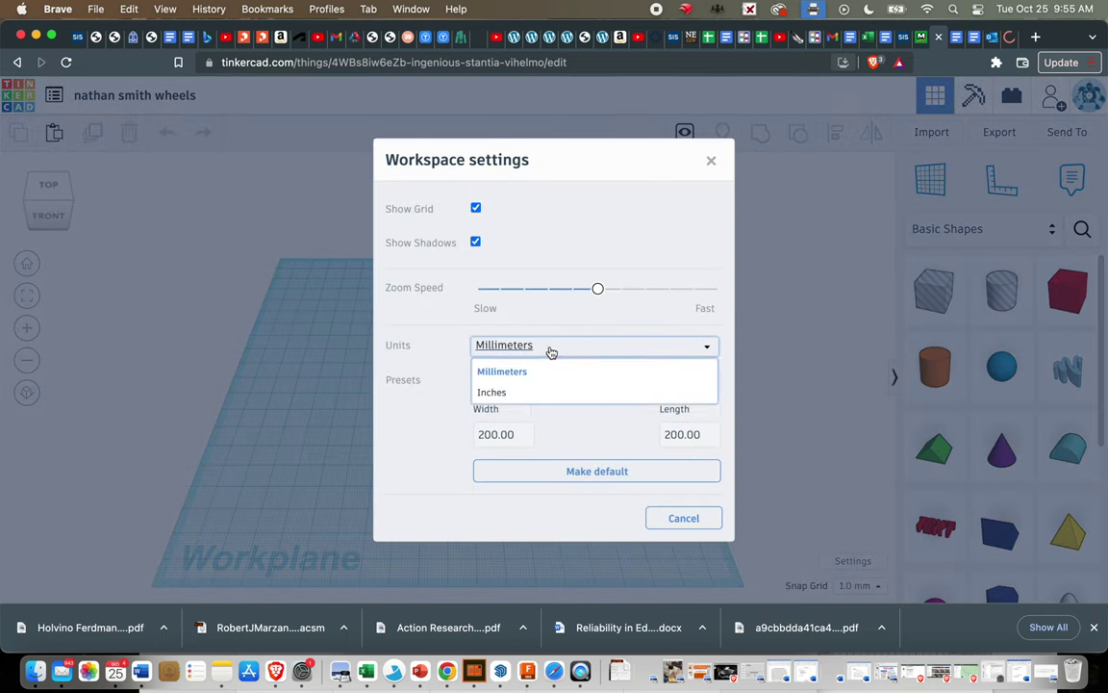
{"action": "left_click", "coordinate": [500, 395]}
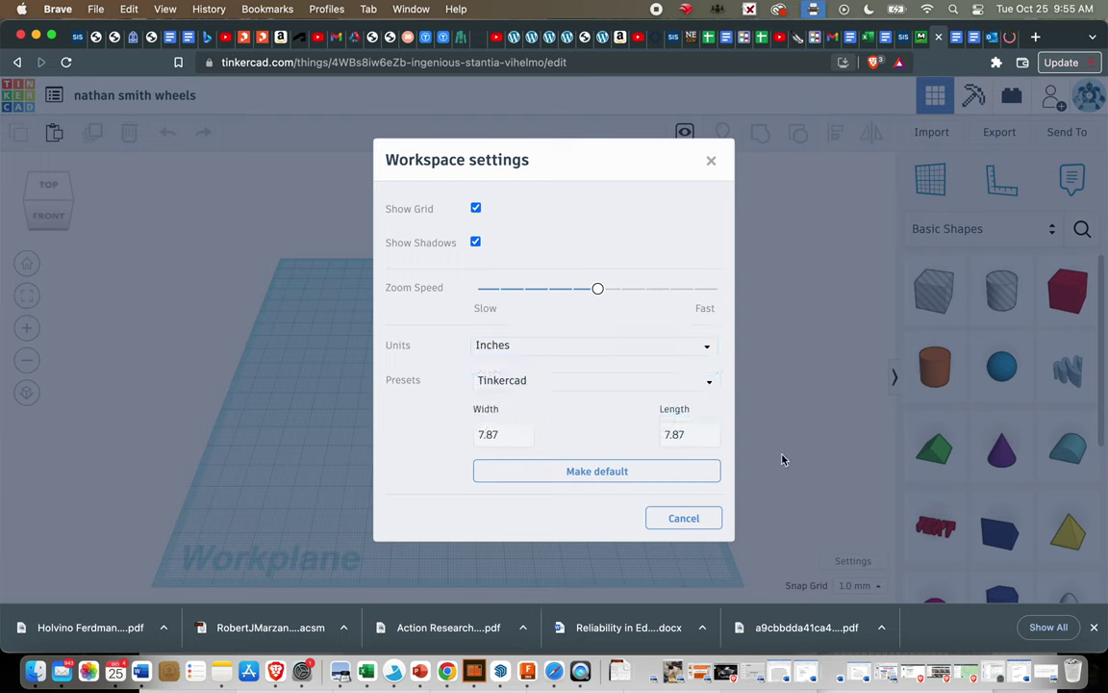
{"action": "left_click", "coordinate": [315, 461]}
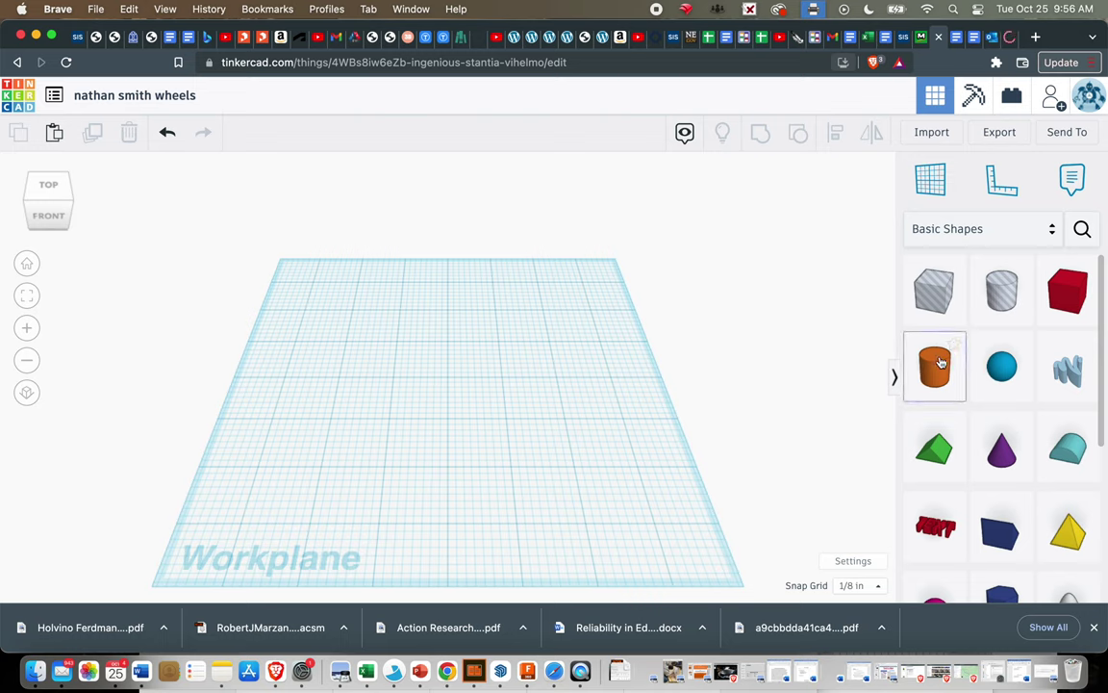
- Place a tube on the workplane with radius 1.375 and 64 sides
{"action": "scroll", "coordinate": [997, 329], "scroll_direction": "down", "scroll_amount": 5}
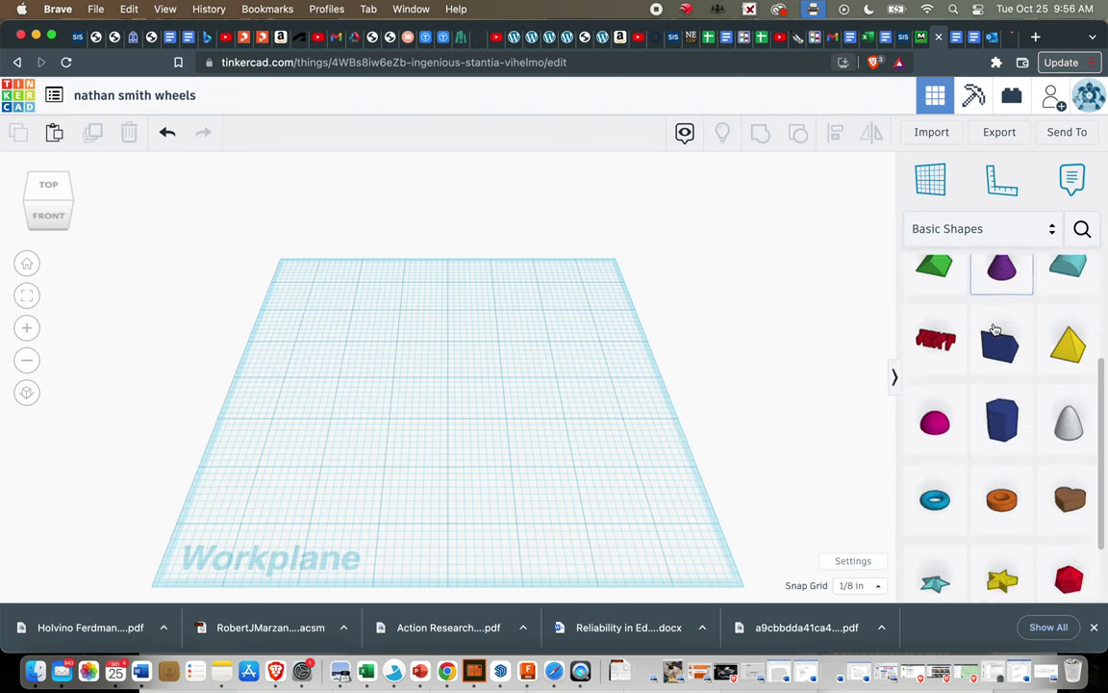
{"action": "left_click_drag", "start_coordinate": [1001, 398], "coordinate": [419, 404]}
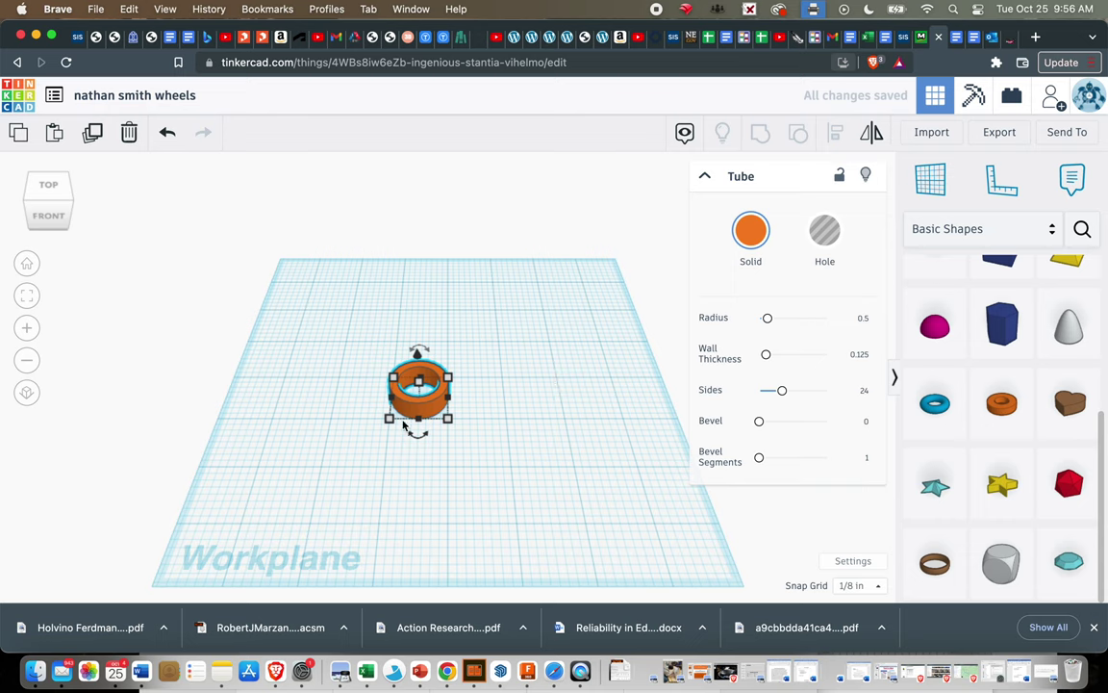
{"action": "left_click", "coordinate": [864, 320]}
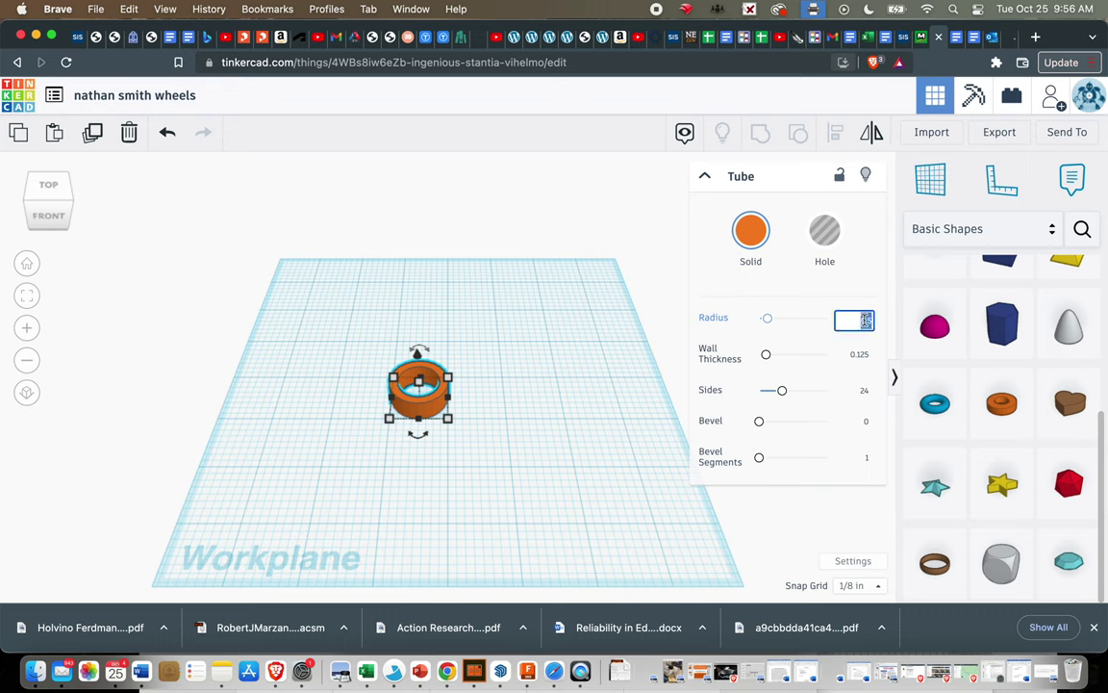
{"action": "key", "text": "BackSpace"}
{"action": "type", "text": "1.375"}
{"action": "key", "text": "Return"}
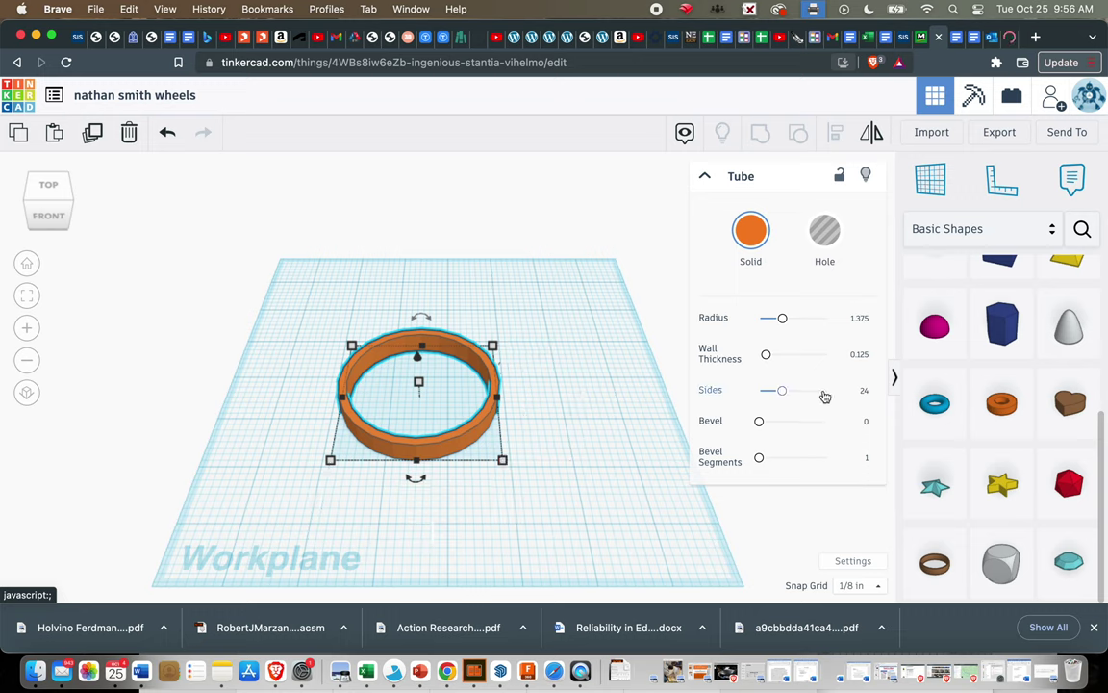
{"action": "left_click_drag", "start_coordinate": [786, 398], "coordinate": [866, 396]}
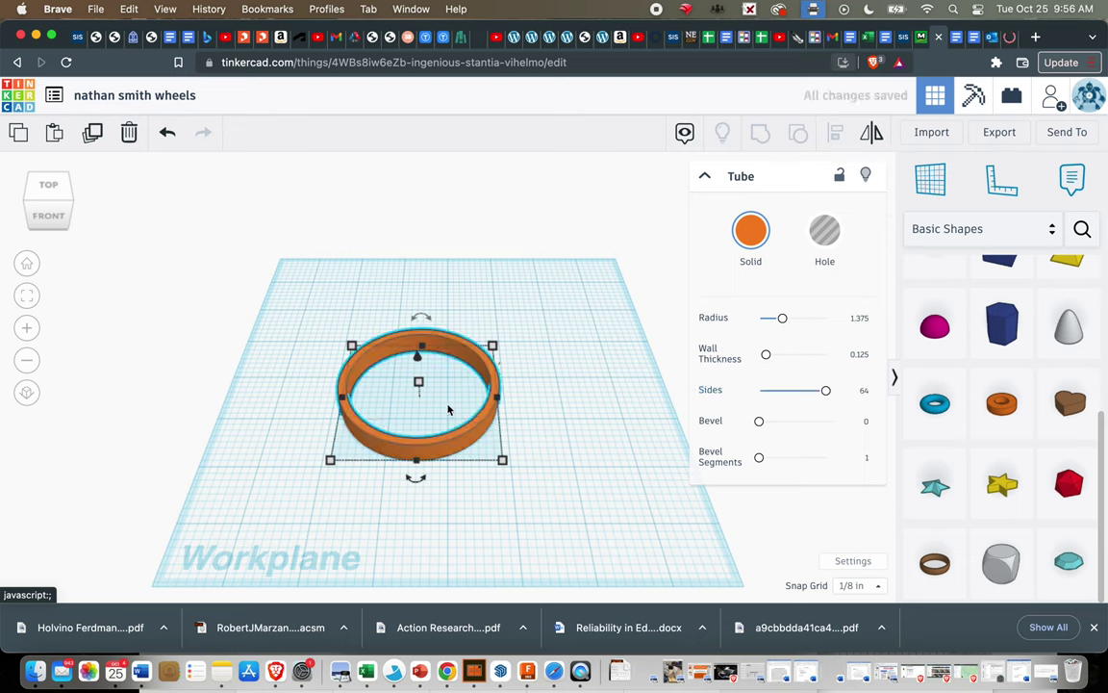
{"action": "scroll", "coordinate": [433, 400], "scroll_direction": "down", "scroll_amount": 1}
- Set the orange tube ring's height to 0.375 in
{"action": "scroll", "coordinate": [433, 405], "scroll_direction": "up", "scroll_amount": 2}
{"action": "scroll", "coordinate": [433, 405], "scroll_direction": "up", "scroll_amount": 3}
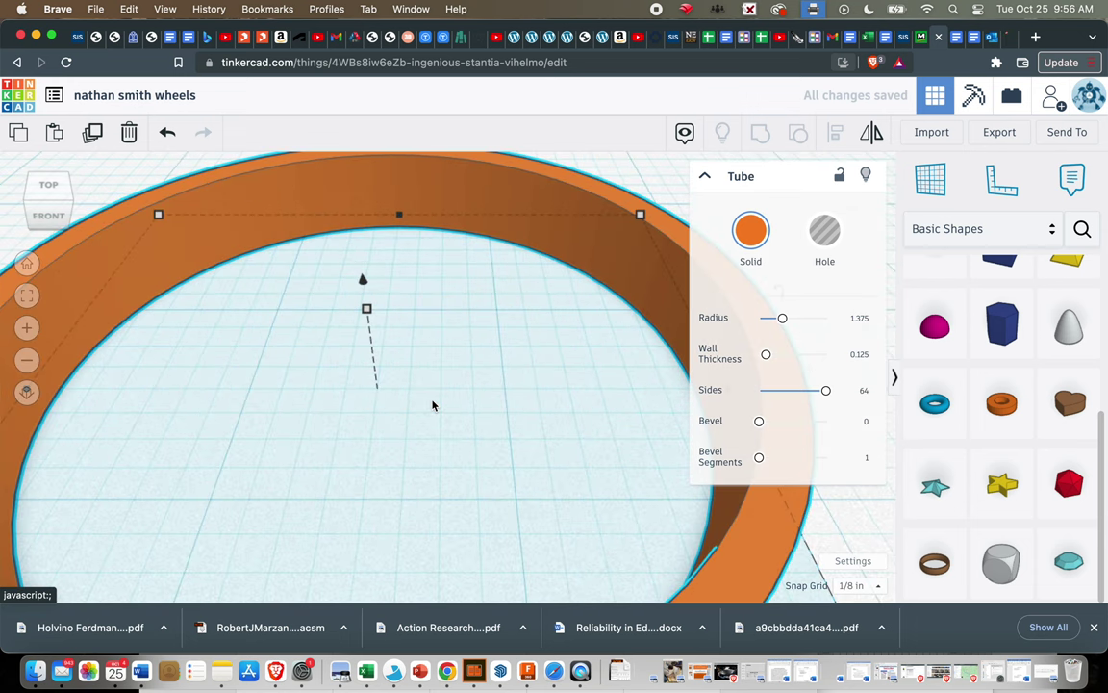
{"action": "scroll", "coordinate": [433, 405], "scroll_direction": "down", "scroll_amount": 4}
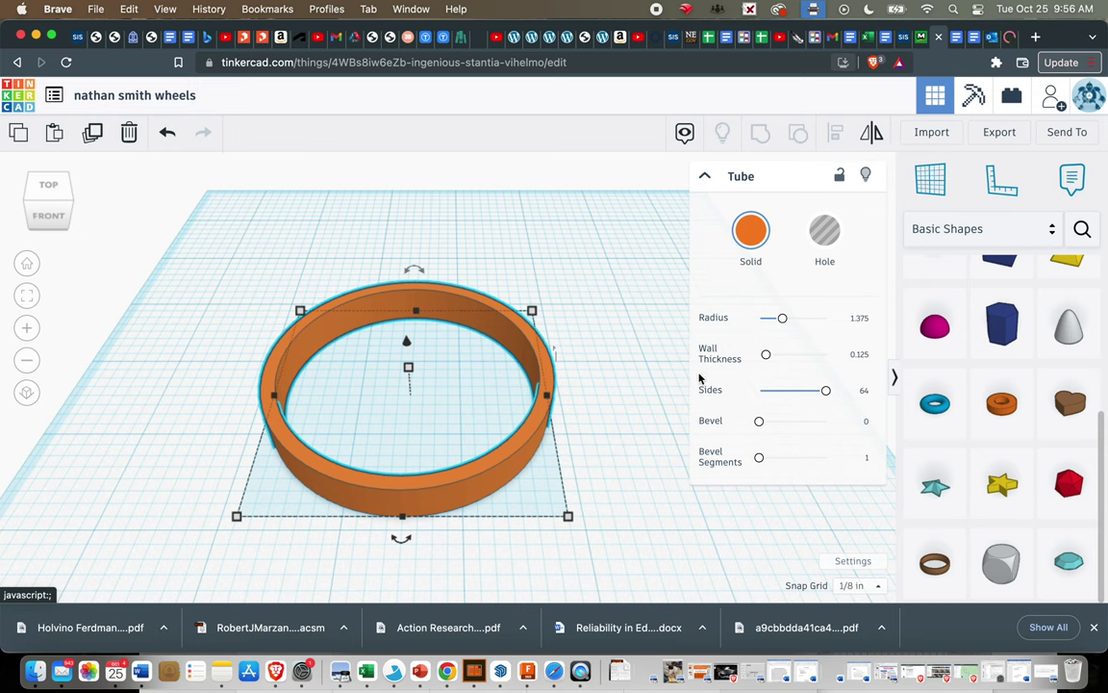
{"action": "left_click", "coordinate": [604, 356]}
{"action": "left_click", "coordinate": [483, 336]}
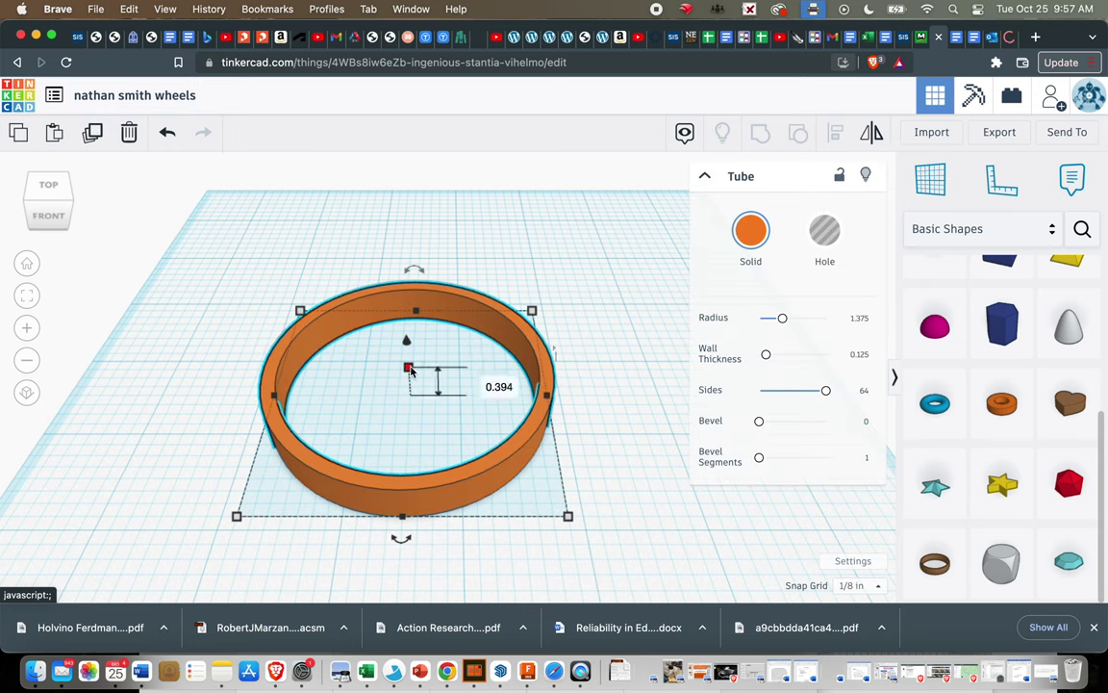
{"action": "left_click", "coordinate": [483, 383]}
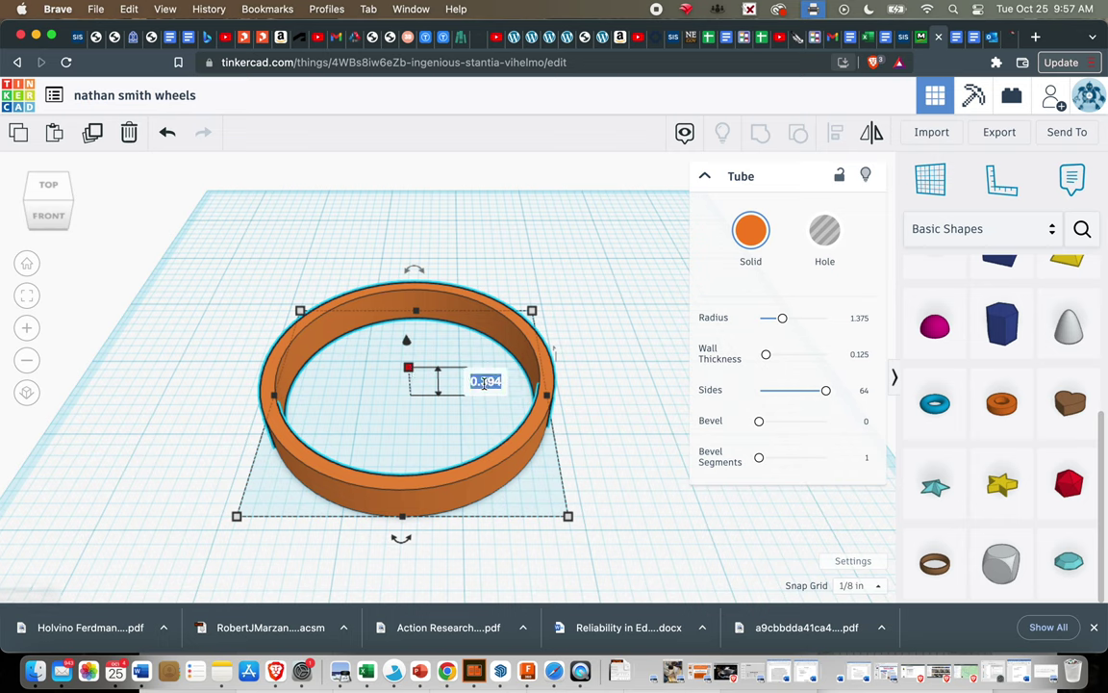
{"action": "type", "text": ".3"}
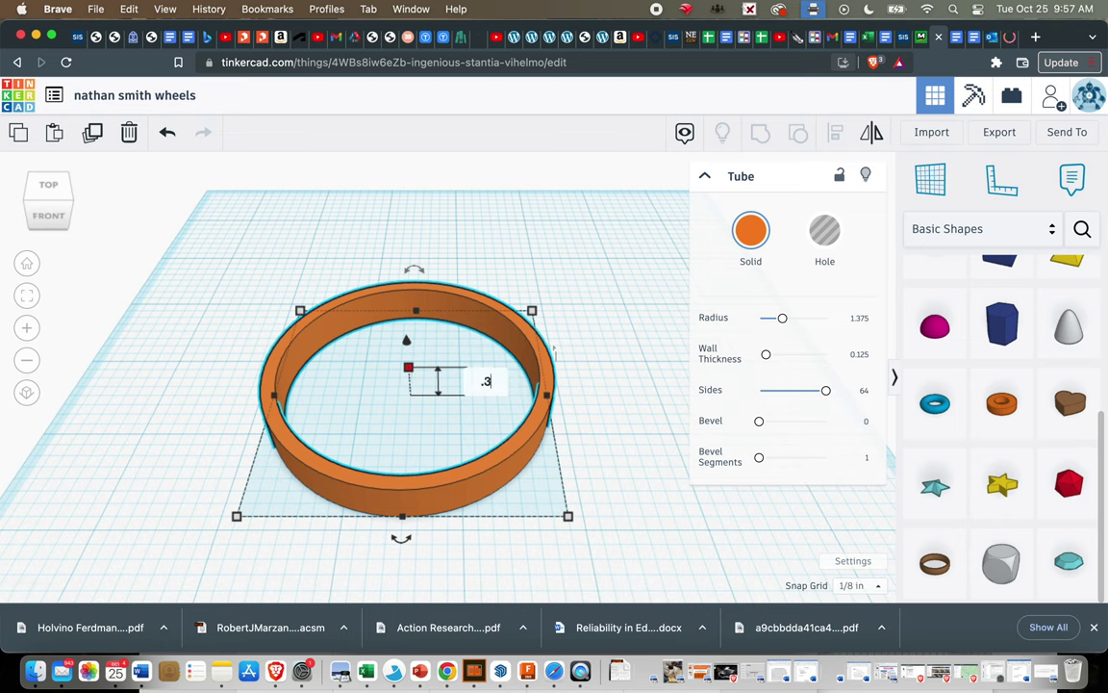
{"action": "type", "text": "75"}
{"action": "key", "text": "Return"}
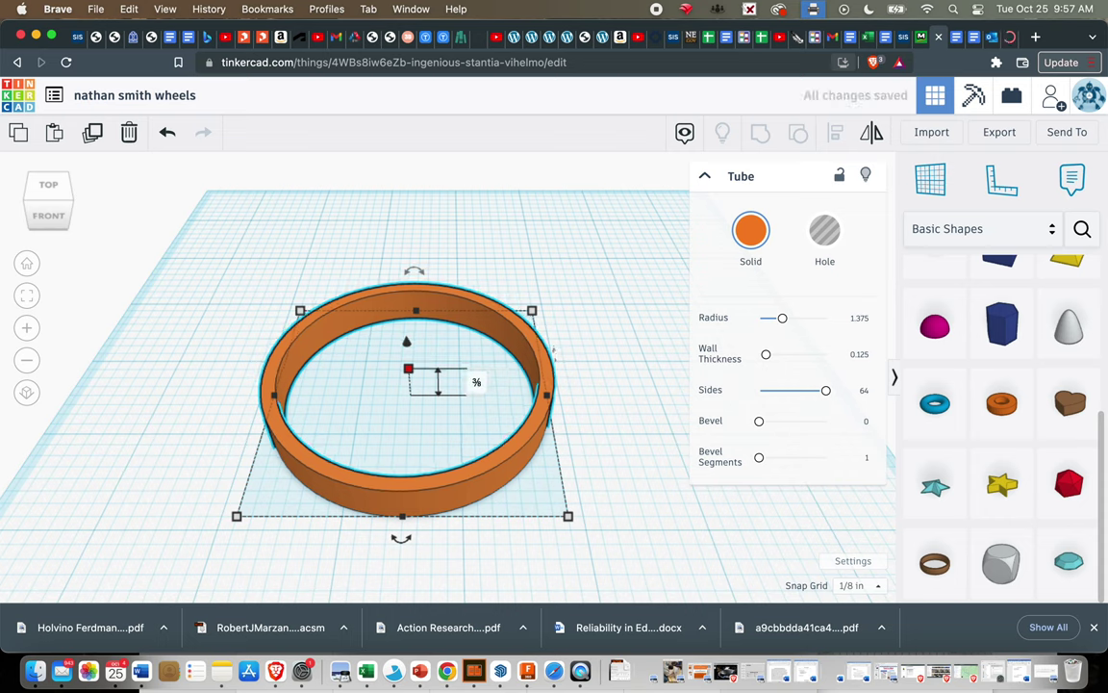
- Add a box beside the ring and set its height to 0.1
{"action": "left_click", "coordinate": [640, 492]}
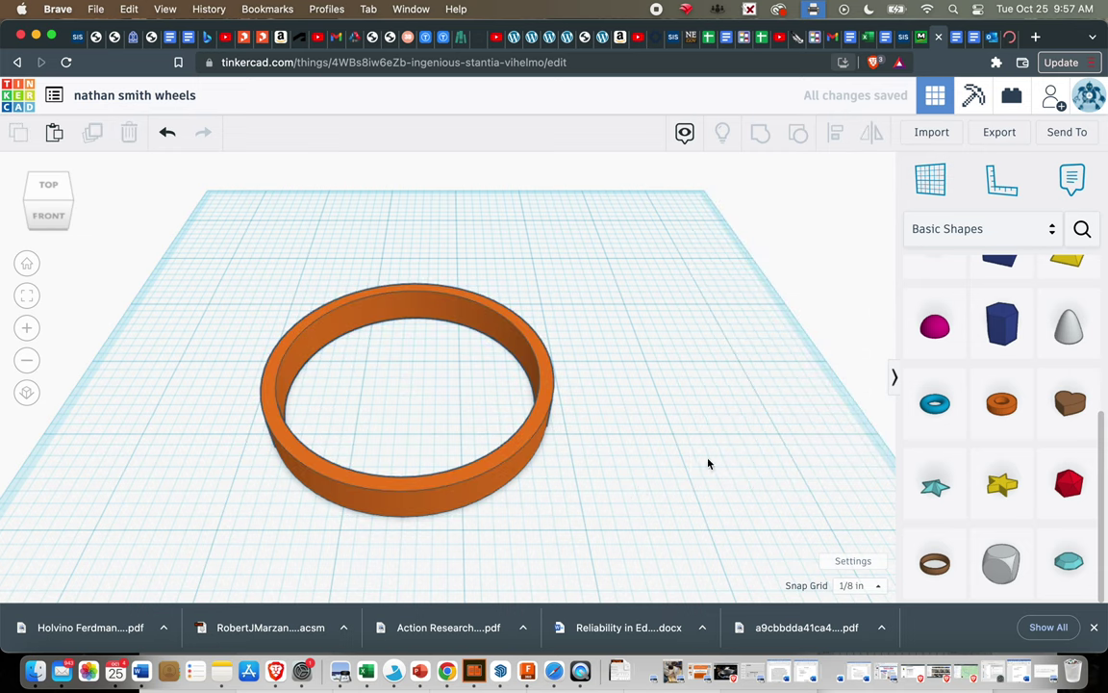
{"action": "scroll", "coordinate": [1029, 354], "scroll_direction": "up", "scroll_amount": 10}
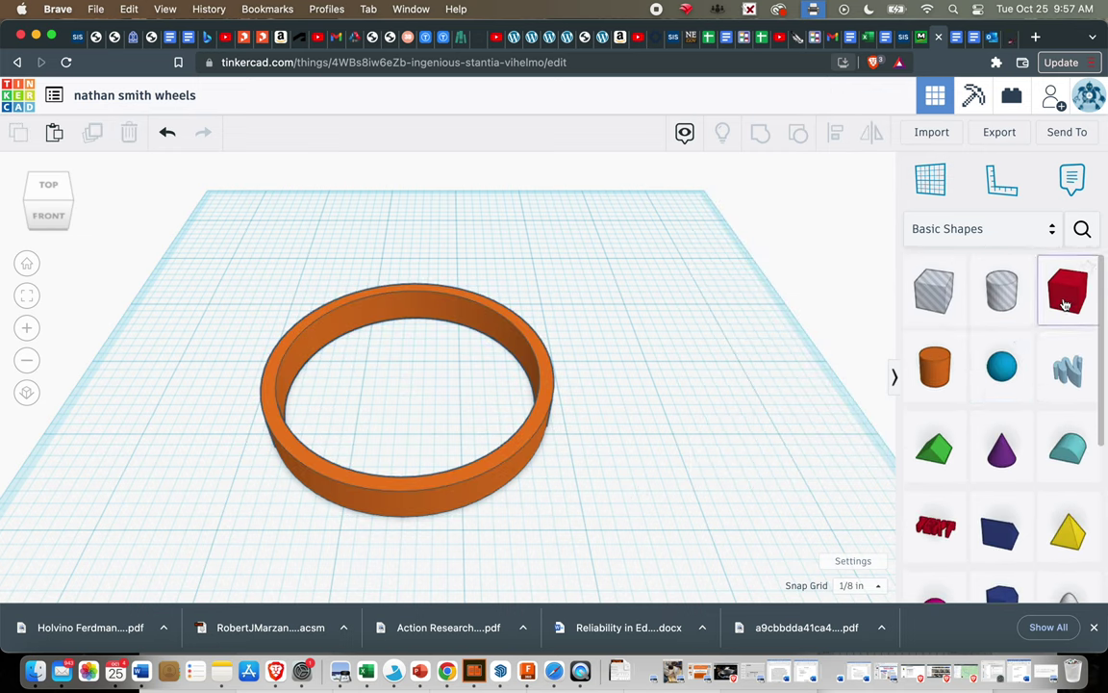
{"action": "left_click_drag", "start_coordinate": [1066, 294], "coordinate": [566, 373]}
{"action": "left_click", "coordinate": [705, 177]}
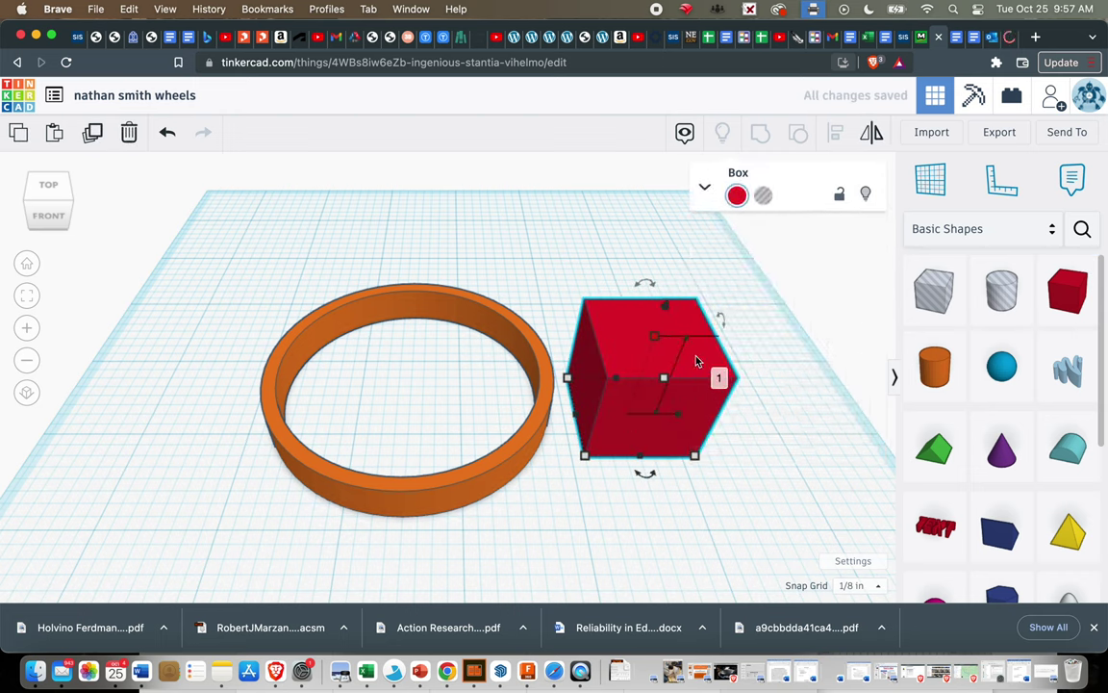
{"action": "left_click", "coordinate": [719, 377]}
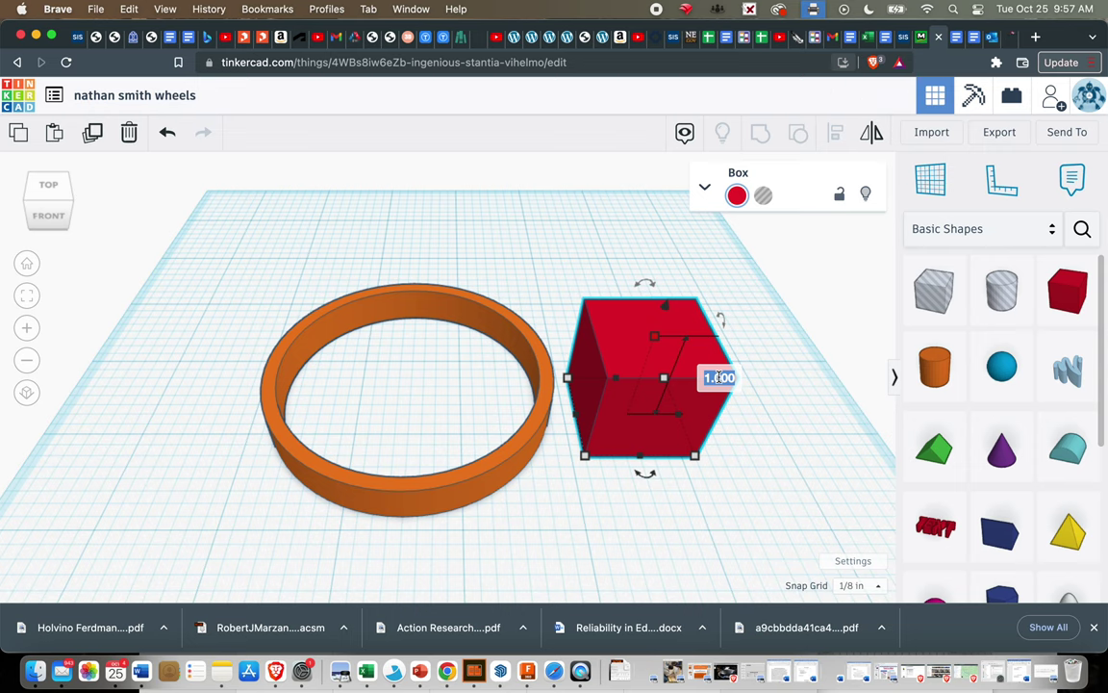
{"action": "type", "text": "0.1"}
{"action": "key", "text": "Return"}
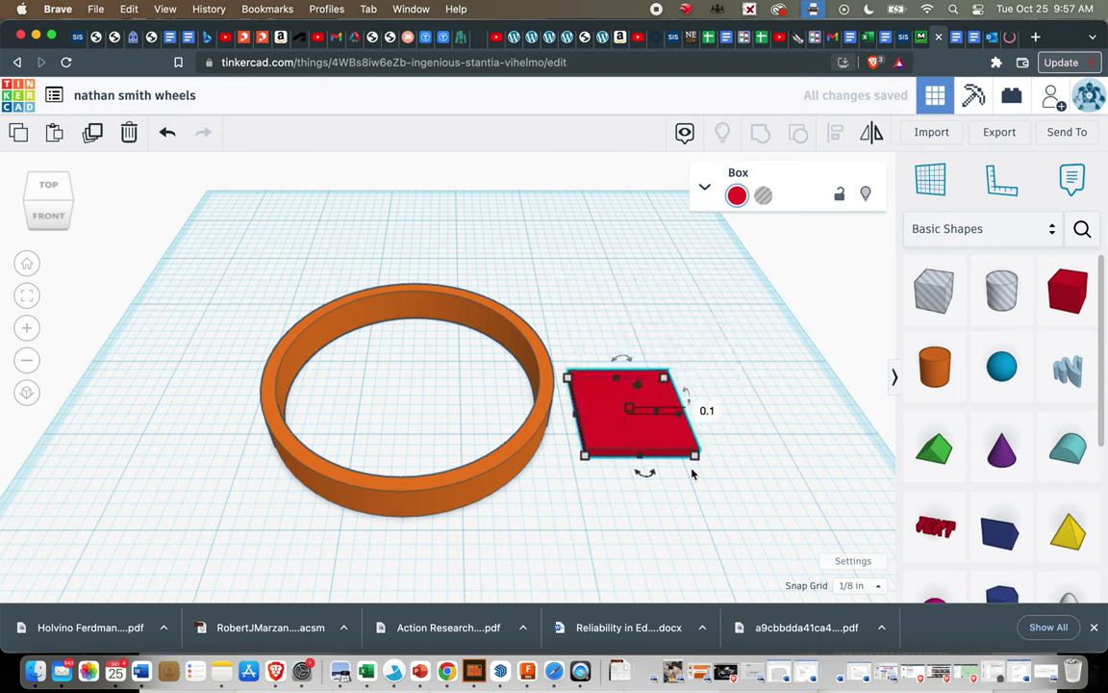
- Make the box 0.25 wide and 2.6 long, then move it toward the ring
{"action": "left_click", "coordinate": [695, 454]}
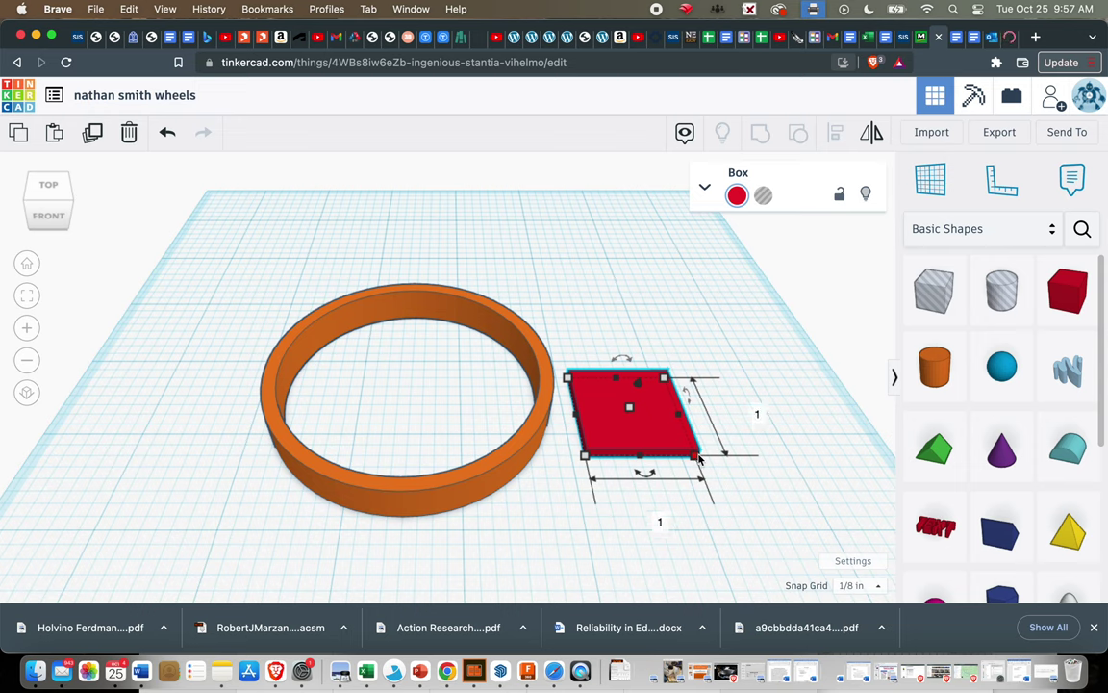
{"action": "left_click", "coordinate": [660, 521]}
{"action": "type", "text": ".25"}
{"action": "key", "text": "Tab"}
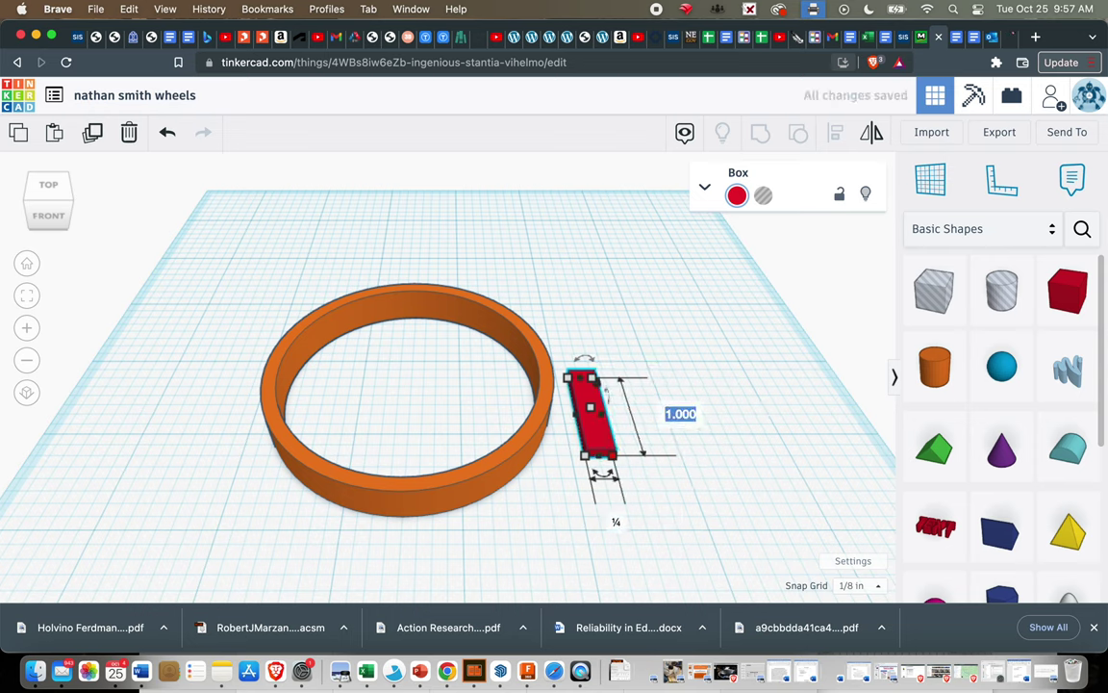
{"action": "type", "text": "2."}
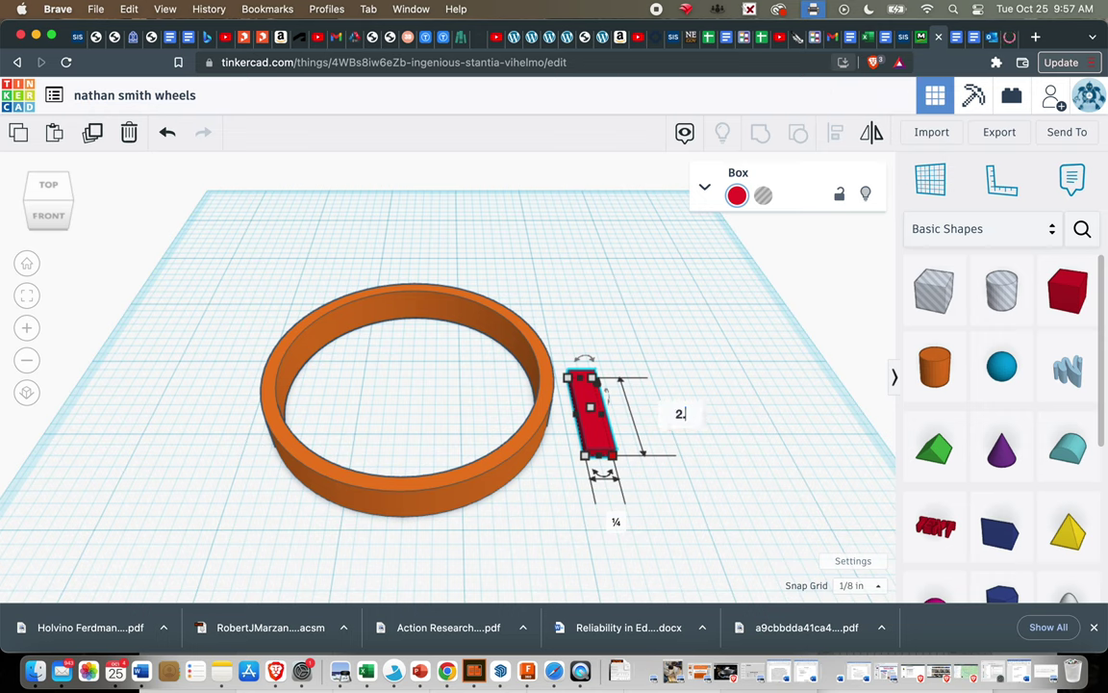
{"action": "type", "text": "6"}
{"action": "key", "text": "Return"}
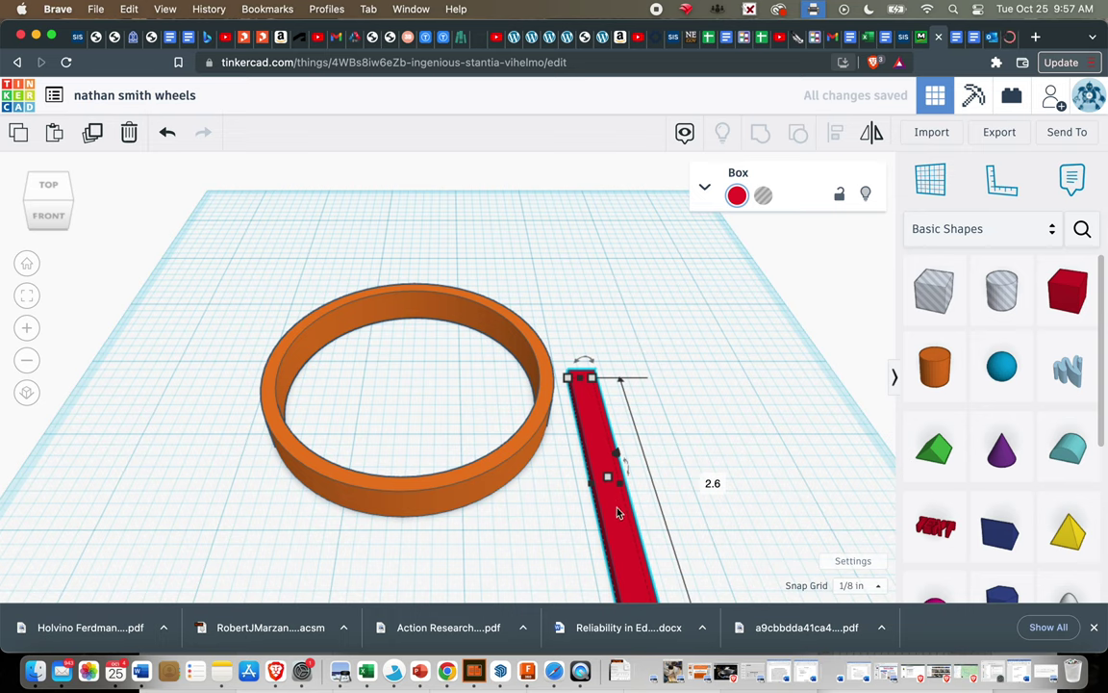
{"action": "left_click_drag", "start_coordinate": [619, 513], "coordinate": [413, 417]}
- Set the red bar inside the ring and nudge it into line with the ring
{"action": "right_click_drag", "start_coordinate": [520, 525], "coordinate": [510, 327]}
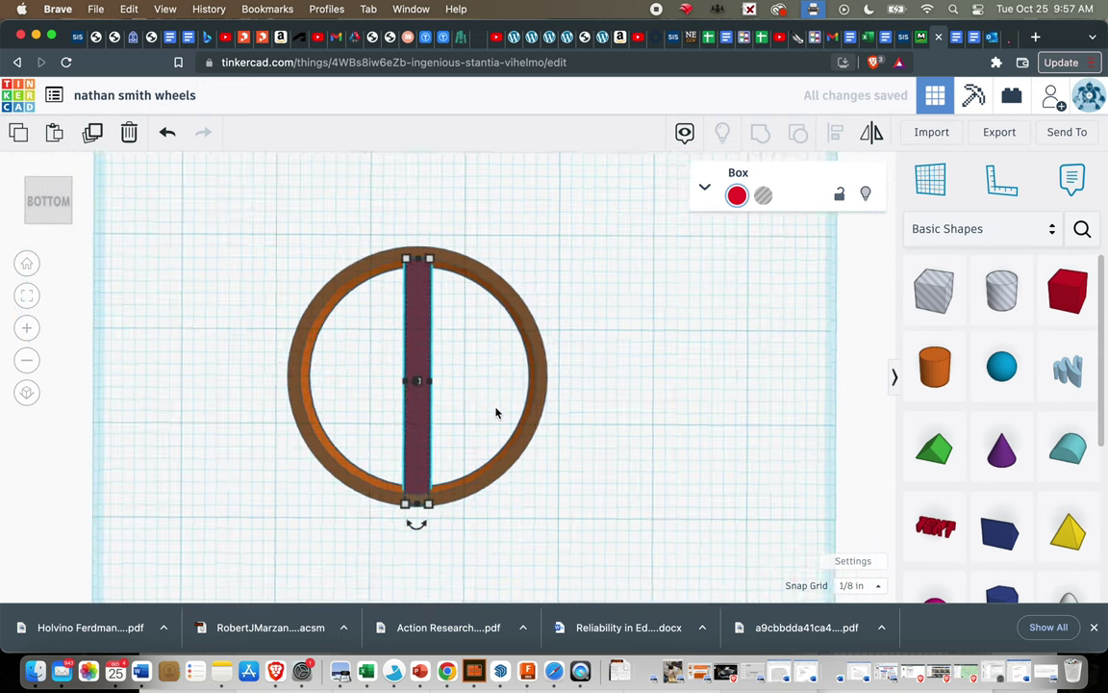
{"action": "scroll", "coordinate": [497, 413], "scroll_direction": "up", "scroll_amount": 5}
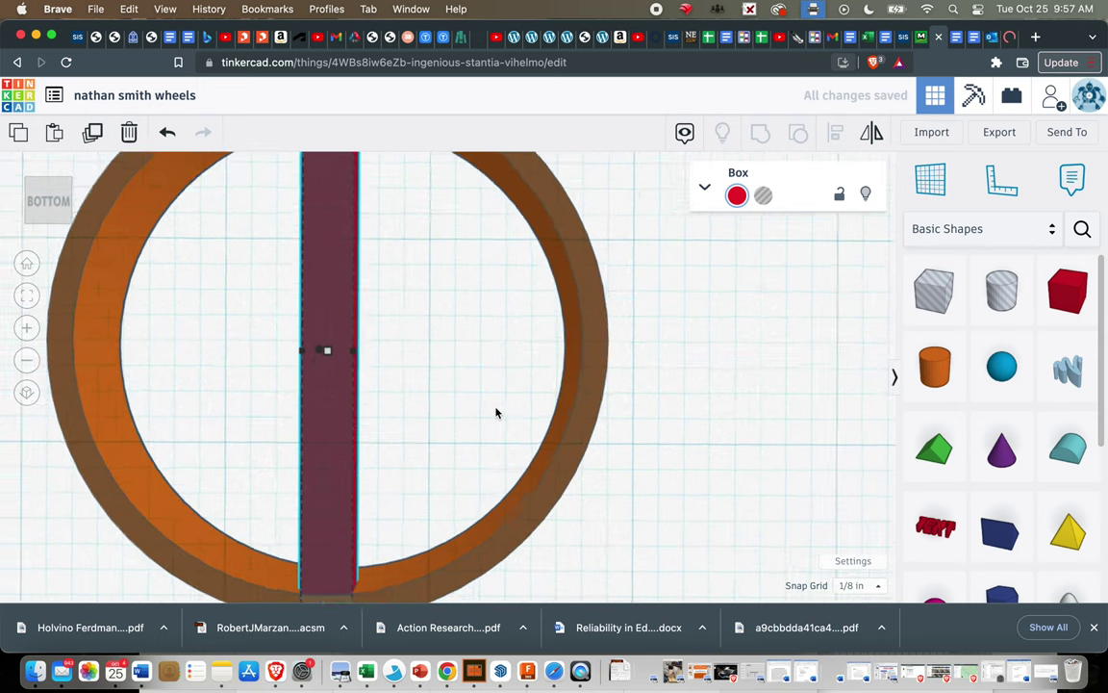
{"action": "scroll", "coordinate": [496, 413], "scroll_direction": "down", "scroll_amount": 2}
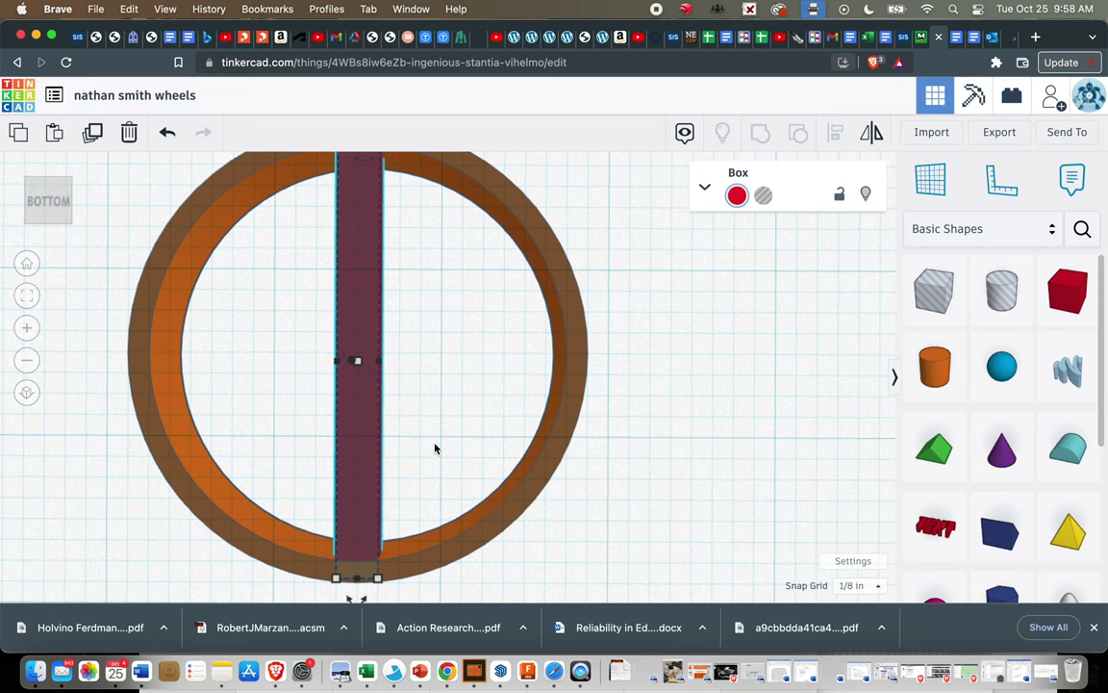
{"action": "right_click_drag", "start_coordinate": [435, 448], "coordinate": [479, 473]}
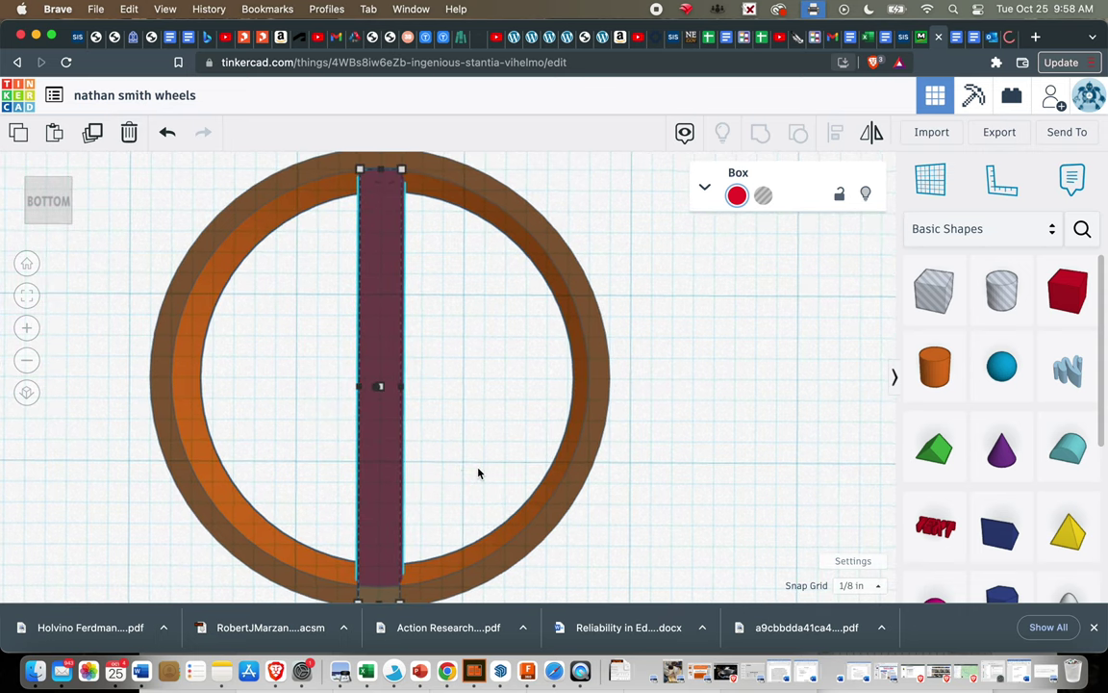
{"action": "right_click_drag", "start_coordinate": [415, 447], "coordinate": [393, 462]}
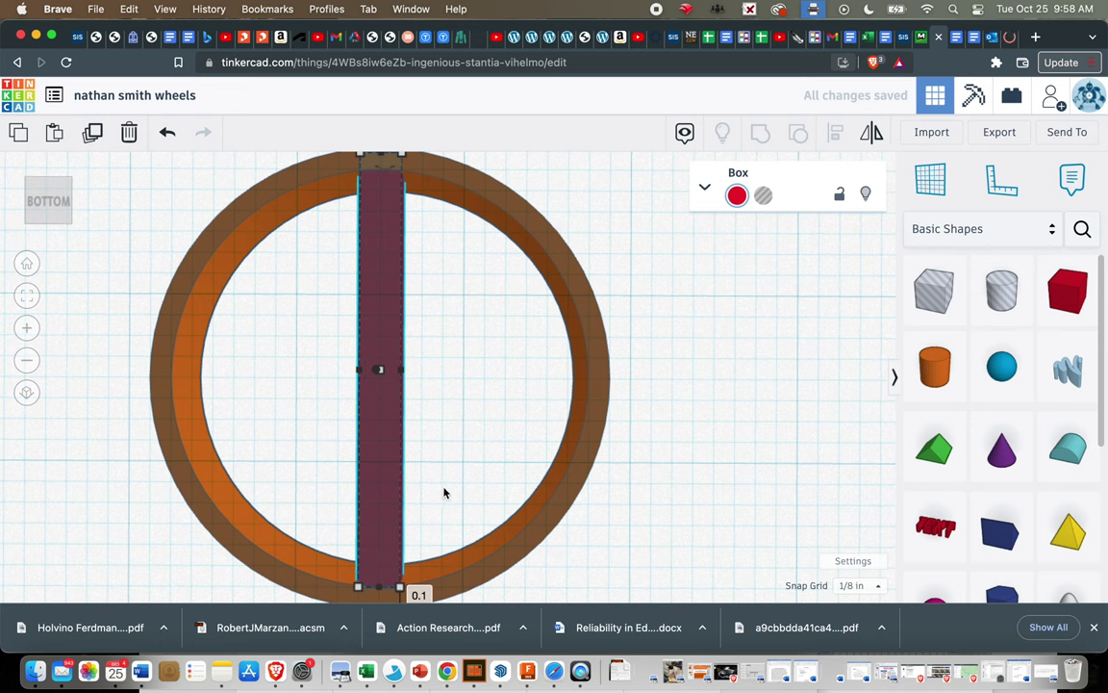
{"action": "scroll", "coordinate": [447, 491], "scroll_direction": "up", "scroll_amount": 2}
{"action": "scroll", "coordinate": [446, 491], "scroll_direction": "down", "scroll_amount": 3}
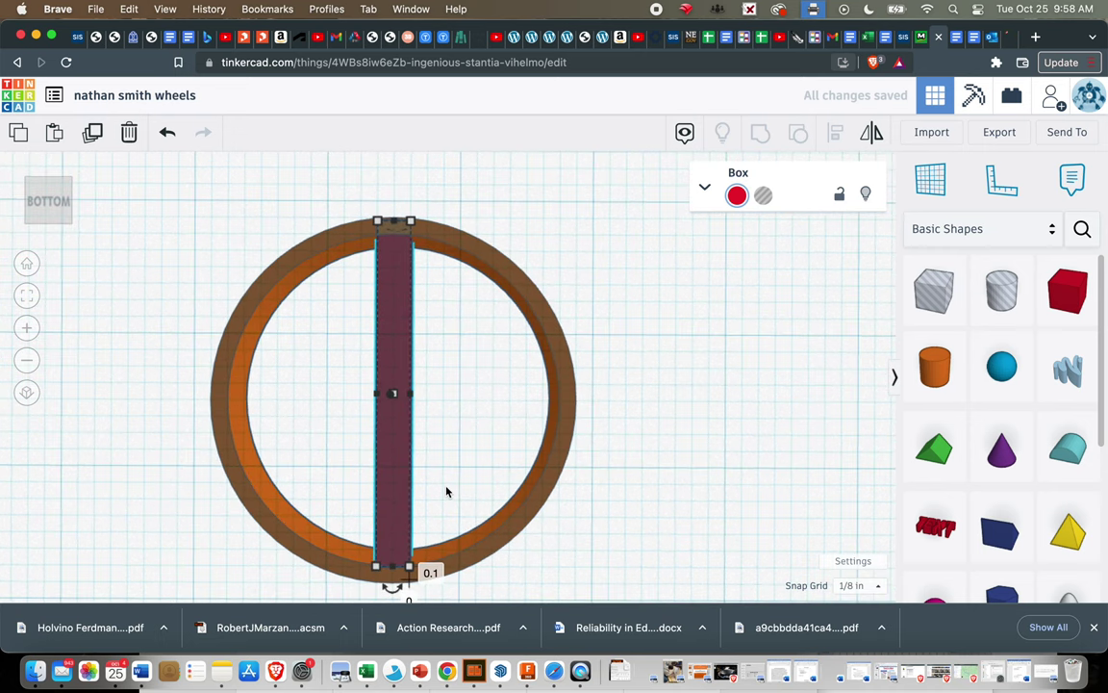
{"action": "key", "text": "Down"}
{"action": "key", "text": "Up"}
{"action": "key", "text": "Down"}
{"action": "key", "text": "Up"}
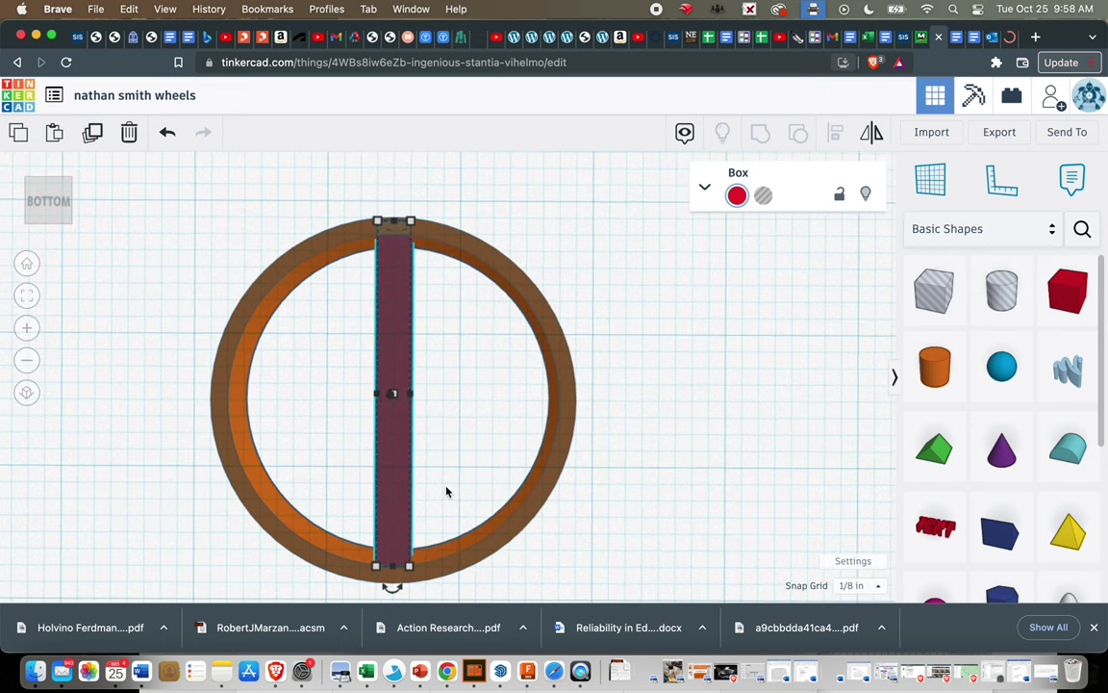
- Set the snap grid to 1/16 in and nudge the bar down one finer step
{"action": "left_click", "coordinate": [867, 589]}
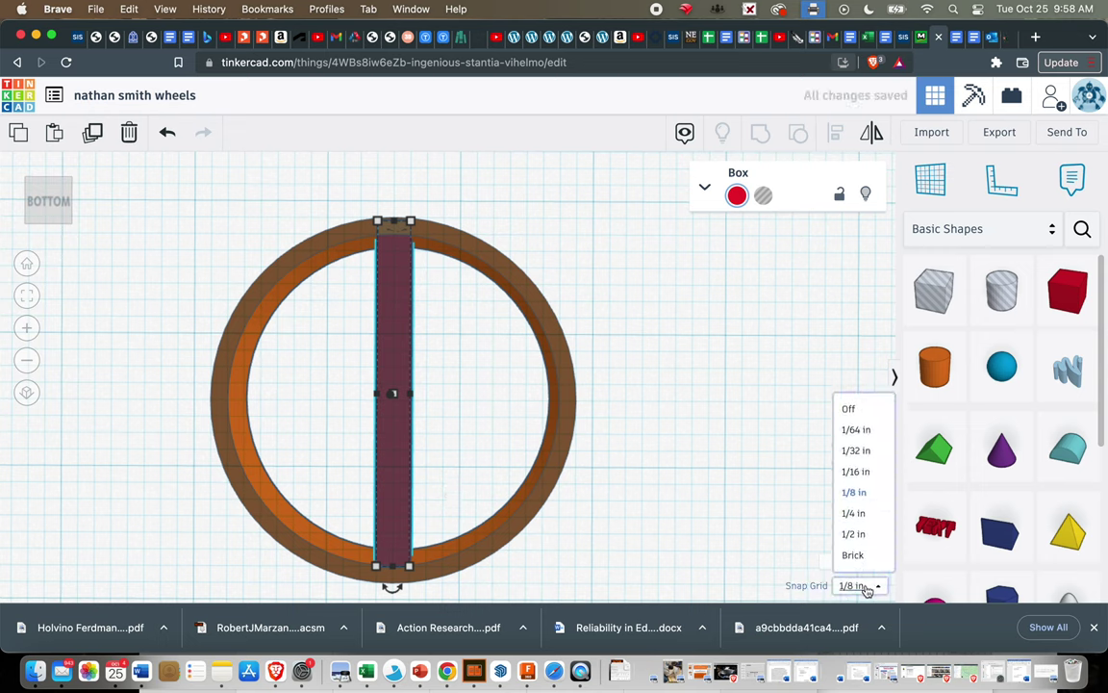
{"action": "left_click", "coordinate": [859, 472]}
{"action": "key", "text": "Down"}
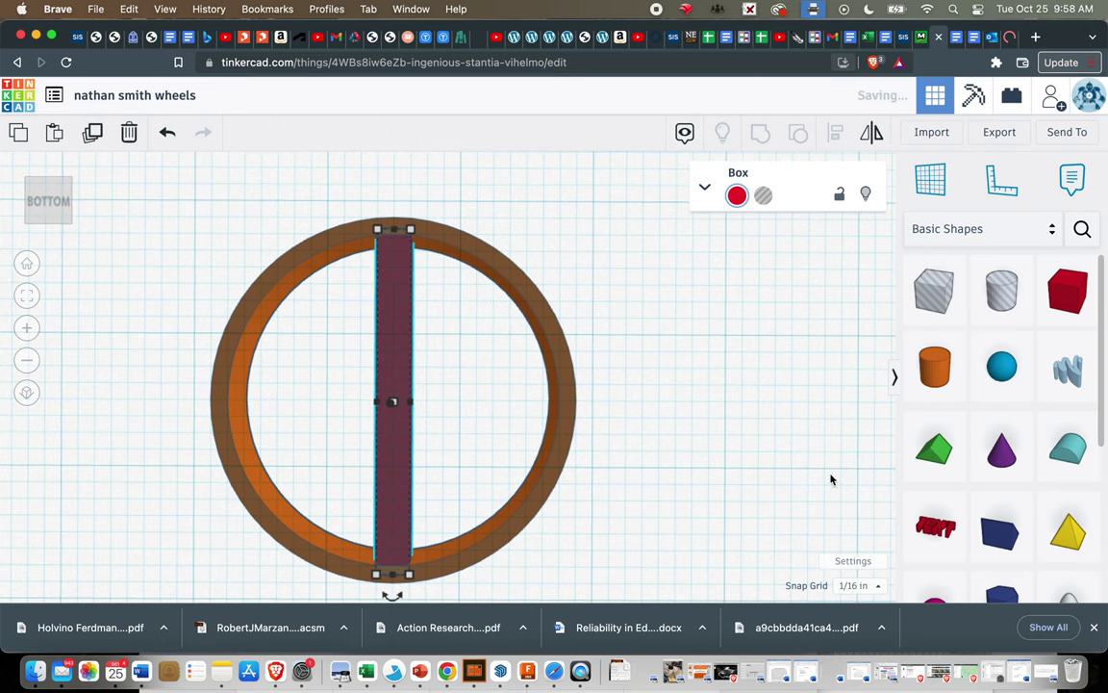
{"action": "left_click", "coordinate": [628, 322]}
{"action": "right_click_drag", "start_coordinate": [628, 322], "coordinate": [628, 567]}
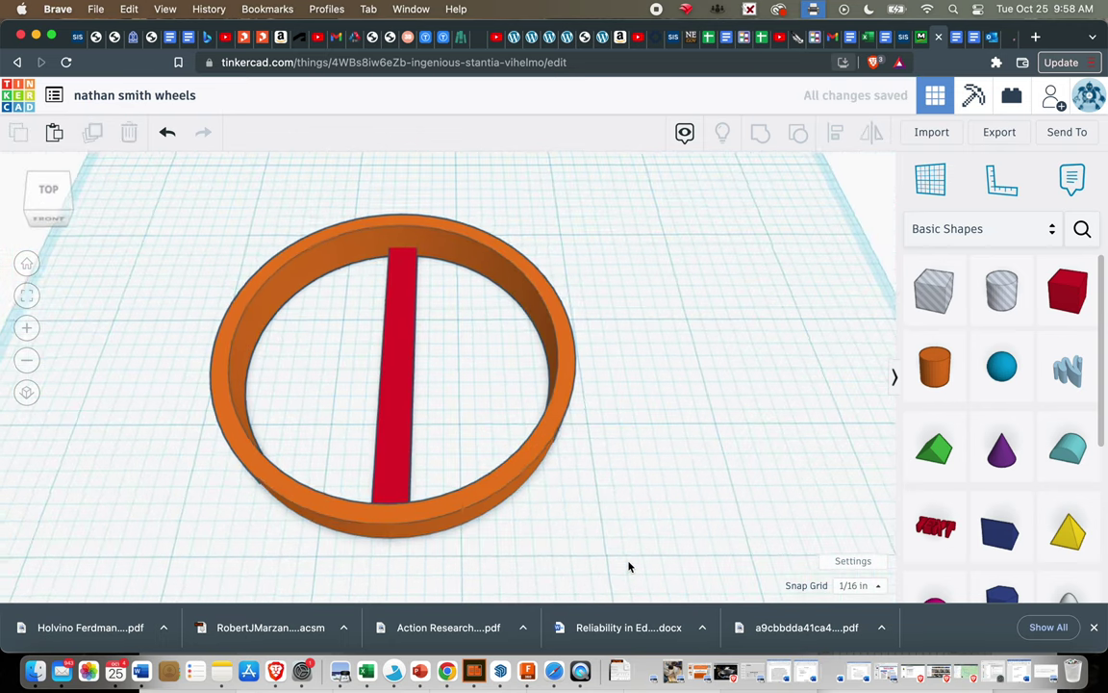
{"action": "left_click", "coordinate": [404, 388]}
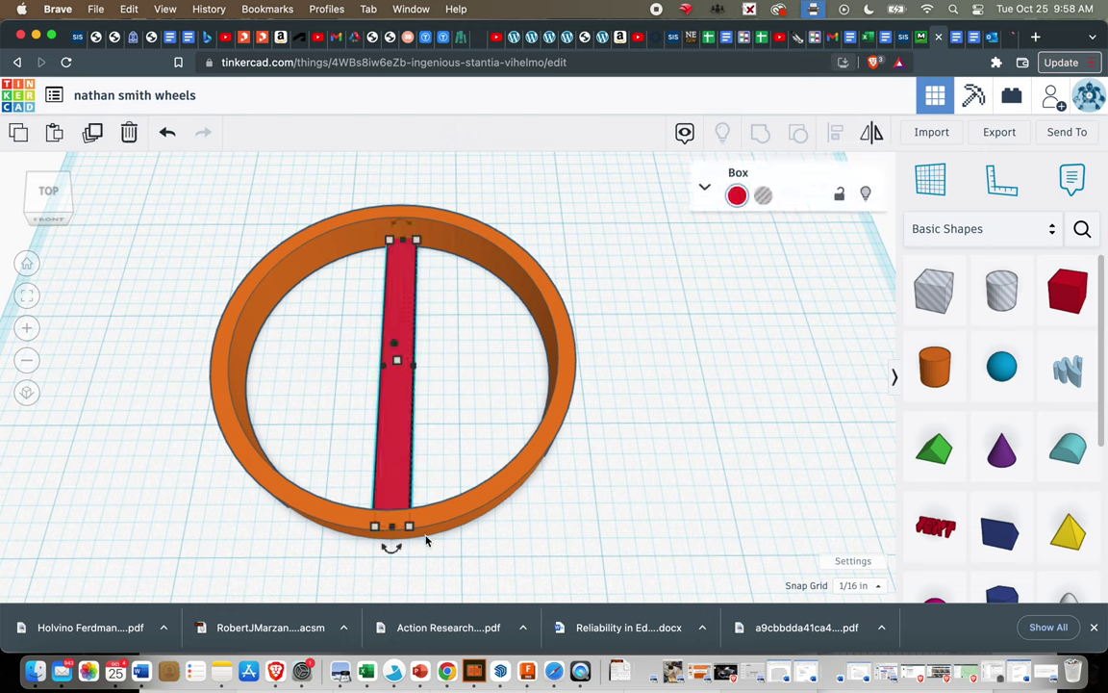
- Duplicate the red bar and rotate the copy 90° so the bars cross
{"action": "left_click", "coordinate": [93, 136]}
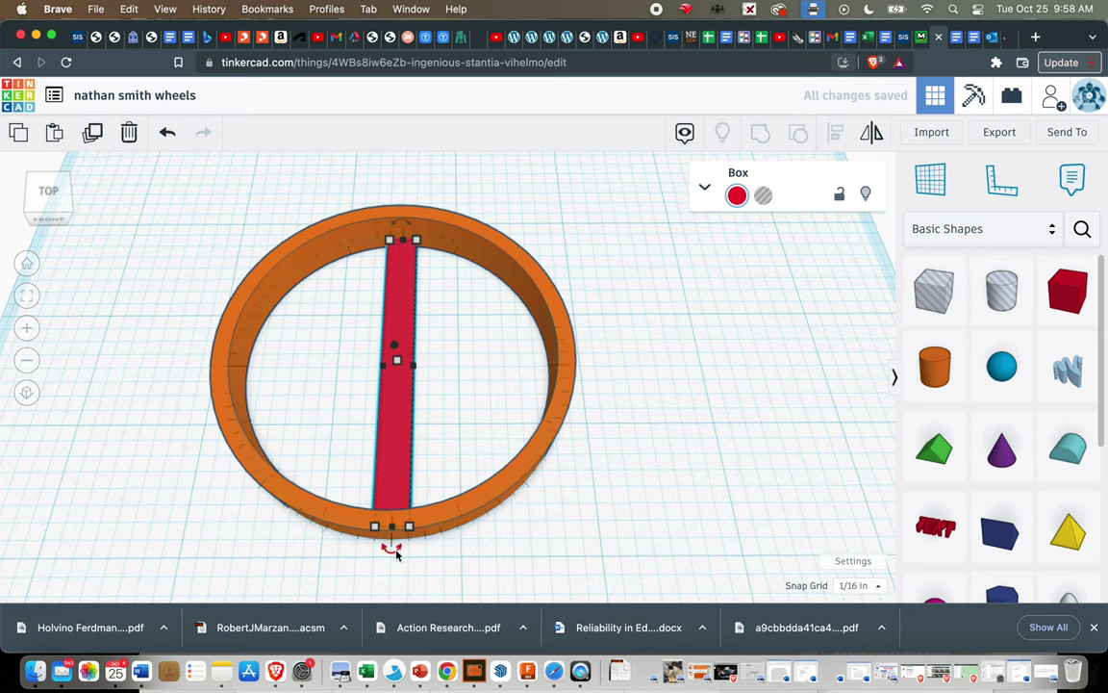
{"action": "left_click_drag", "start_coordinate": [394, 555], "coordinate": [255, 378]}
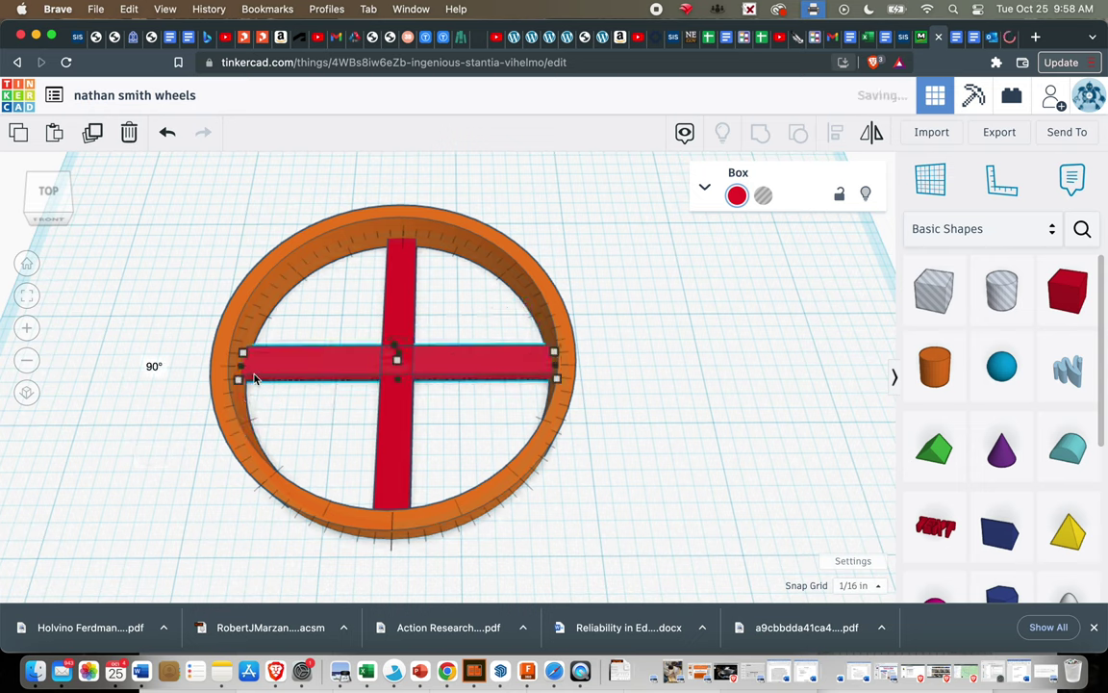
{"action": "left_click", "coordinate": [154, 366]}
{"action": "type", "text": "90"}
{"action": "key", "text": "Return"}
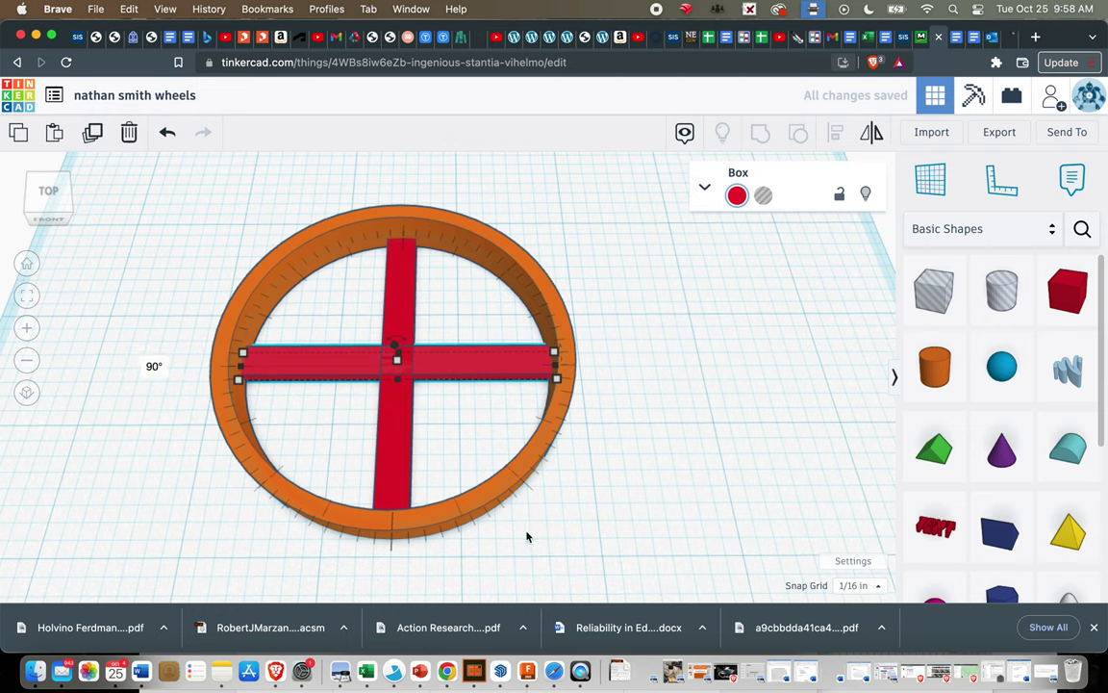
{"action": "left_click", "coordinate": [703, 465]}
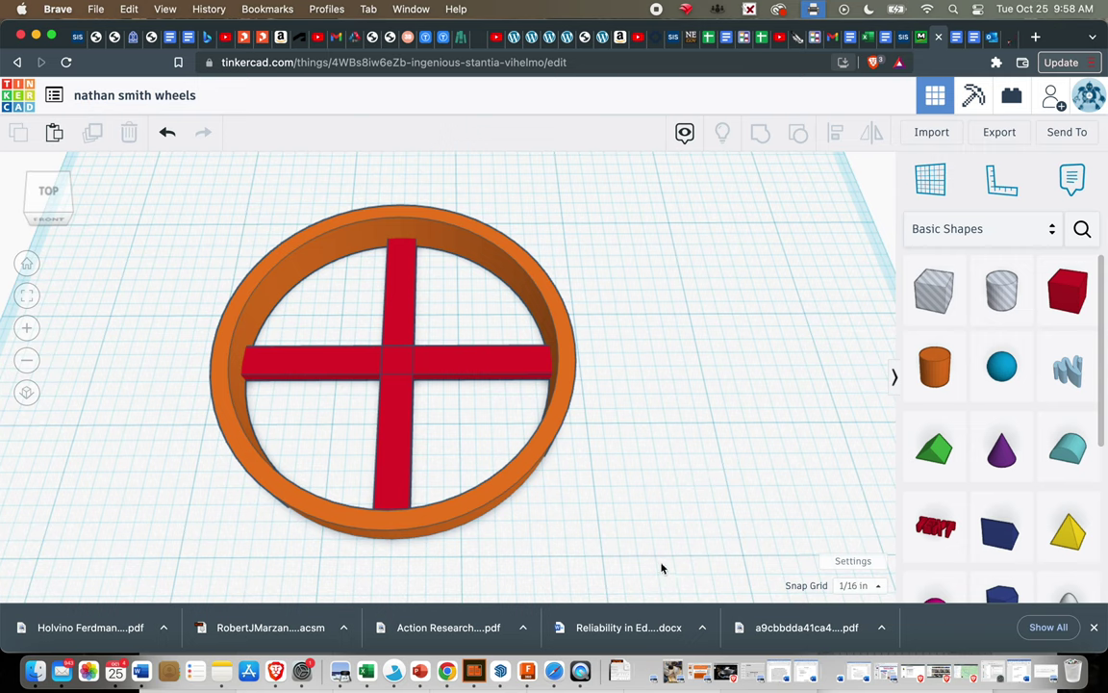
{"action": "left_click_drag", "start_coordinate": [661, 563], "coordinate": [133, 175]}
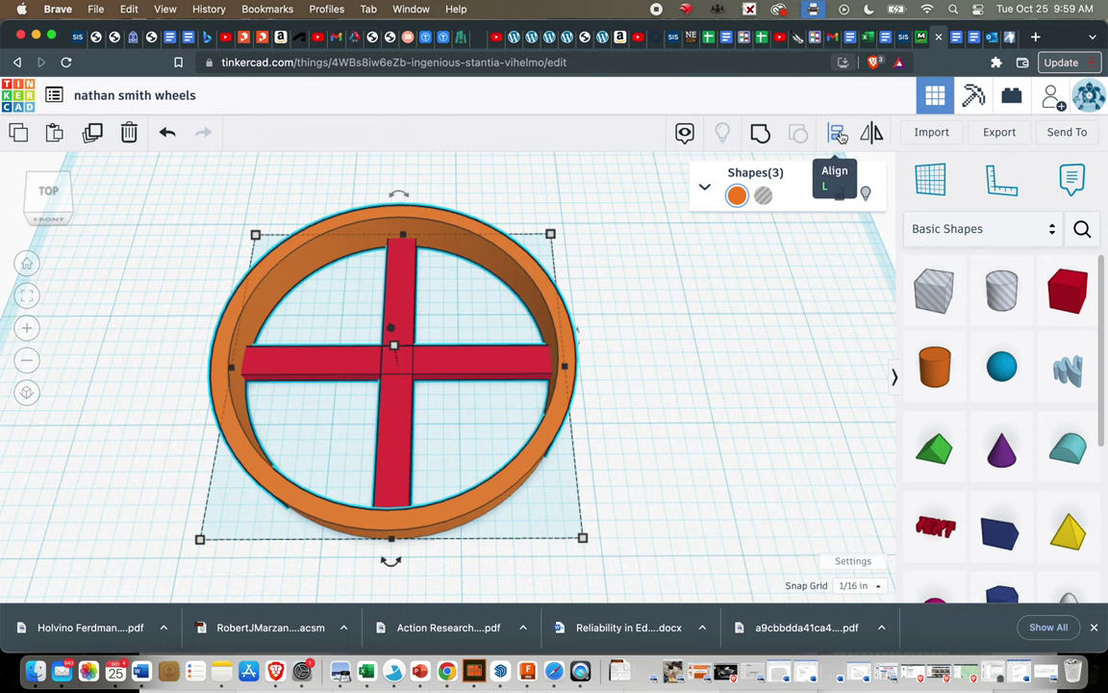
- Align the orange ring and both red bars to each other
{"action": "left_click", "coordinate": [840, 137]}
{"action": "right_click_drag", "start_coordinate": [680, 425], "coordinate": [717, 386]}
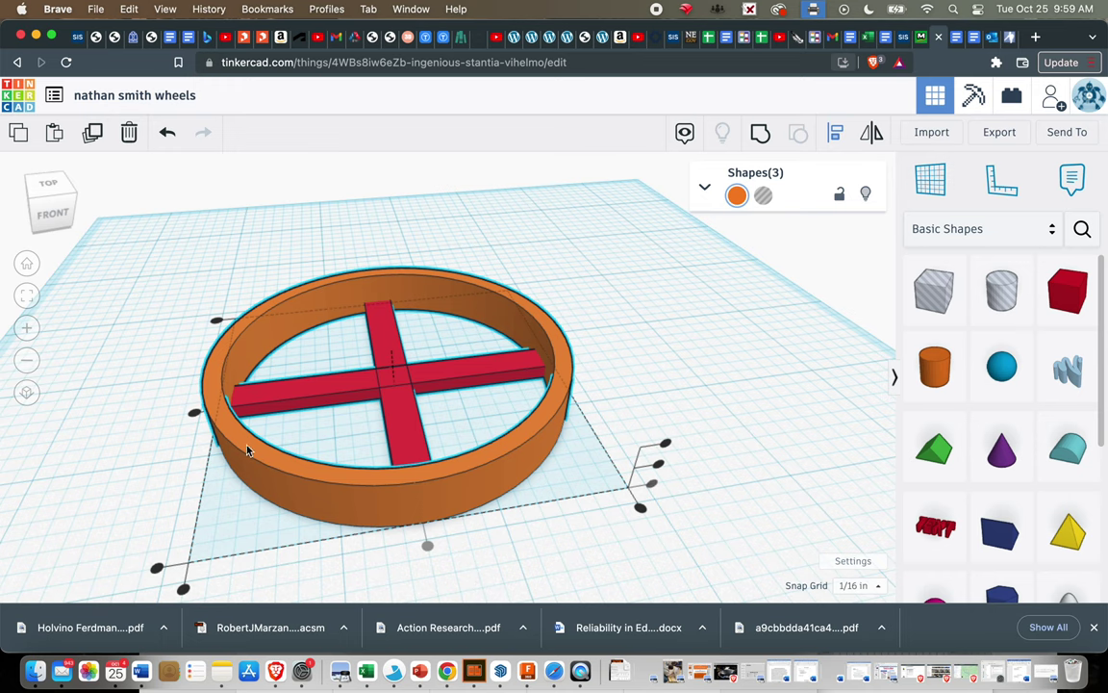
{"action": "left_click", "coordinate": [194, 418]}
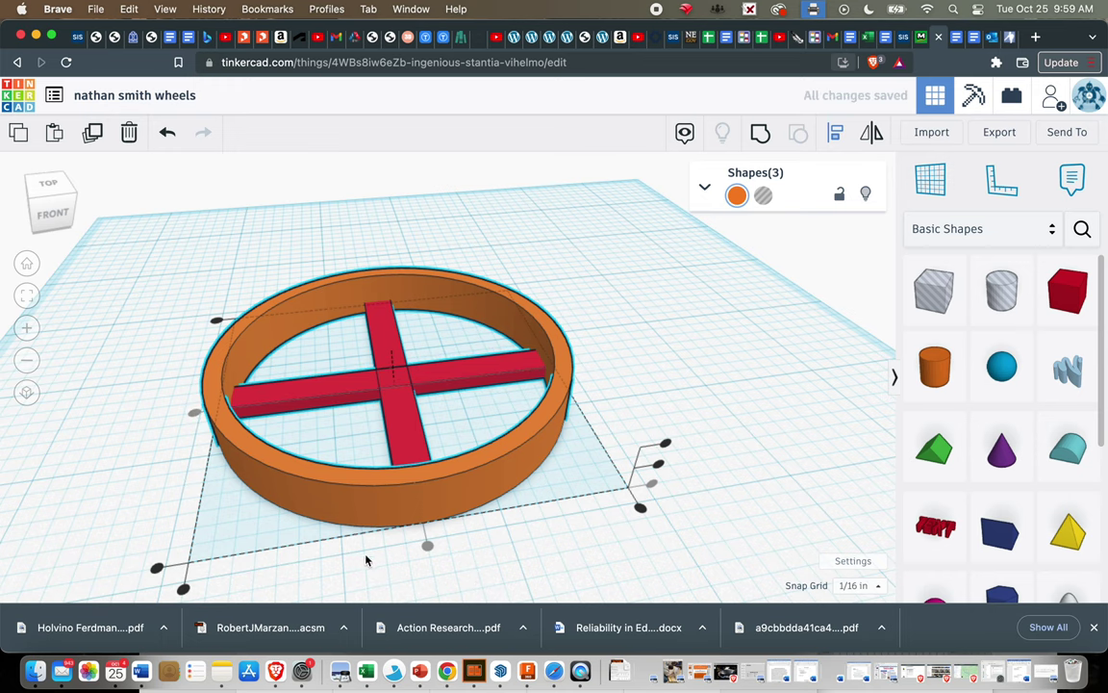
{"action": "left_click", "coordinate": [433, 554]}
{"action": "left_click_drag", "start_coordinate": [622, 553], "coordinate": [118, 239]}
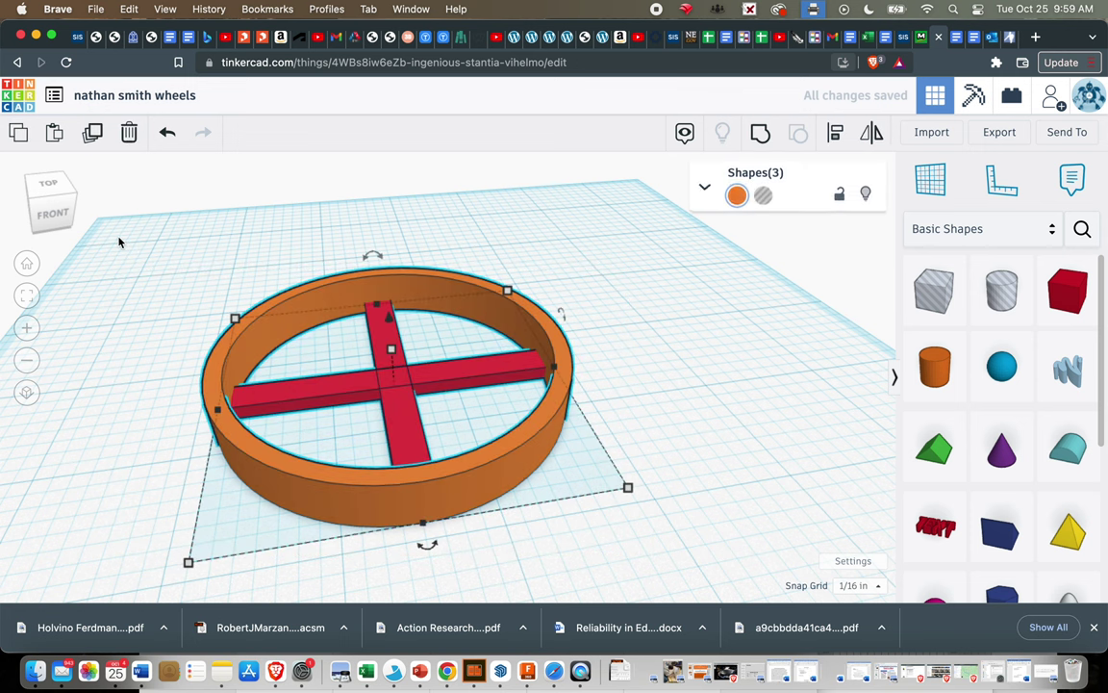
- Group the ring and spokes into one shape, dismissing the error messages
{"action": "left_click", "coordinate": [760, 135]}
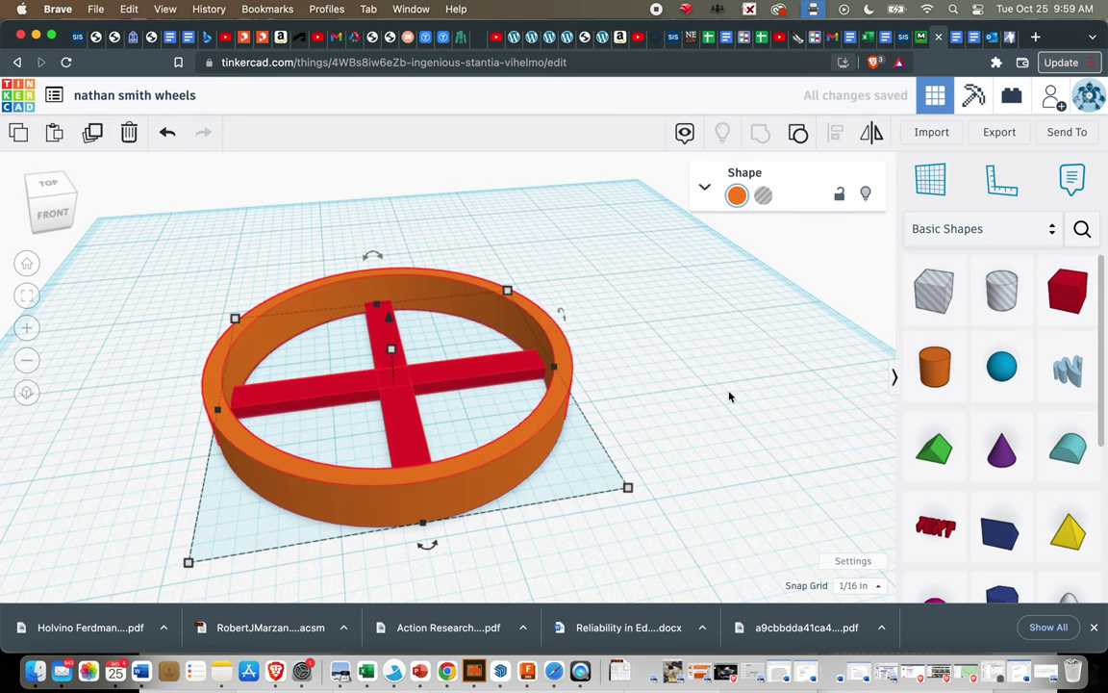
{"action": "right_click_drag", "start_coordinate": [714, 317], "coordinate": [685, 365]}
{"action": "left_click", "coordinate": [712, 366]}
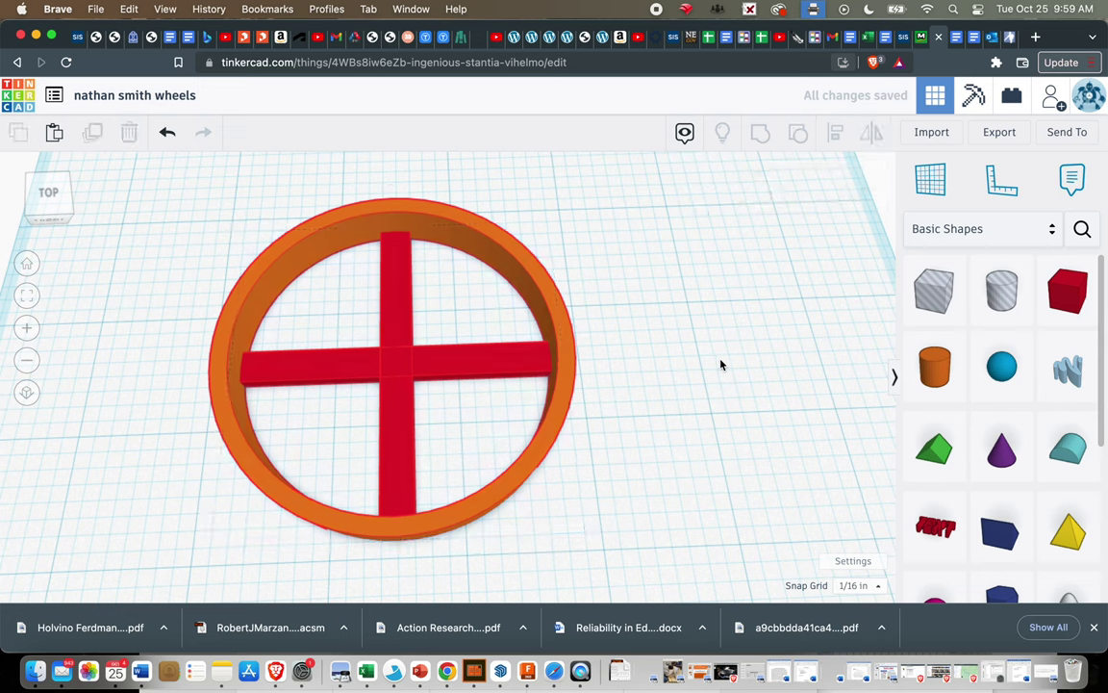
{"action": "left_click", "coordinate": [564, 398]}
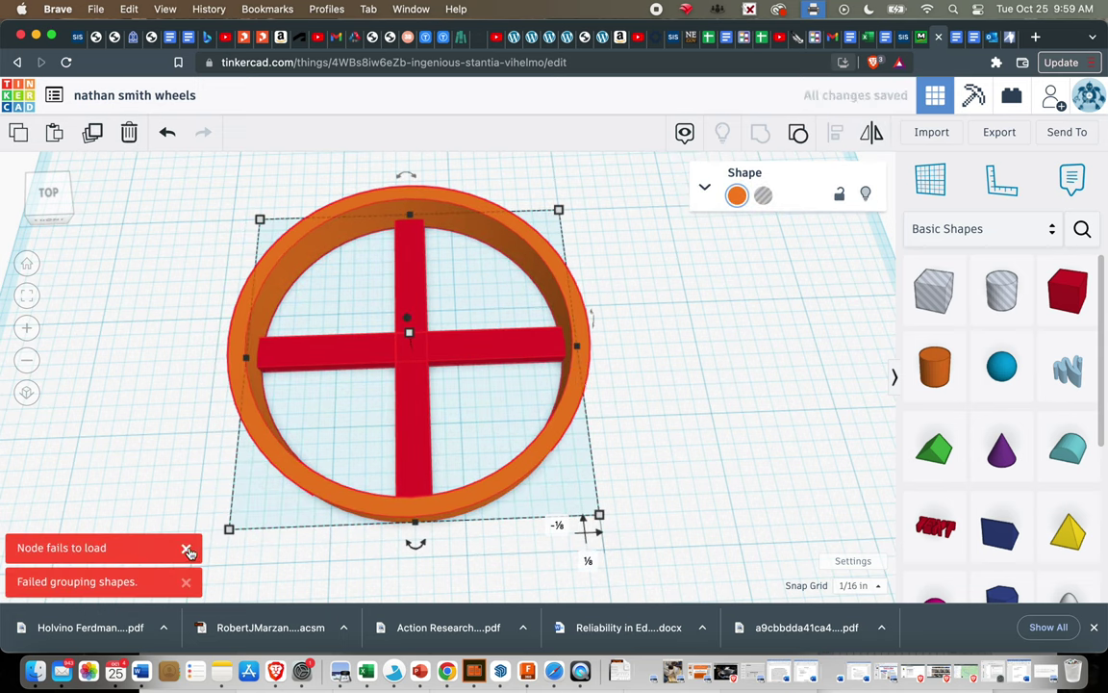
{"action": "left_click", "coordinate": [187, 549]}
{"action": "left_click", "coordinate": [186, 581]}
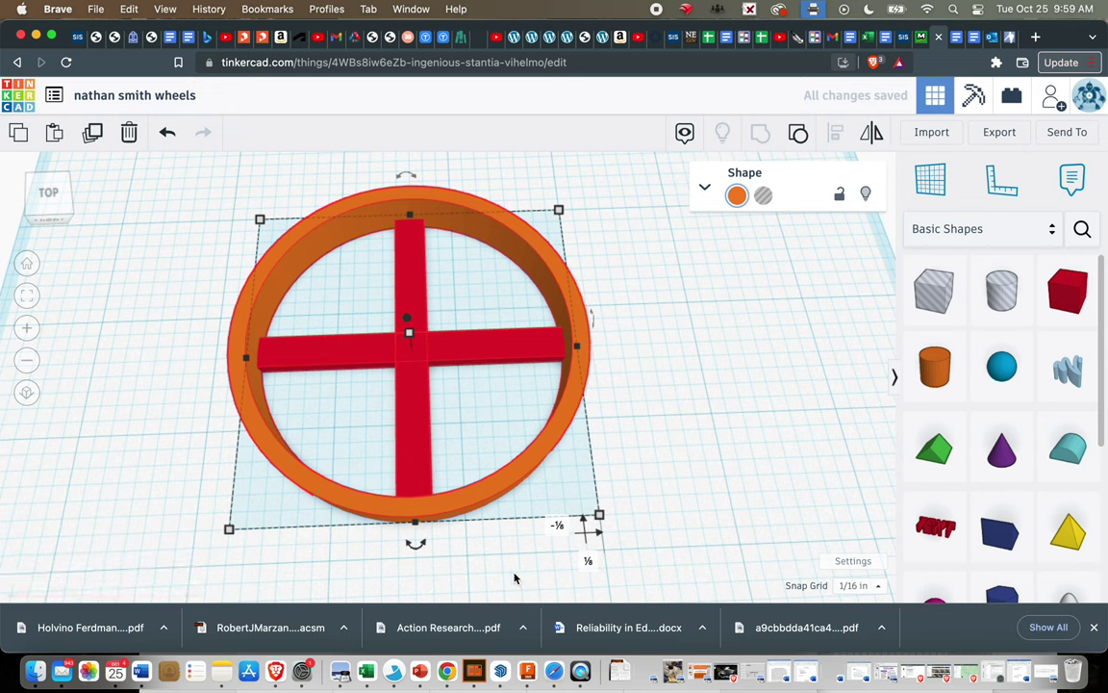
- Reselect the wheel and shift it slightly to the right on the workplane
{"action": "left_click_drag", "start_coordinate": [663, 578], "coordinate": [132, 157]}
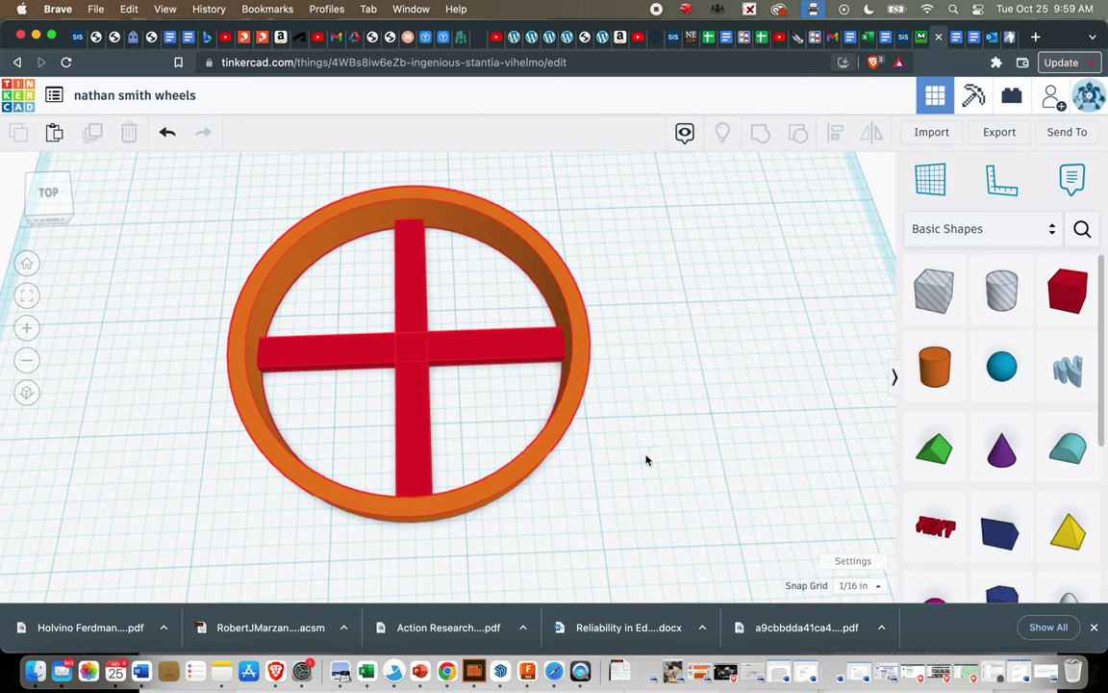
{"action": "right_click_drag", "start_coordinate": [700, 465], "coordinate": [724, 298]}
{"action": "key", "text": "super+a"}
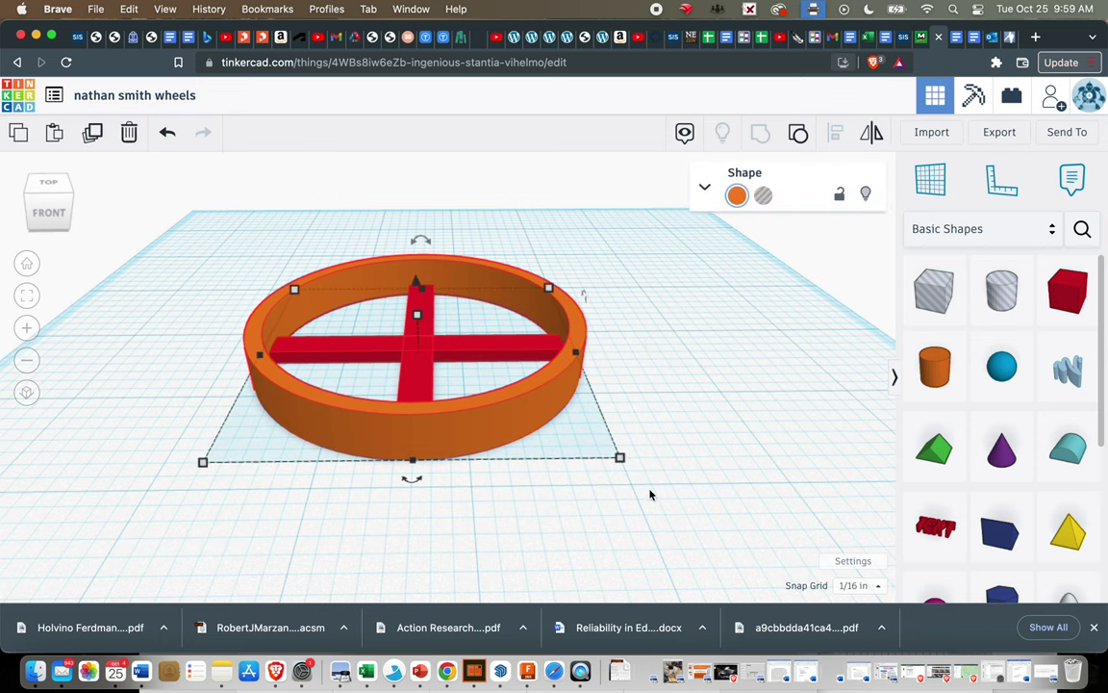
{"action": "left_click", "coordinate": [599, 577]}
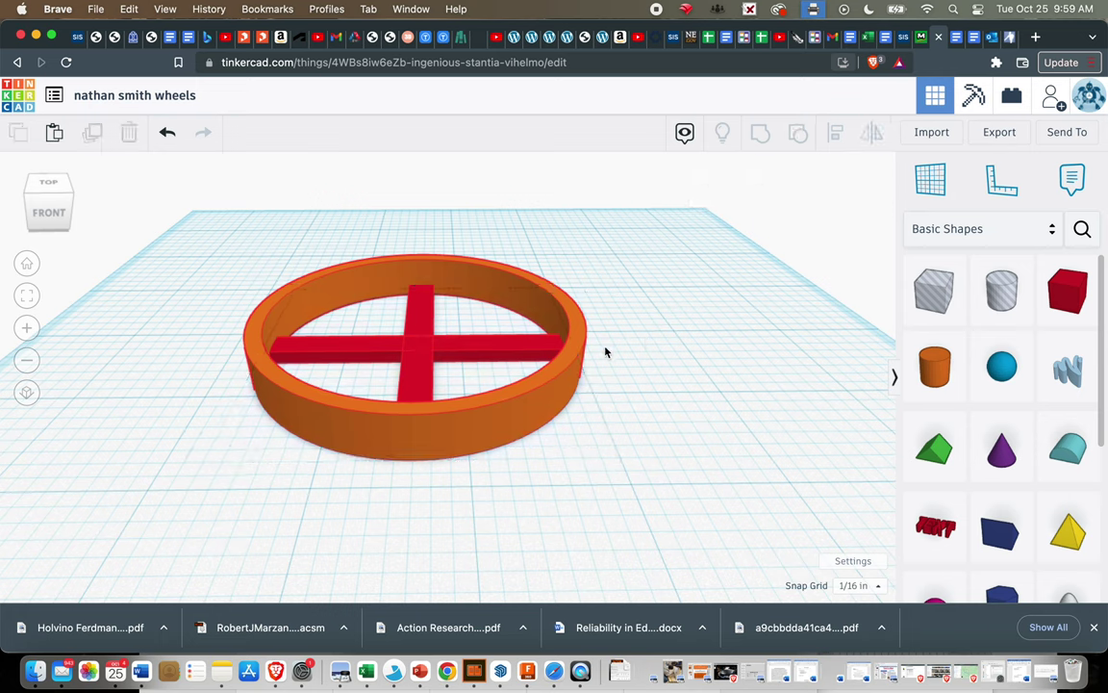
{"action": "left_click", "coordinate": [567, 375]}
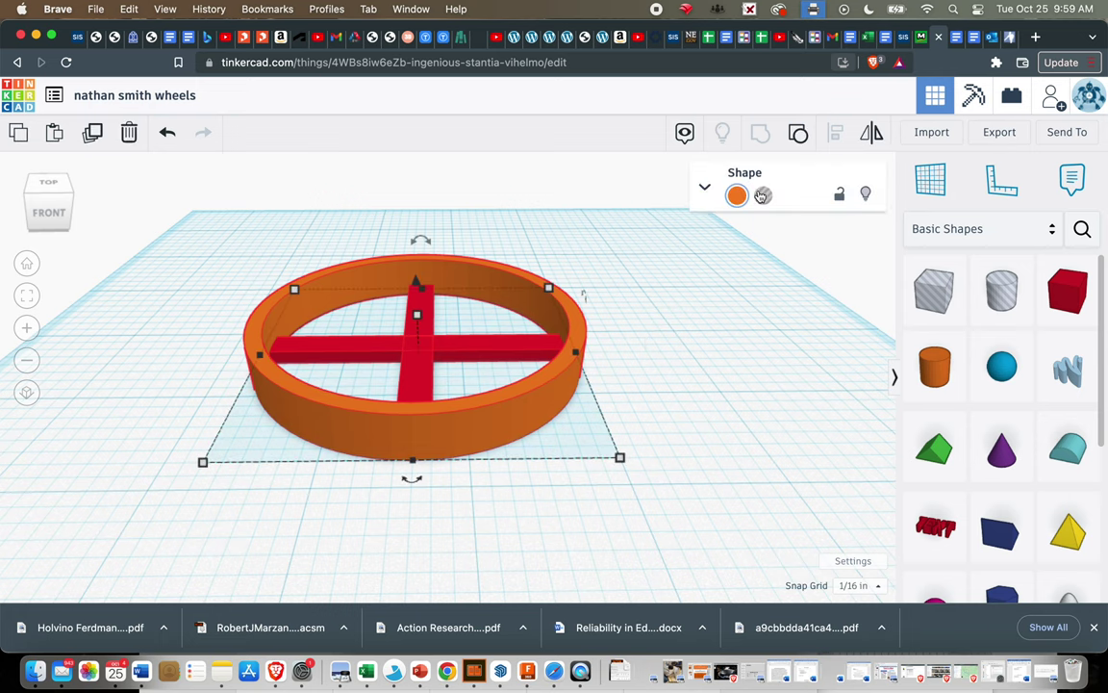
{"action": "left_click", "coordinate": [709, 189]}
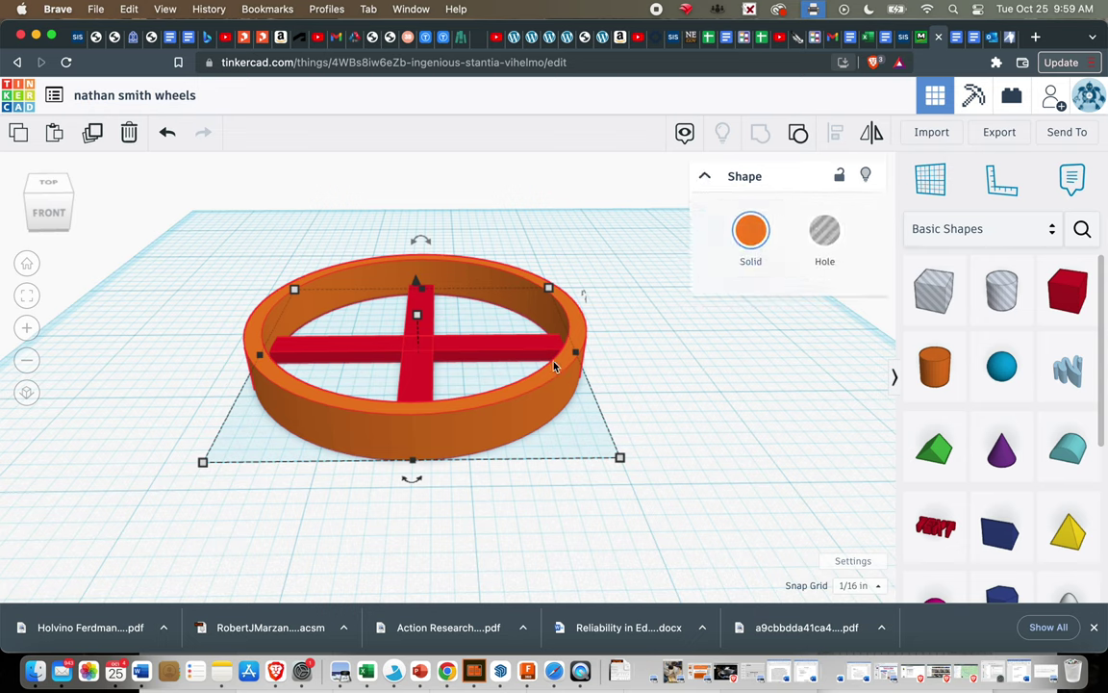
{"action": "left_click_drag", "start_coordinate": [524, 348], "coordinate": [548, 352]}
{"action": "left_click", "coordinate": [762, 464]}
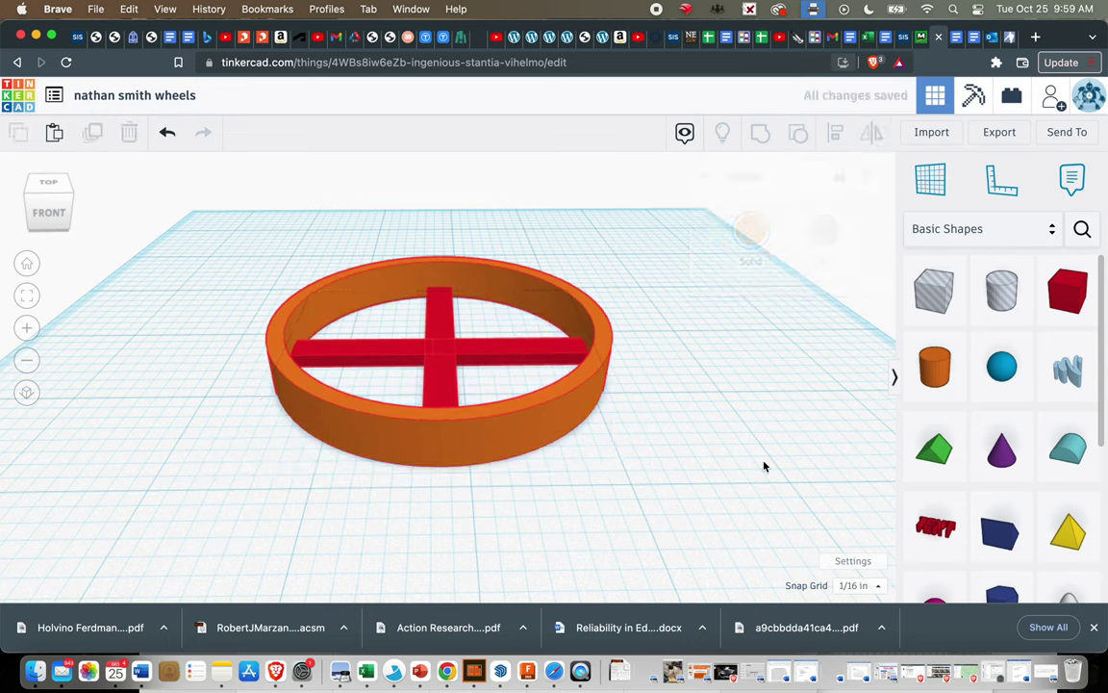
{"action": "mouse_move", "coordinate": [435, 352]}
{"action": "left_mouse_down"}
{"action": "mouse_move", "coordinate": [447, 410]}
{"action": "mouse_move", "coordinate": [452, 351]}
{"action": "left_mouse_up"}
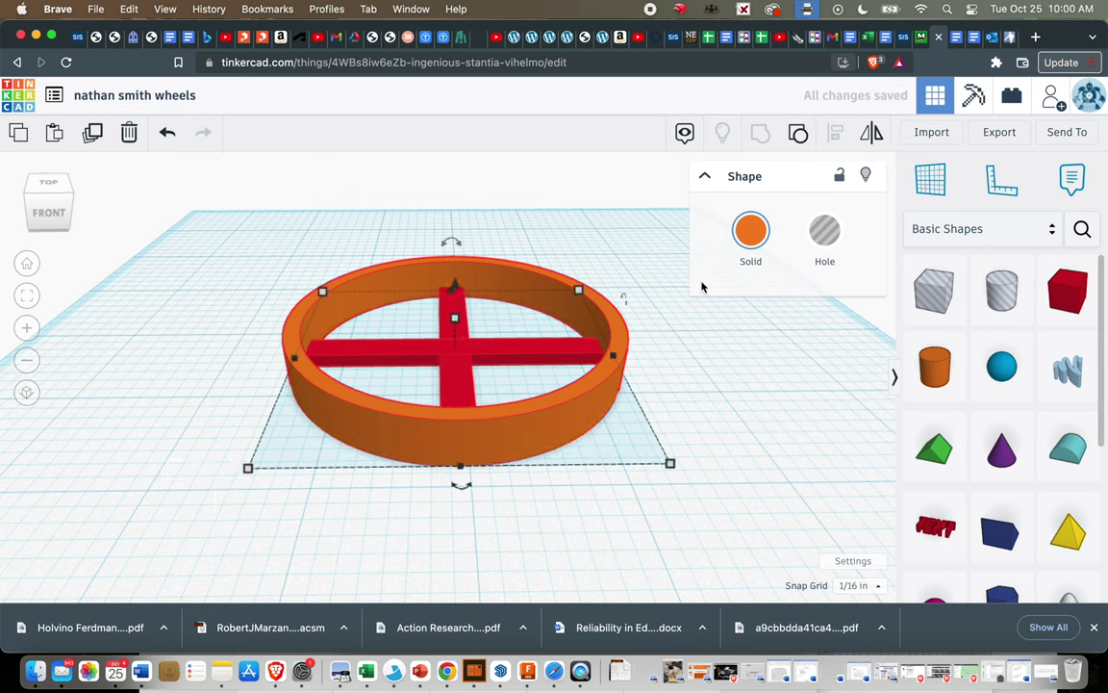
- Add a cylinder beside the wheel and set its height to 0.375 in
{"action": "right_click_drag", "start_coordinate": [688, 329], "coordinate": [670, 368]}
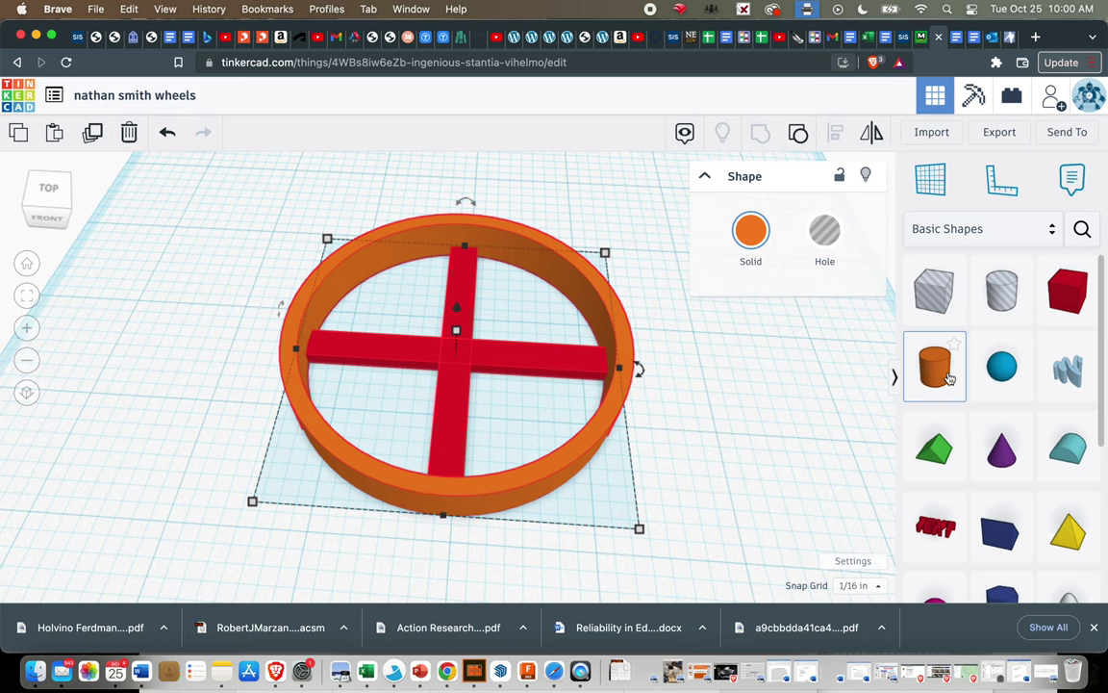
{"action": "left_click_drag", "start_coordinate": [887, 372], "coordinate": [700, 375]}
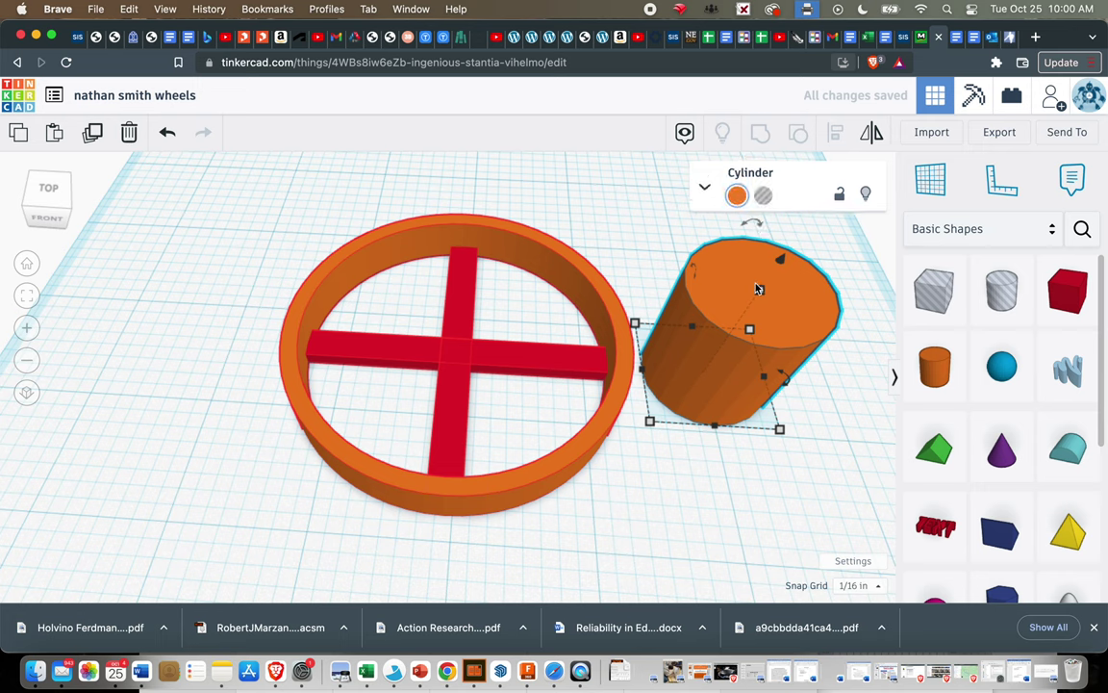
{"action": "left_click", "coordinate": [809, 336]}
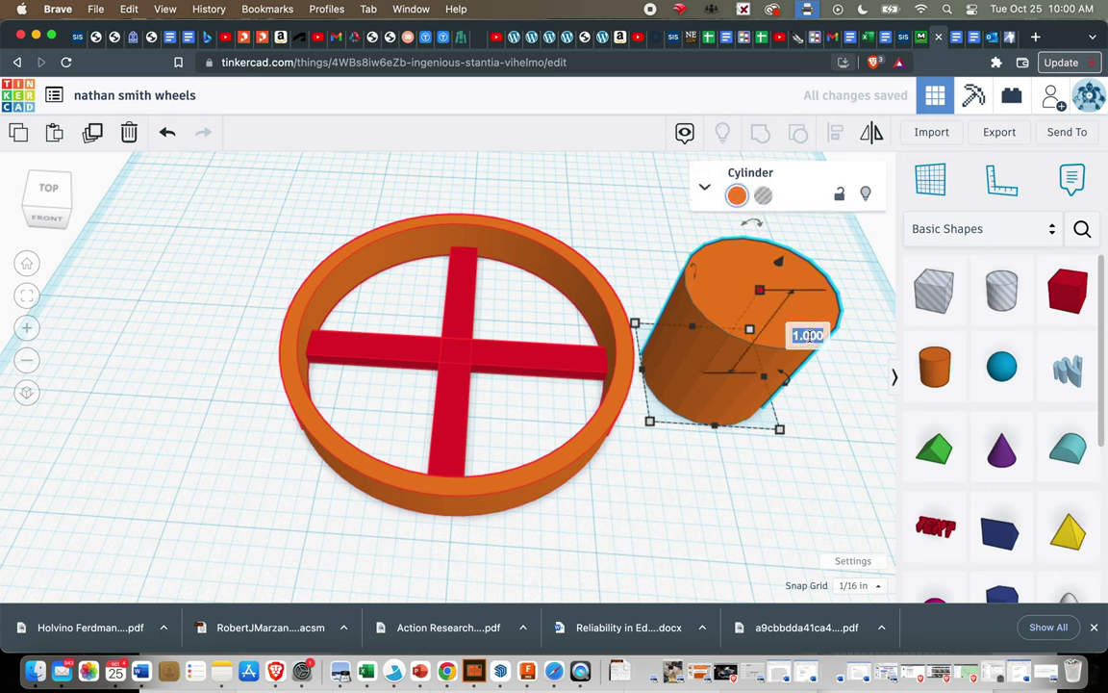
{"action": "type", "text": ".37"}
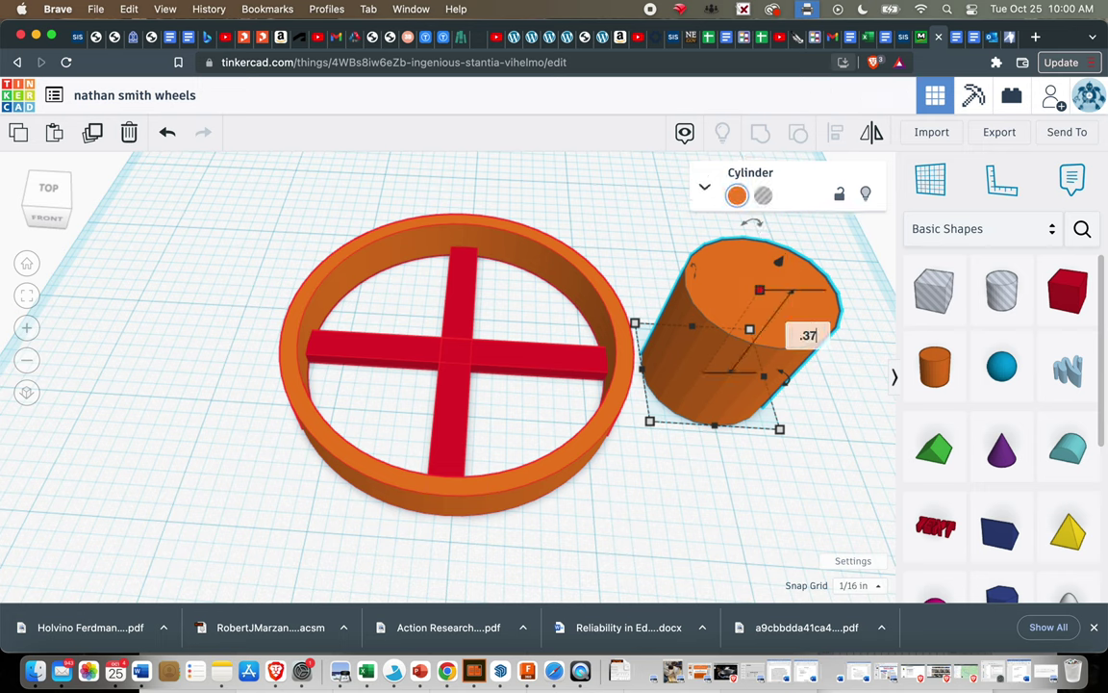
{"action": "type", "text": "5"}
{"action": "key", "text": "Return"}
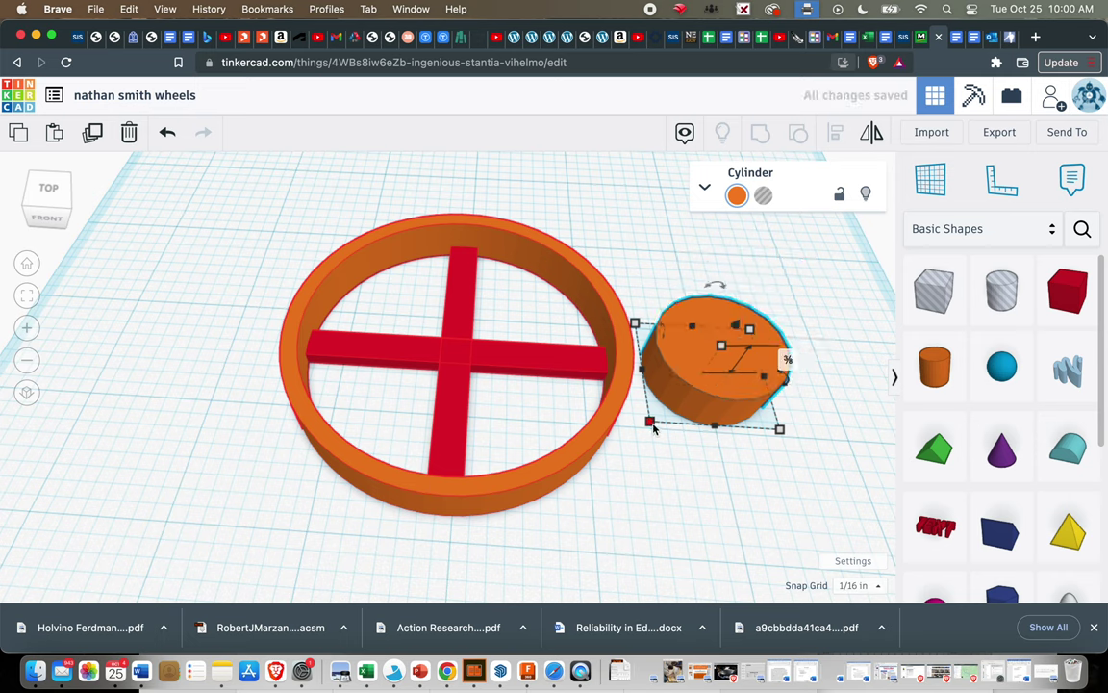
- Set the cylinder's width and length to 0.375 and move it onto the spokes' crossing
{"action": "mouse_move", "coordinate": [650, 421]}
{"action": "left_click", "coordinate": [564, 366]}
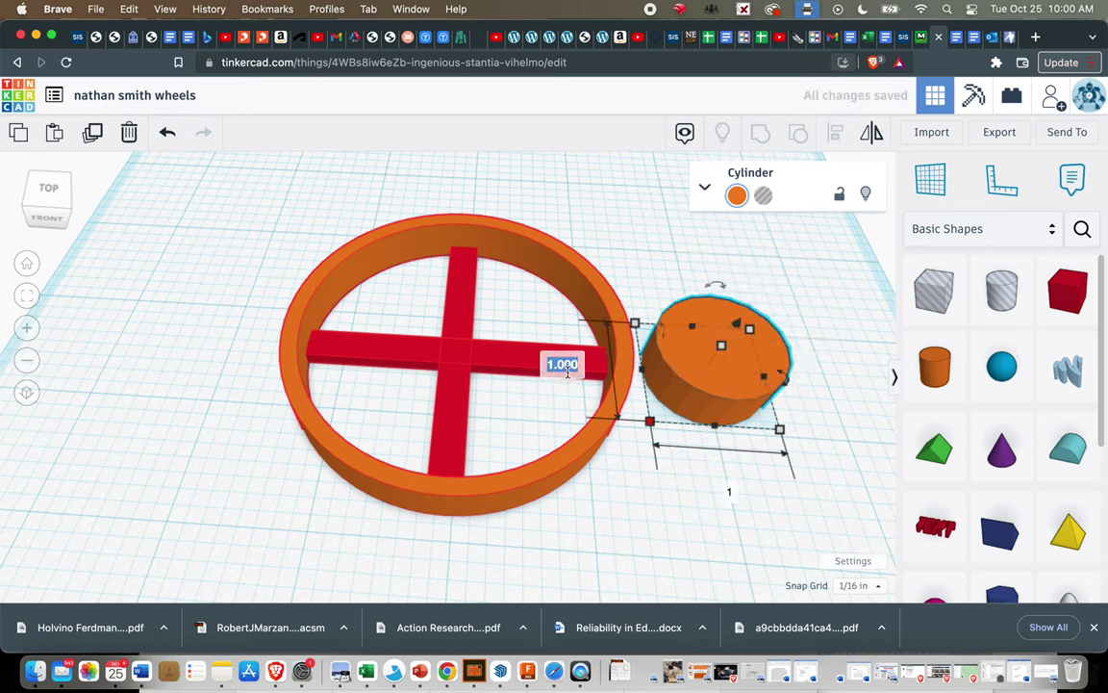
{"action": "type", "text": ".375"}
{"action": "key", "text": "Return"}
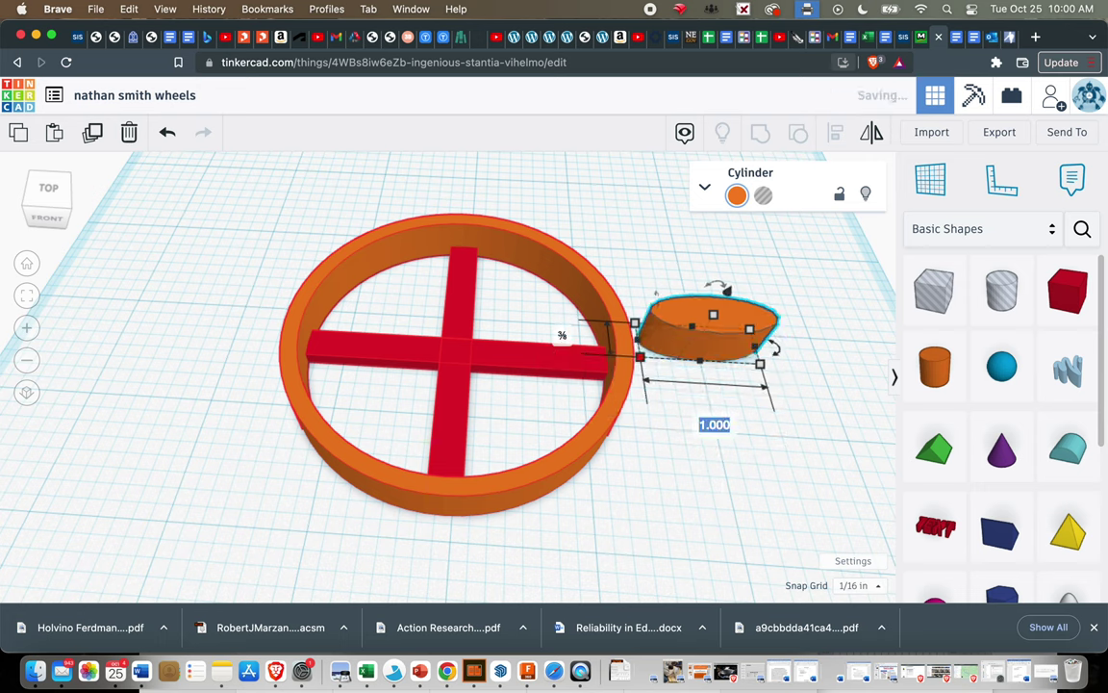
{"action": "type", "text": ".375"}
{"action": "key", "text": "Return"}
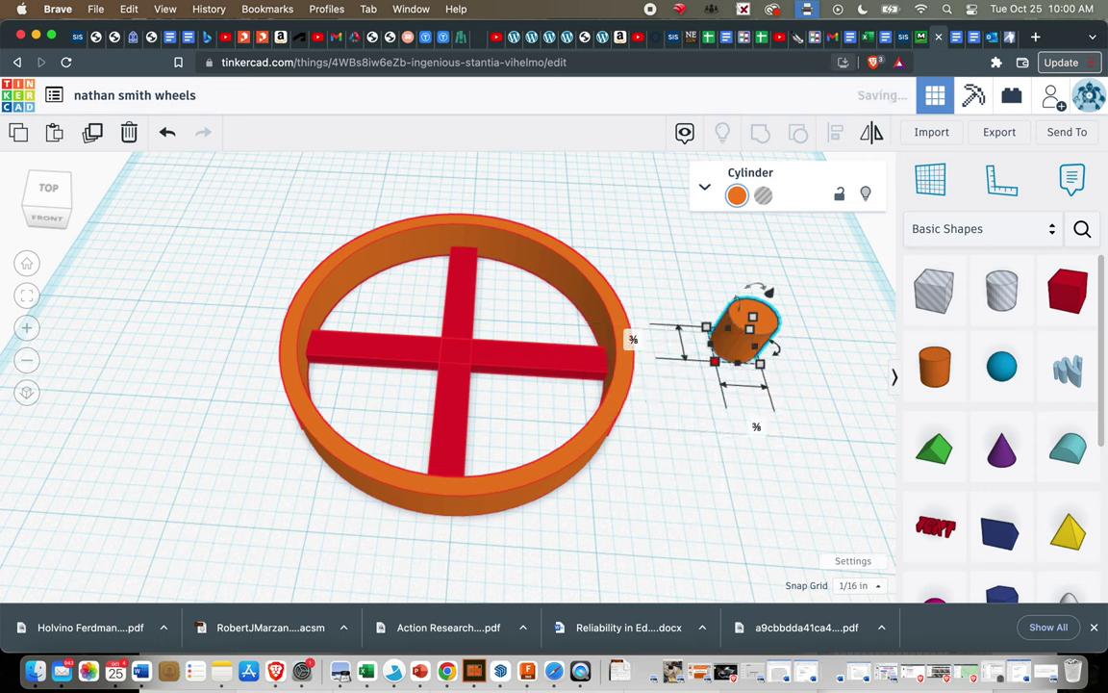
{"action": "left_click", "coordinate": [689, 417]}
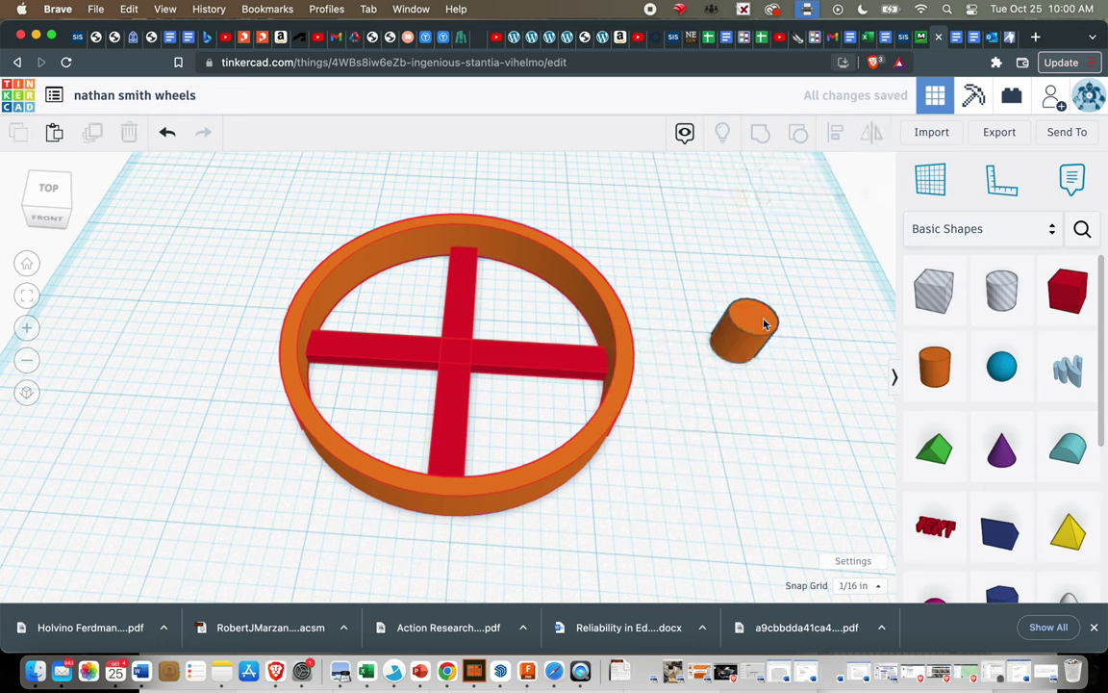
{"action": "left_click_drag", "start_coordinate": [767, 321], "coordinate": [462, 337]}
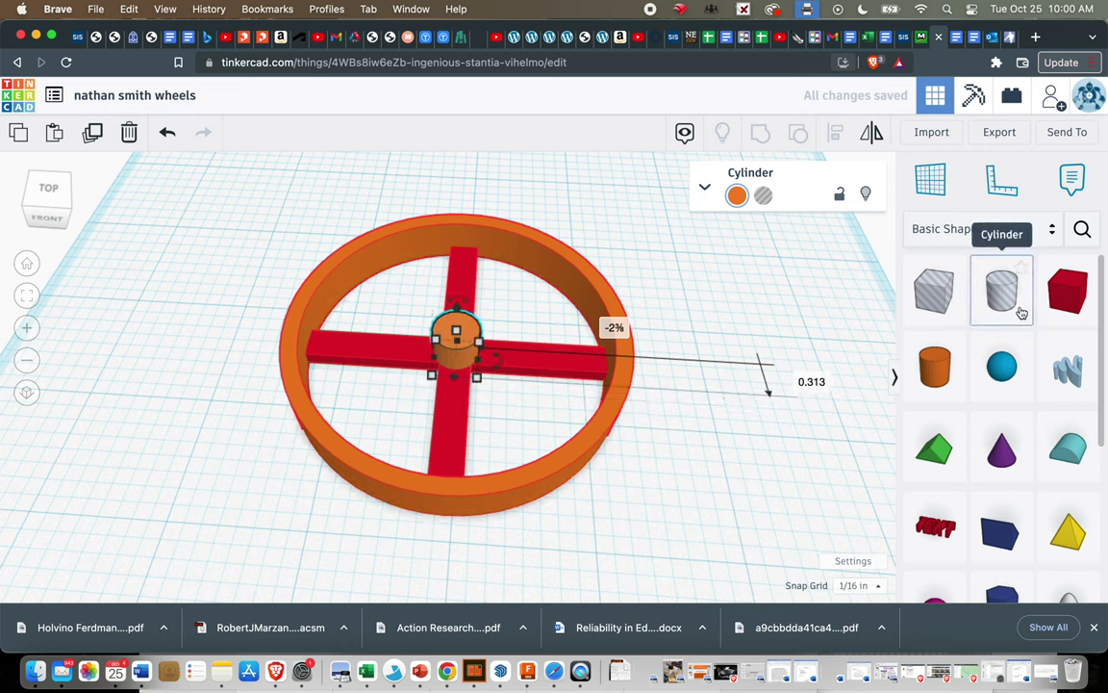
- Add a cylinder hole sized 0.125 by 0.125 in to the workplane
{"action": "left_click_drag", "start_coordinate": [1022, 313], "coordinate": [705, 371]}
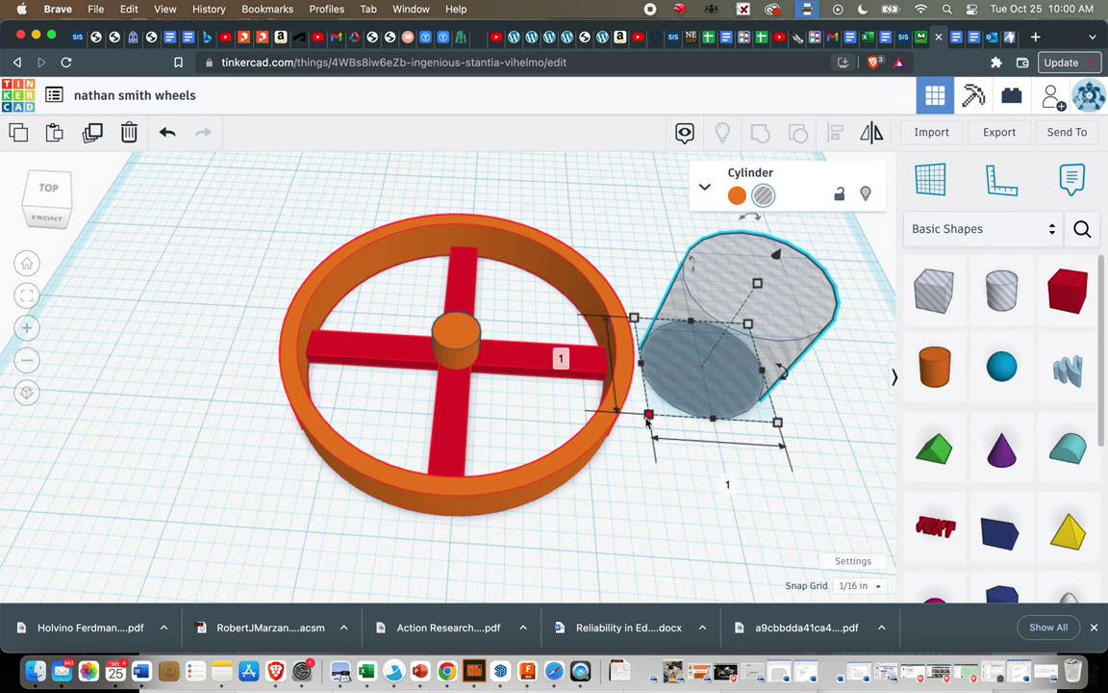
{"action": "left_click", "coordinate": [562, 360]}
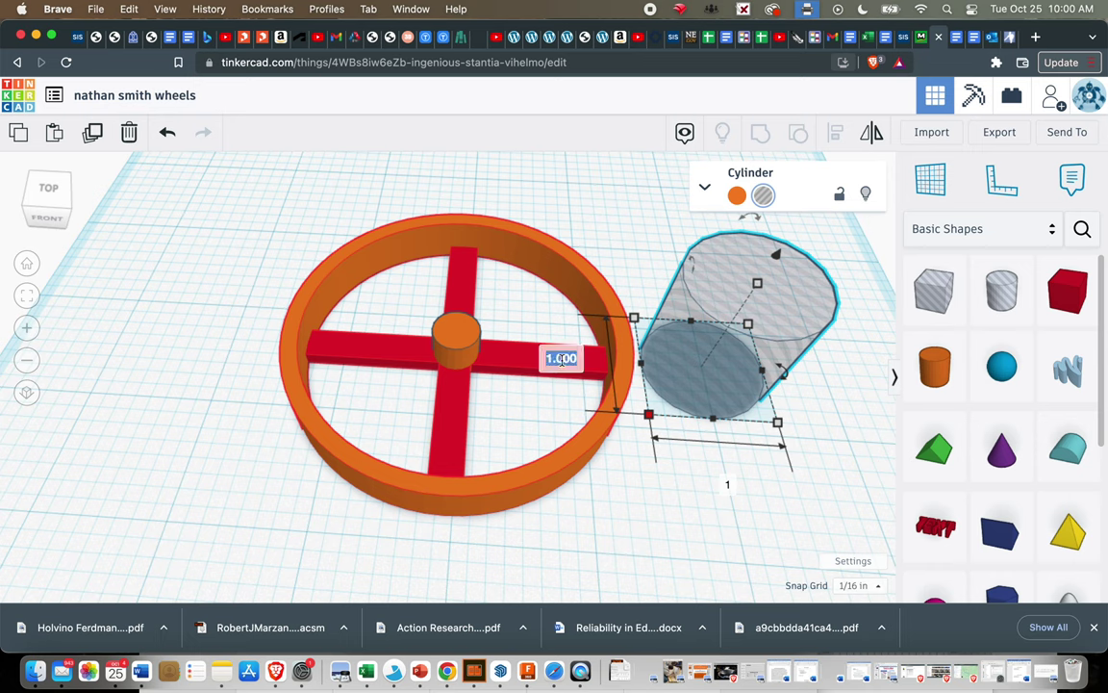
{"action": "type", "text": ".125"}
{"action": "key", "text": "Tab"}
{"action": "type", "text": ".125"}
{"action": "key", "text": "Return"}
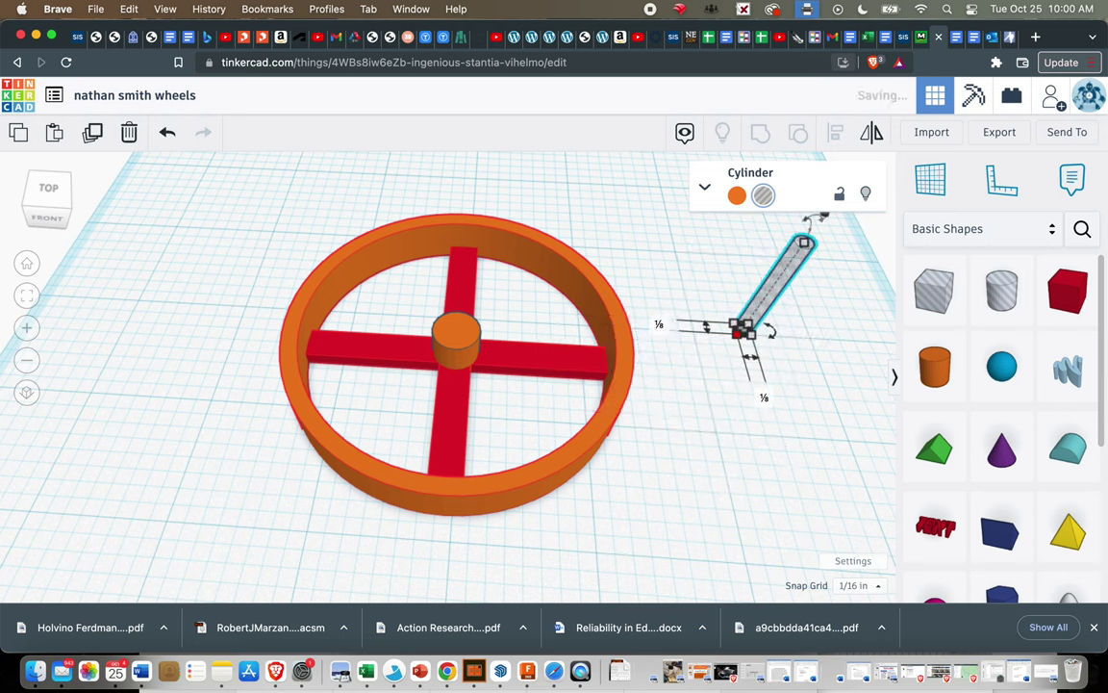
- Move the thin hole rod onto the hub and align their centres on both axes
{"action": "left_click_drag", "start_coordinate": [769, 300], "coordinate": [456, 330]}
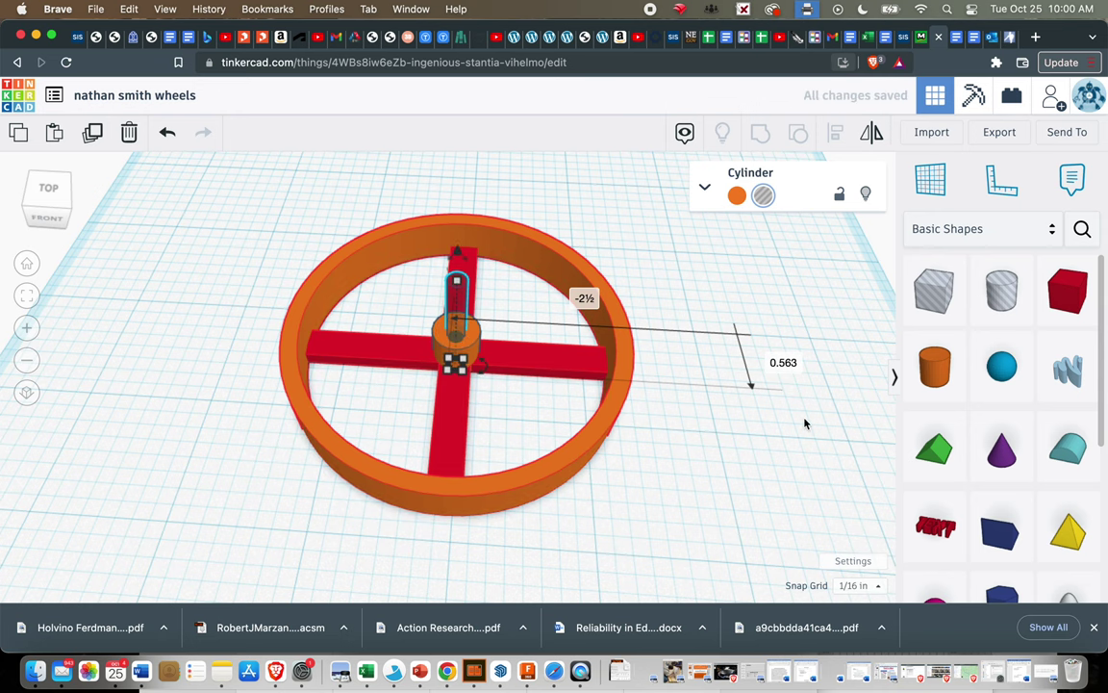
{"action": "scroll", "coordinate": [758, 447], "scroll_direction": "up", "scroll_amount": 5}
{"action": "scroll", "coordinate": [758, 446], "scroll_direction": "down", "scroll_amount": 5}
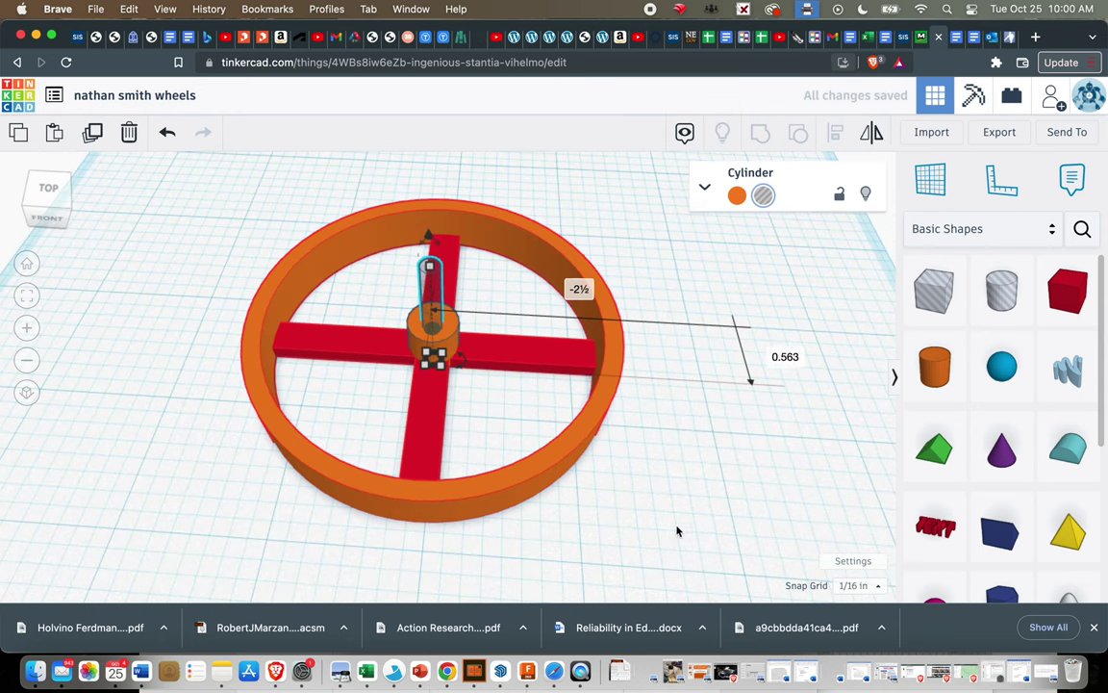
{"action": "left_click_drag", "start_coordinate": [680, 563], "coordinate": [203, 178]}
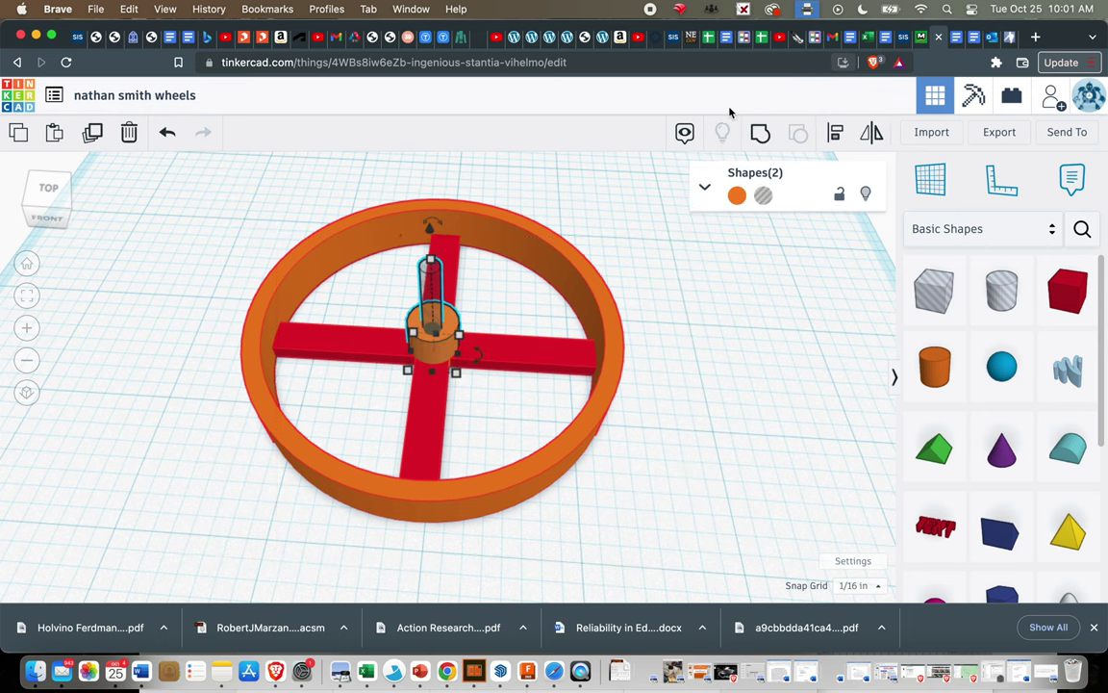
{"action": "left_click", "coordinate": [836, 139]}
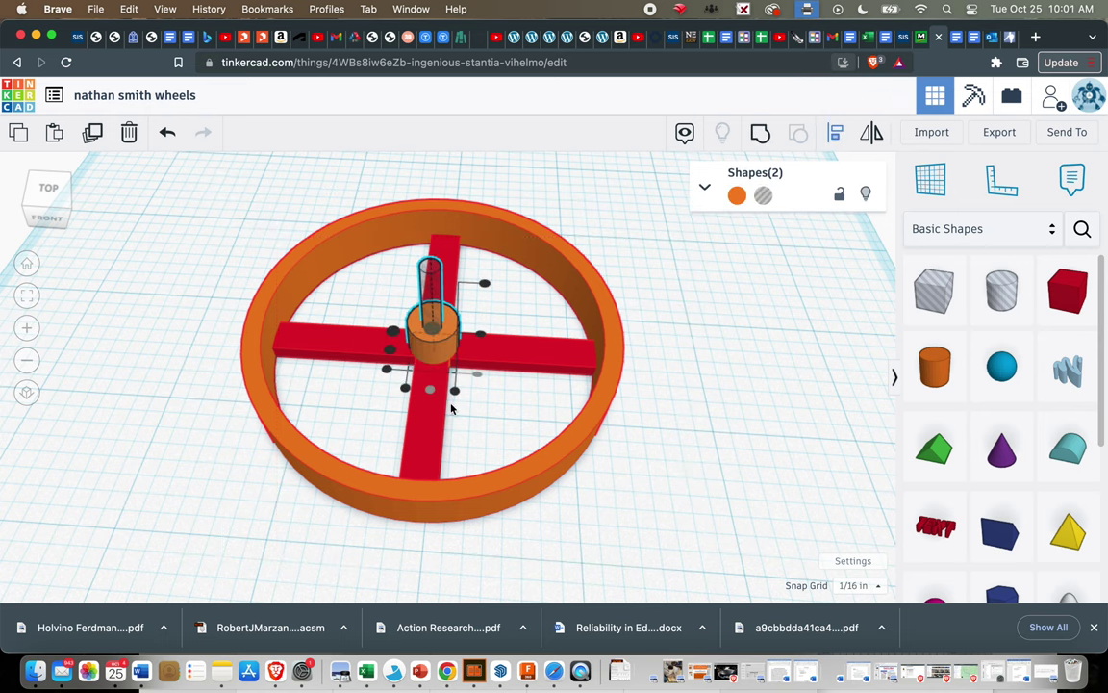
{"action": "right_click_drag", "start_coordinate": [636, 442], "coordinate": [730, 453]}
{"action": "left_click_drag", "start_coordinate": [739, 551], "coordinate": [156, 189]}
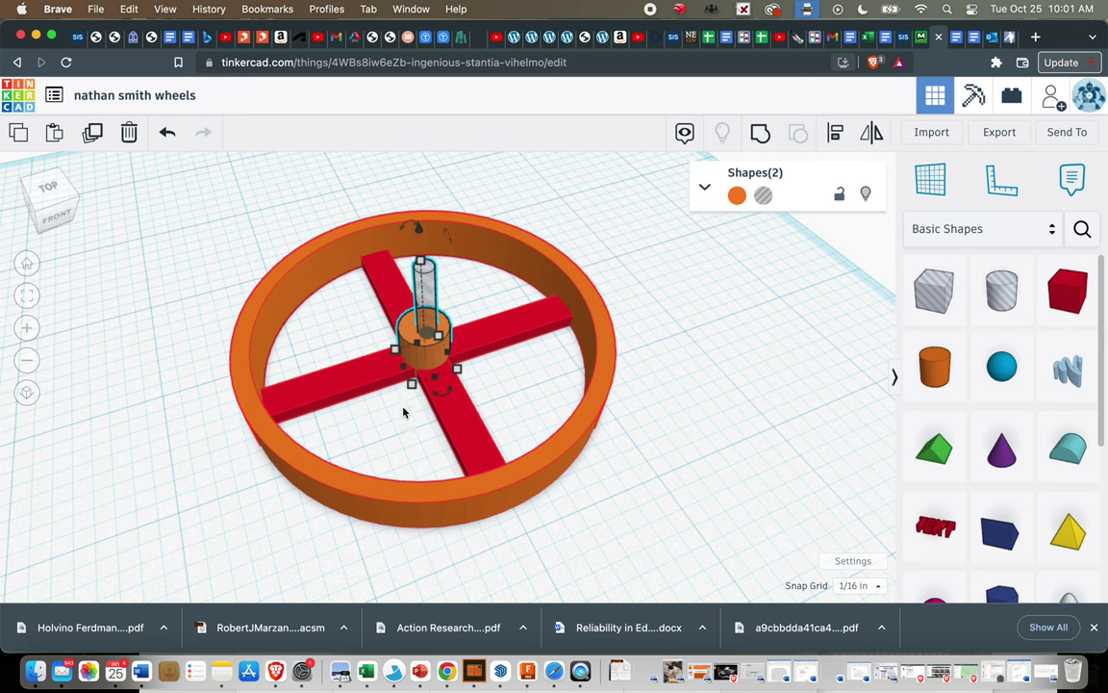
{"action": "left_click", "coordinate": [835, 132]}
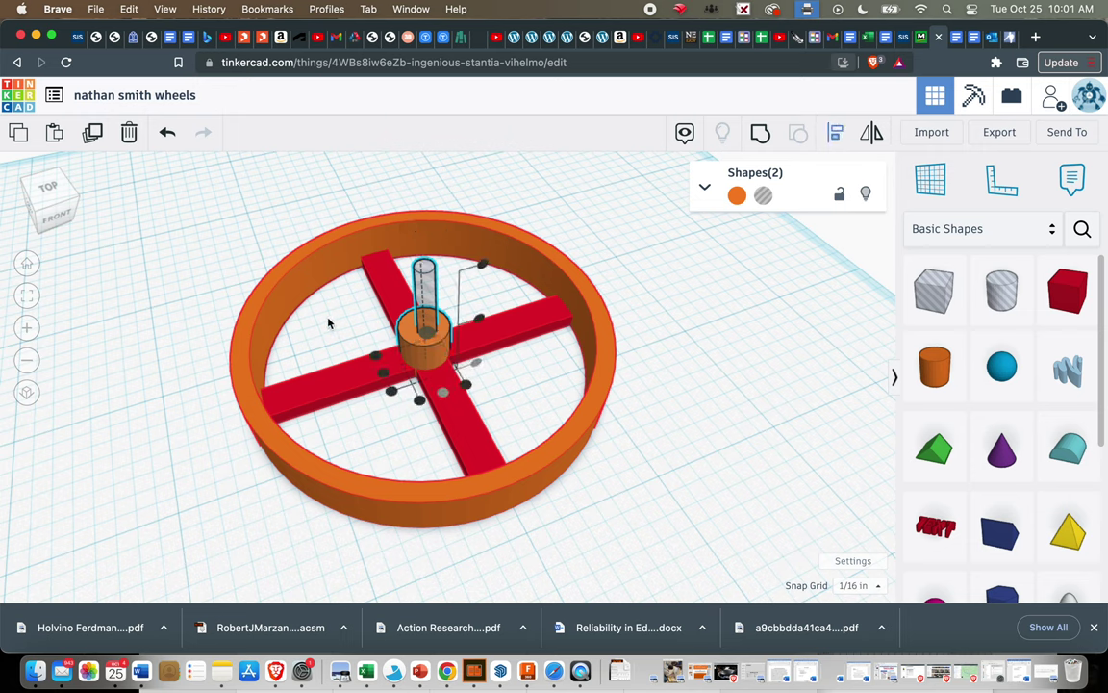
{"action": "left_click", "coordinate": [390, 389]}
{"action": "left_click", "coordinate": [445, 397]}
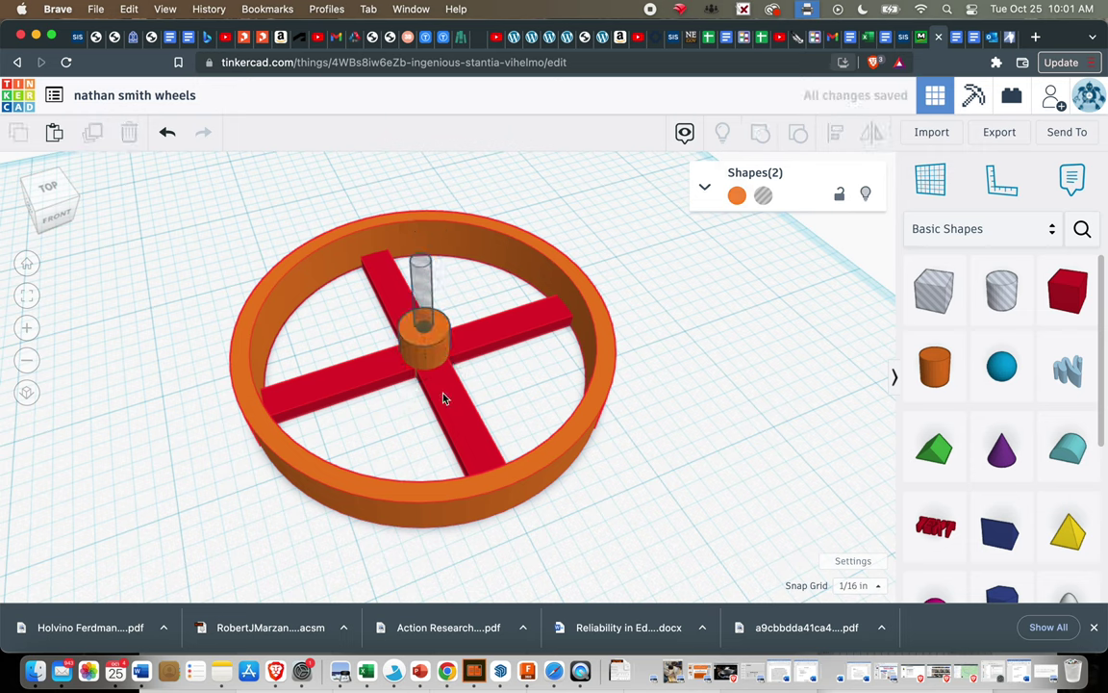
- Group the hub and hole rod into one shape with an axle hole
{"action": "left_click_drag", "start_coordinate": [685, 509], "coordinate": [661, 562]}
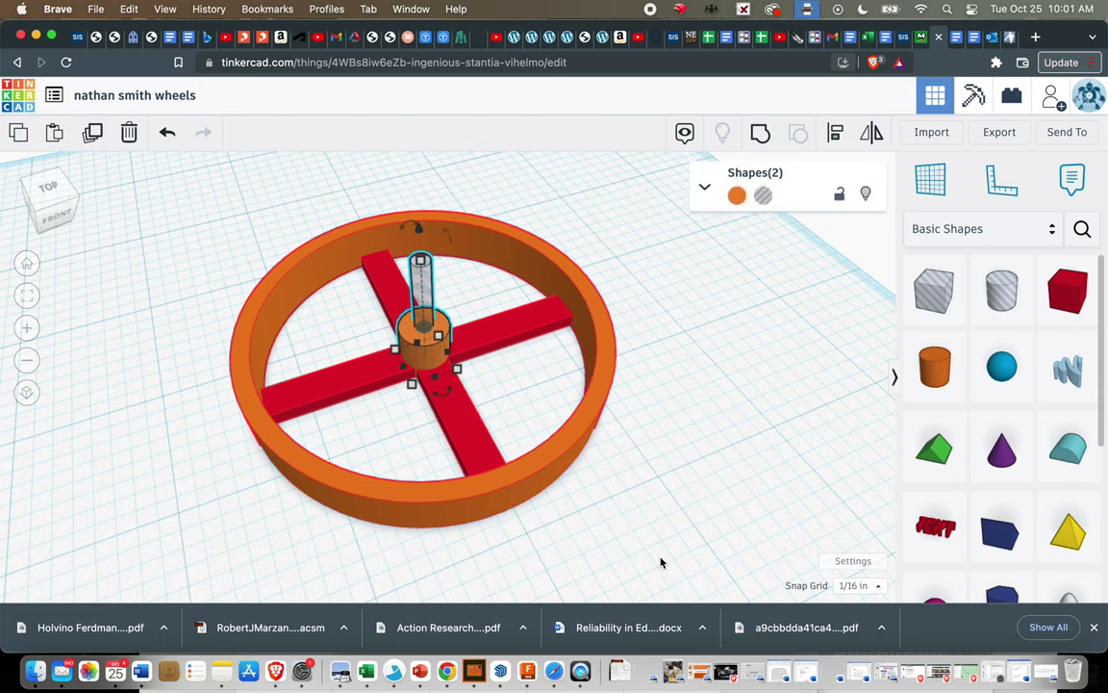
{"action": "left_click", "coordinate": [760, 132]}
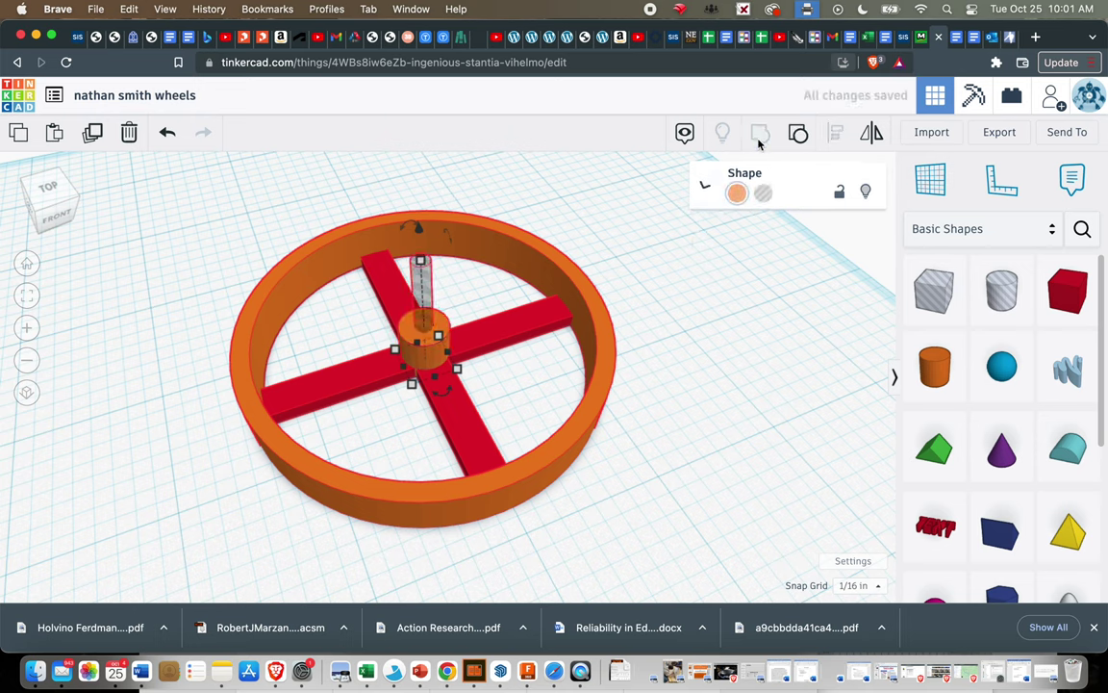
{"action": "left_click", "coordinate": [712, 376]}
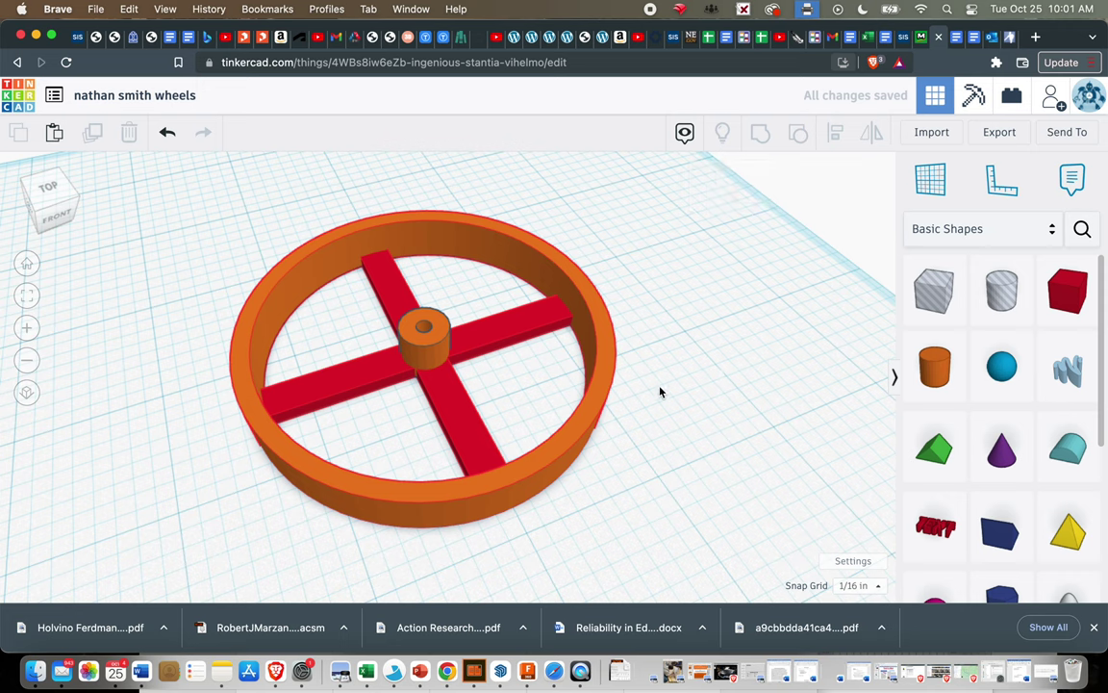
{"action": "mouse_move", "coordinate": [592, 414]}
{"action": "left_mouse_down"}
{"action": "mouse_move", "coordinate": [662, 400]}
{"action": "mouse_move", "coordinate": [640, 420]}
{"action": "mouse_move", "coordinate": [577, 428]}
{"action": "left_mouse_up"}
{"action": "left_click", "coordinate": [576, 413]}
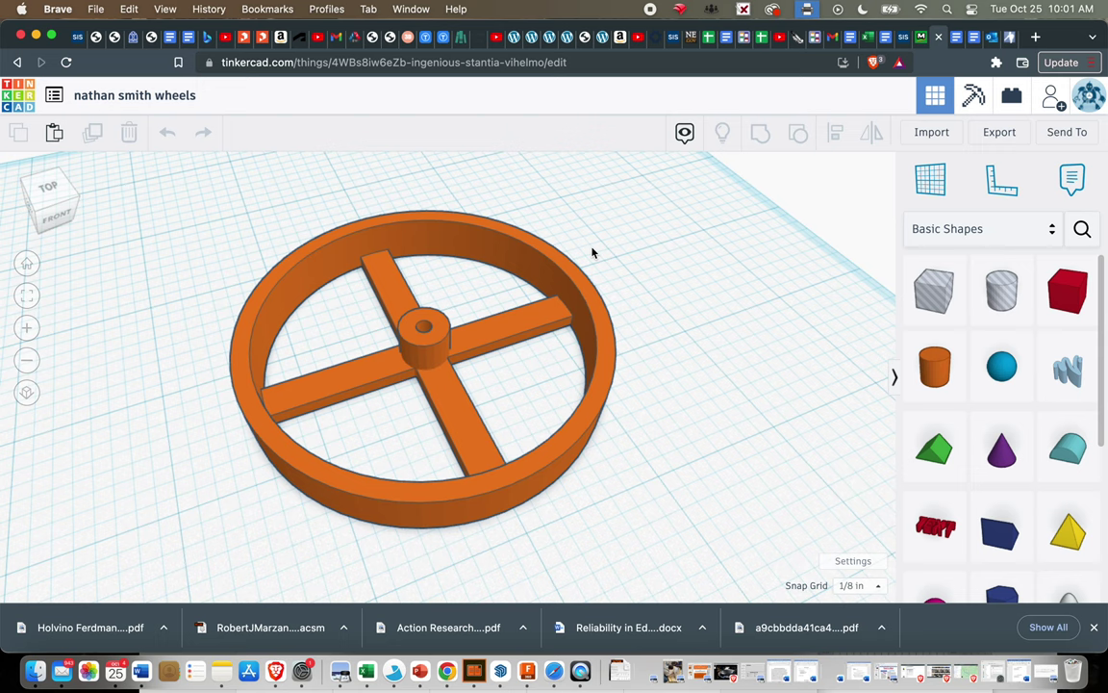
- Centre the hub within the rim on both axes and group them into one wheel
{"action": "left_click", "coordinate": [270, 298]}
{"action": "mouse_move", "coordinate": [460, 413]}
{"action": "left_mouse_down"}
{"action": "mouse_move", "coordinate": [477, 383]}
{"action": "mouse_move", "coordinate": [462, 416]}
{"action": "left_mouse_up"}
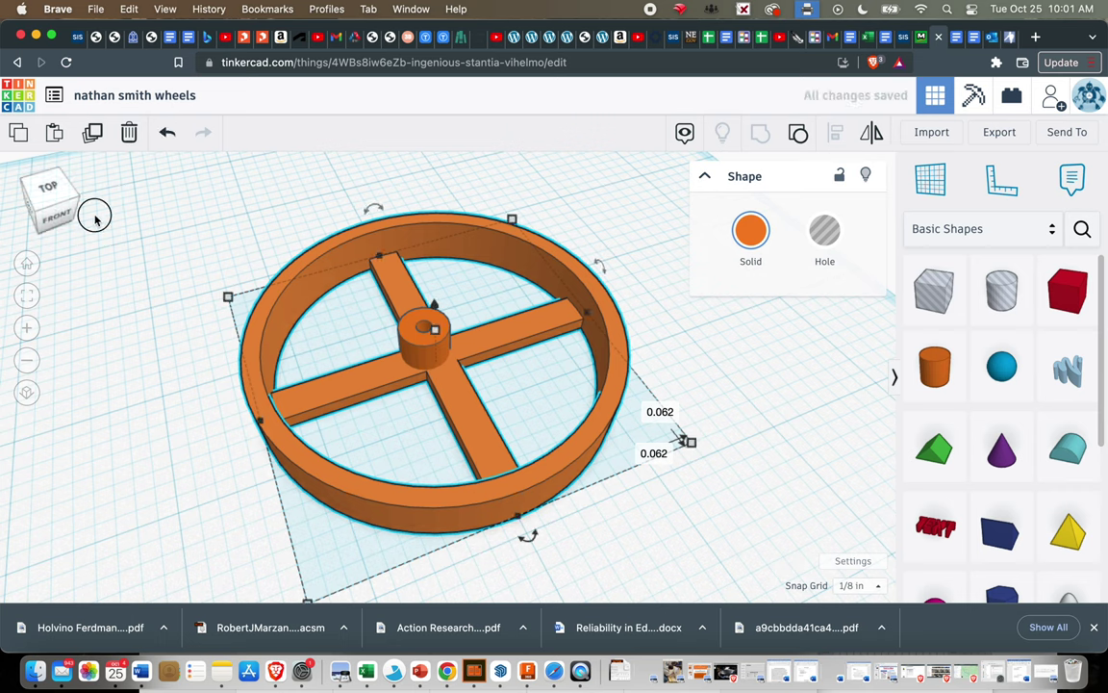
{"action": "left_click_drag", "start_coordinate": [121, 198], "coordinate": [671, 556]}
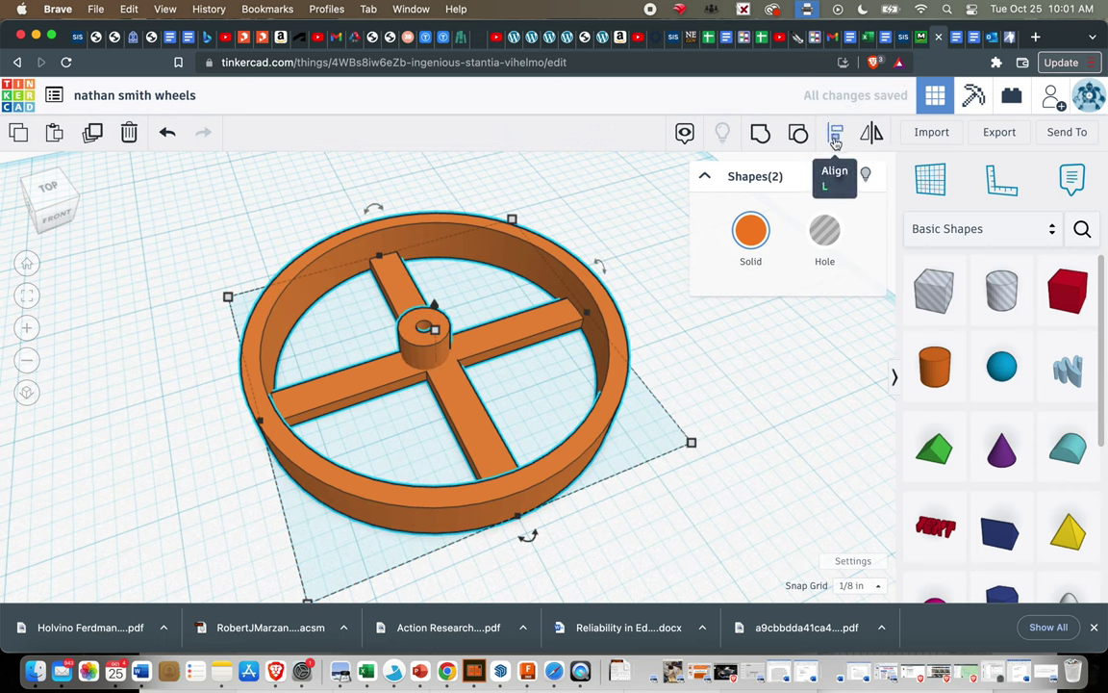
{"action": "left_click", "coordinate": [834, 133]}
{"action": "left_click", "coordinate": [529, 536]}
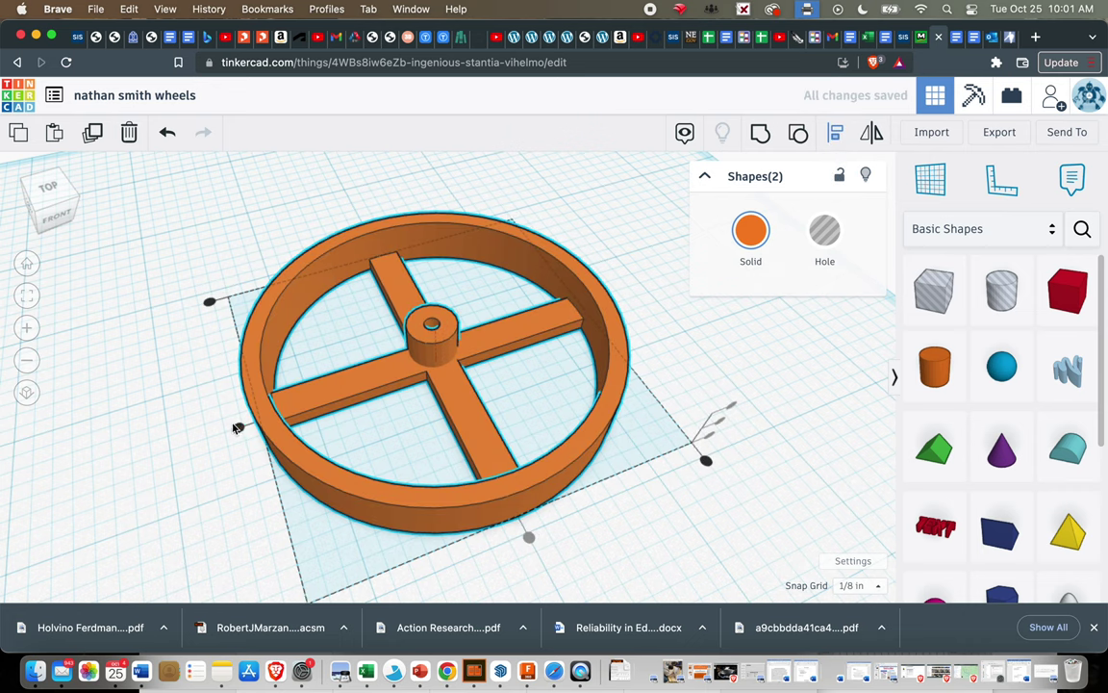
{"action": "left_click", "coordinate": [238, 430]}
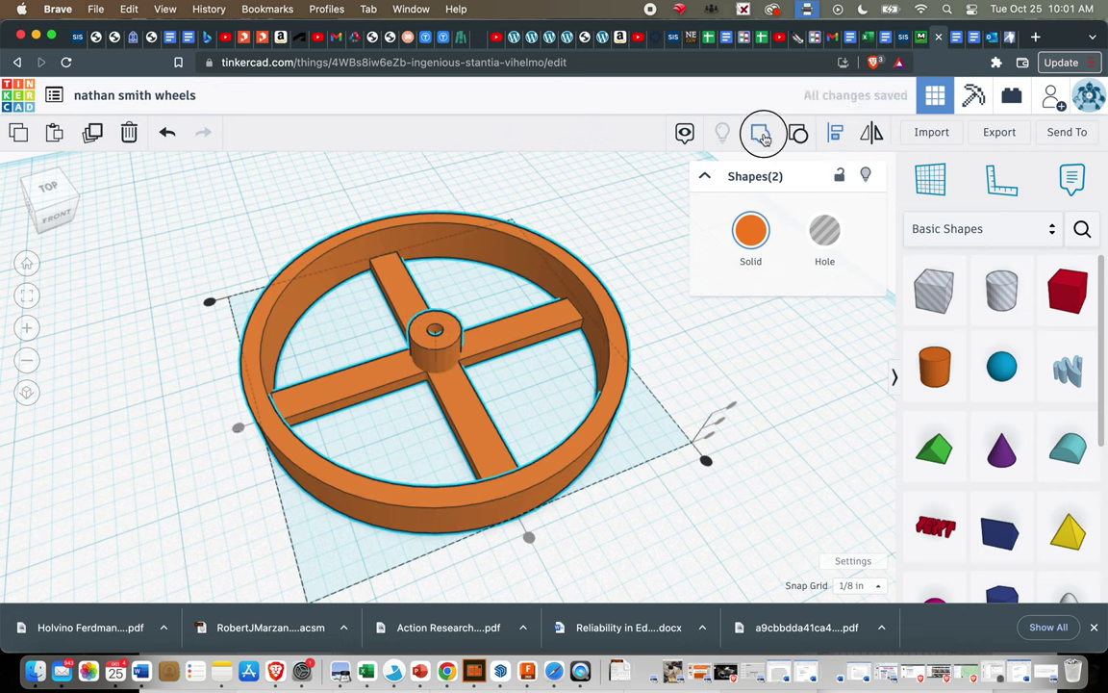
{"action": "left_click", "coordinate": [760, 134]}
- Move the wheel toward the back-left and check its 2¾ by 2¾ in size
{"action": "left_click", "coordinate": [779, 484]}
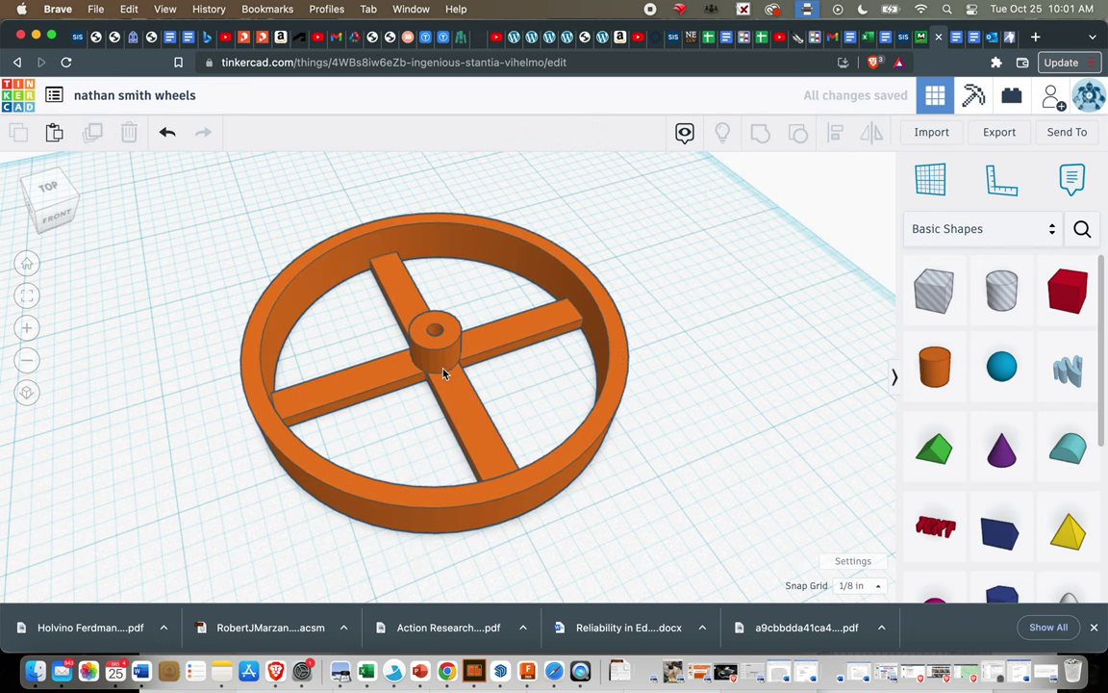
{"action": "left_click_drag", "start_coordinate": [448, 329], "coordinate": [414, 274]}
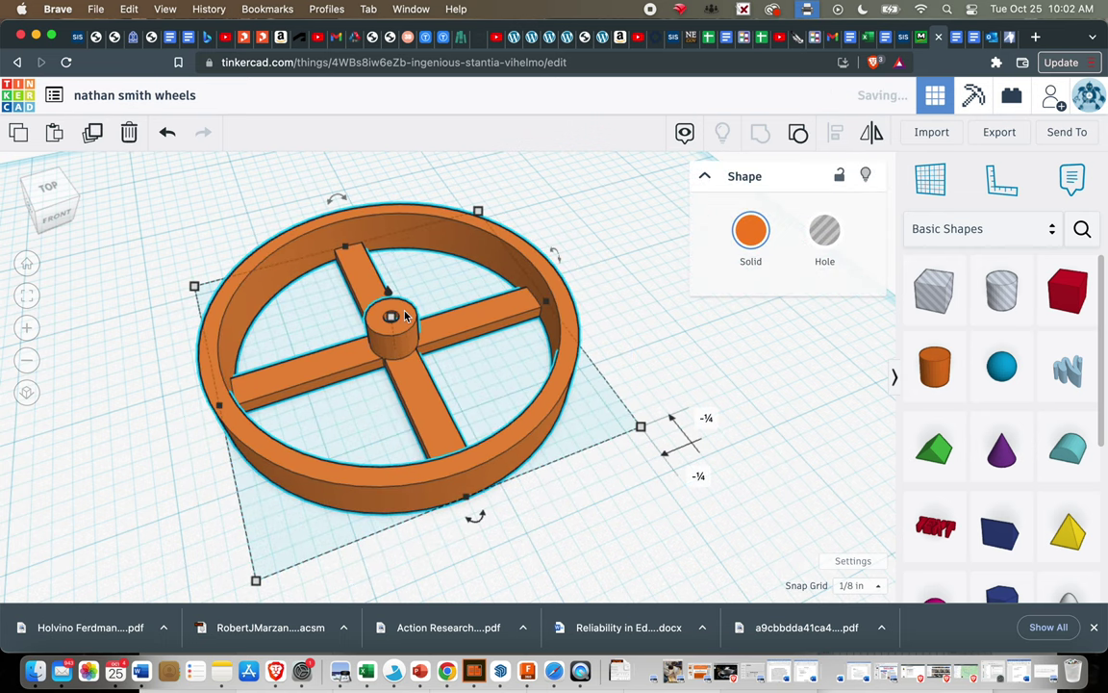
{"action": "scroll", "coordinate": [660, 427], "scroll_direction": "up", "scroll_amount": 10}
{"action": "scroll", "coordinate": [660, 427], "scroll_direction": "down", "scroll_amount": 10}
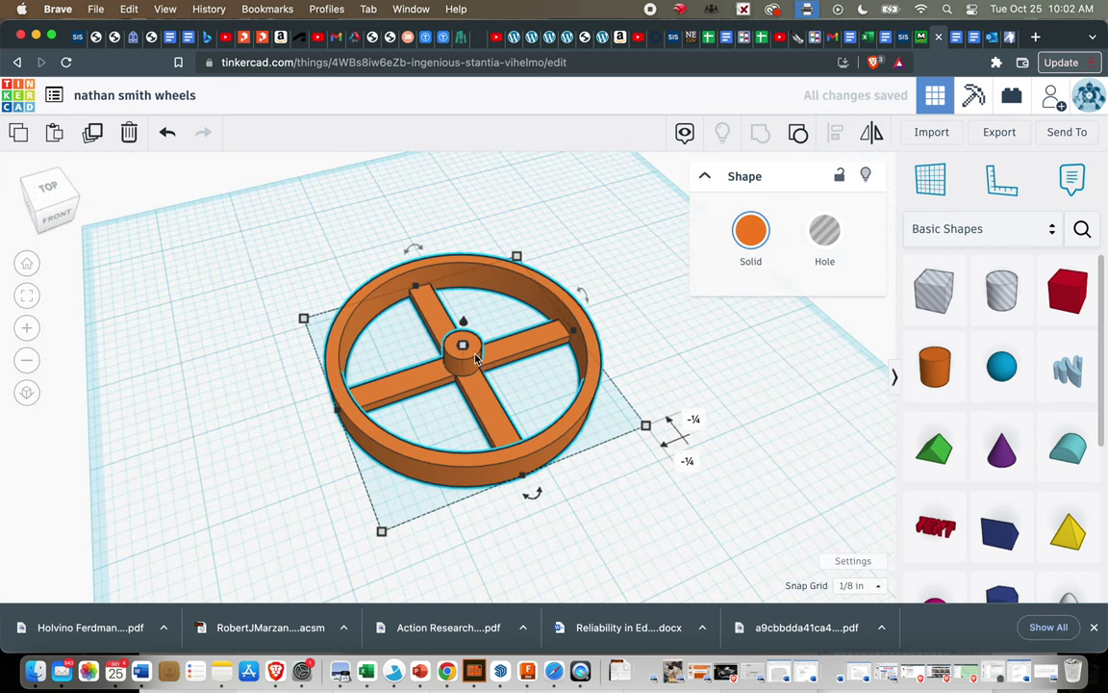
{"action": "left_click", "coordinate": [381, 530]}
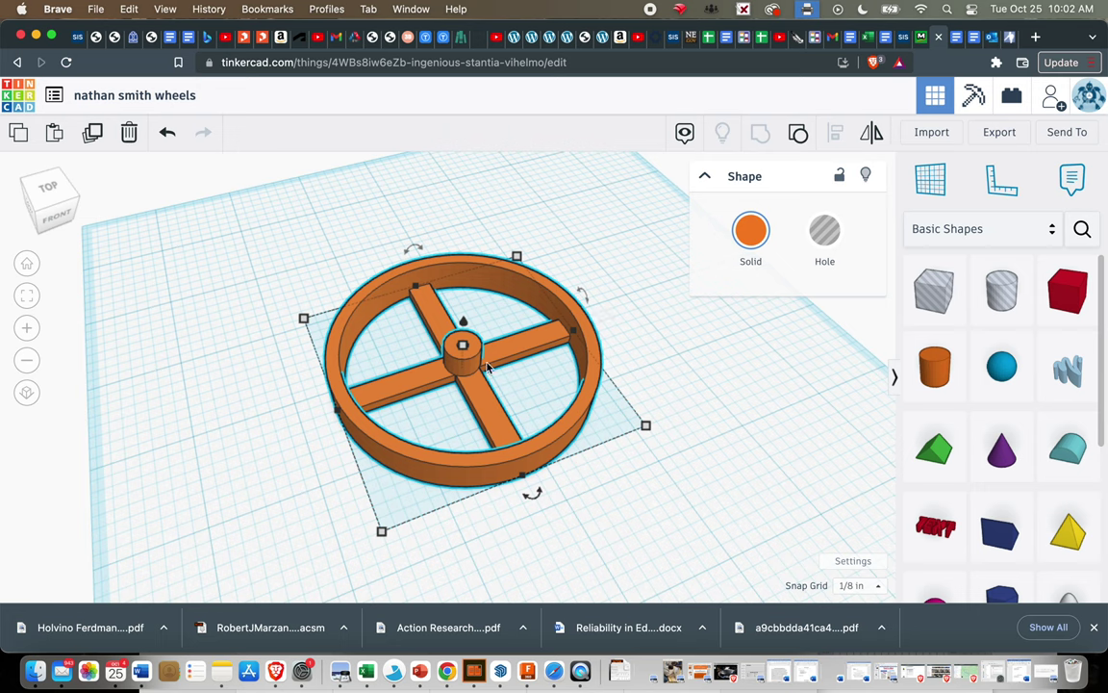
{"action": "left_click_drag", "start_coordinate": [487, 366], "coordinate": [311, 327]}
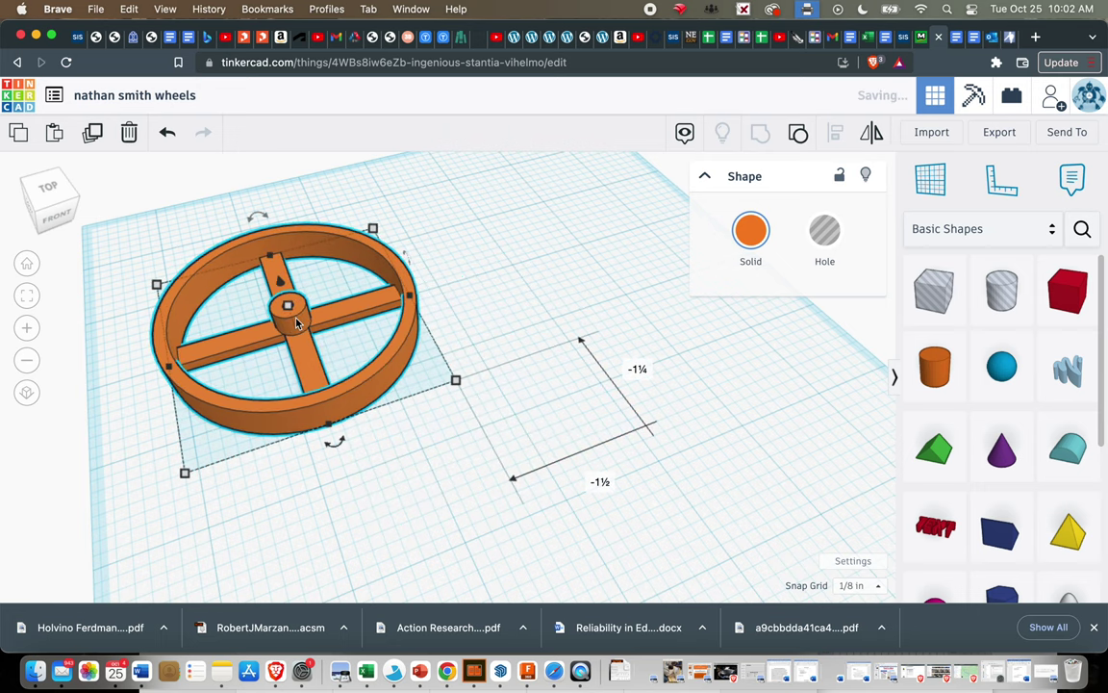
{"action": "left_click", "coordinate": [776, 461]}
{"action": "scroll", "coordinate": [1002, 481], "scroll_direction": "down", "scroll_amount": 5}
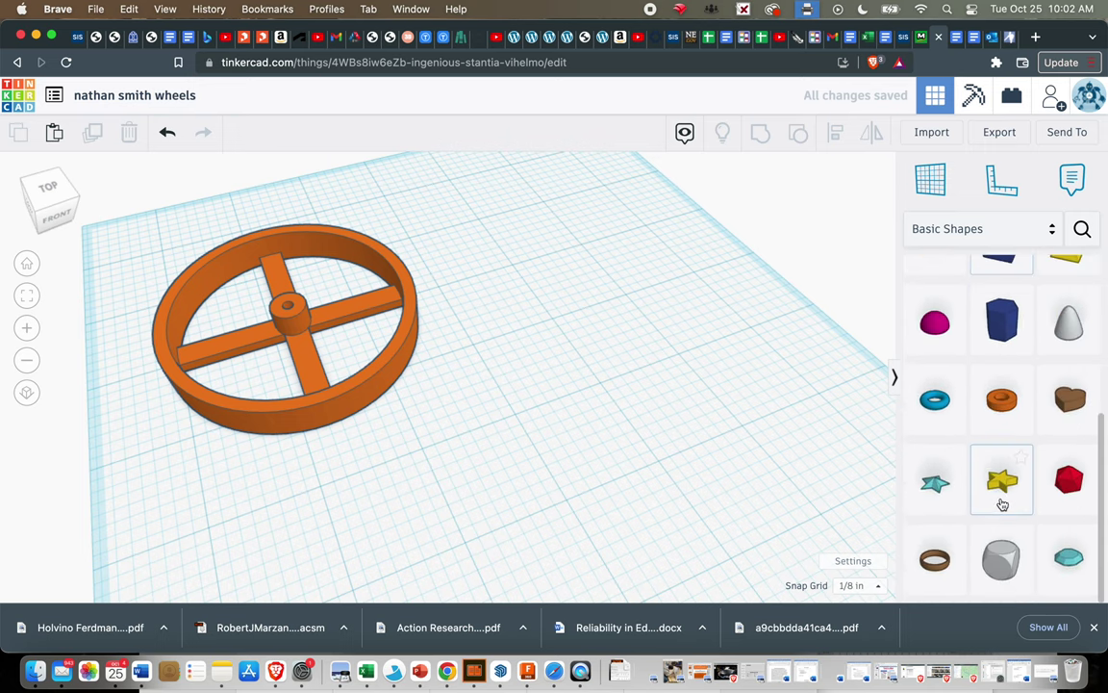
{"action": "left_click_drag", "start_coordinate": [1001, 400], "coordinate": [581, 362]}
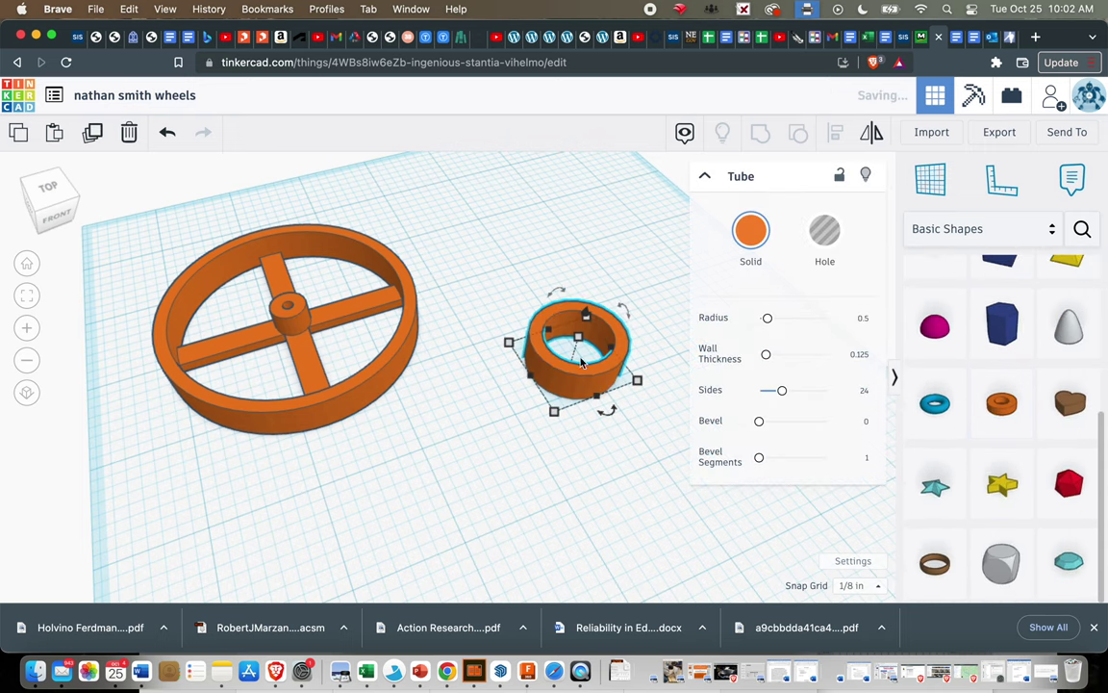
{"action": "left_click", "coordinate": [860, 319]}
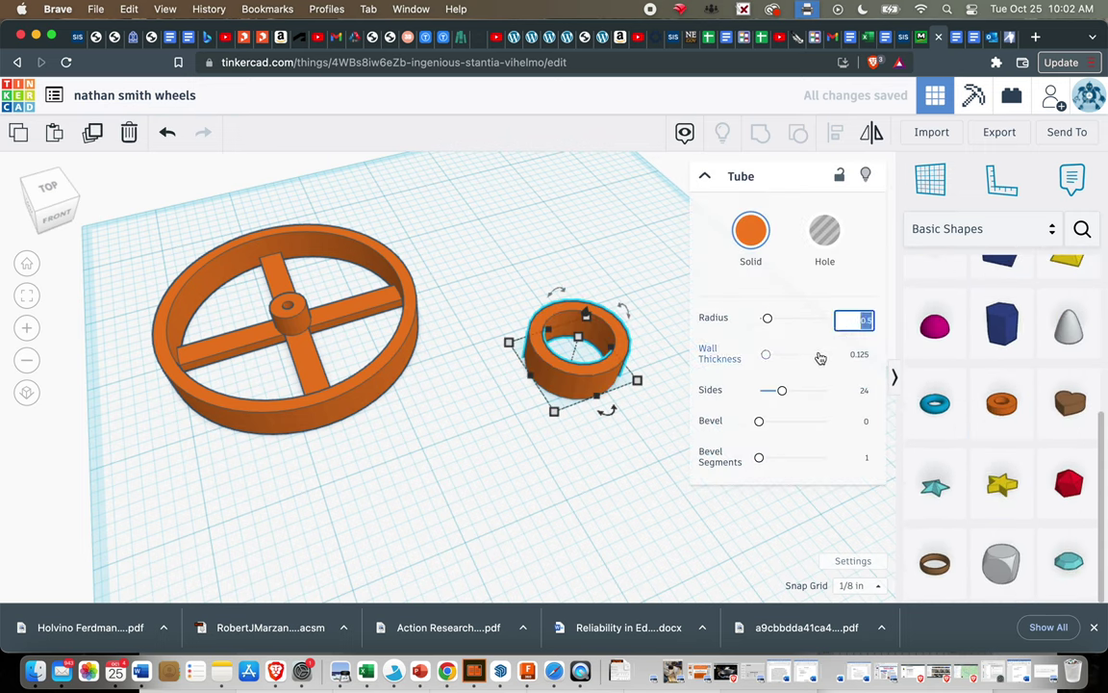
{"action": "left_click", "coordinate": [555, 412]}
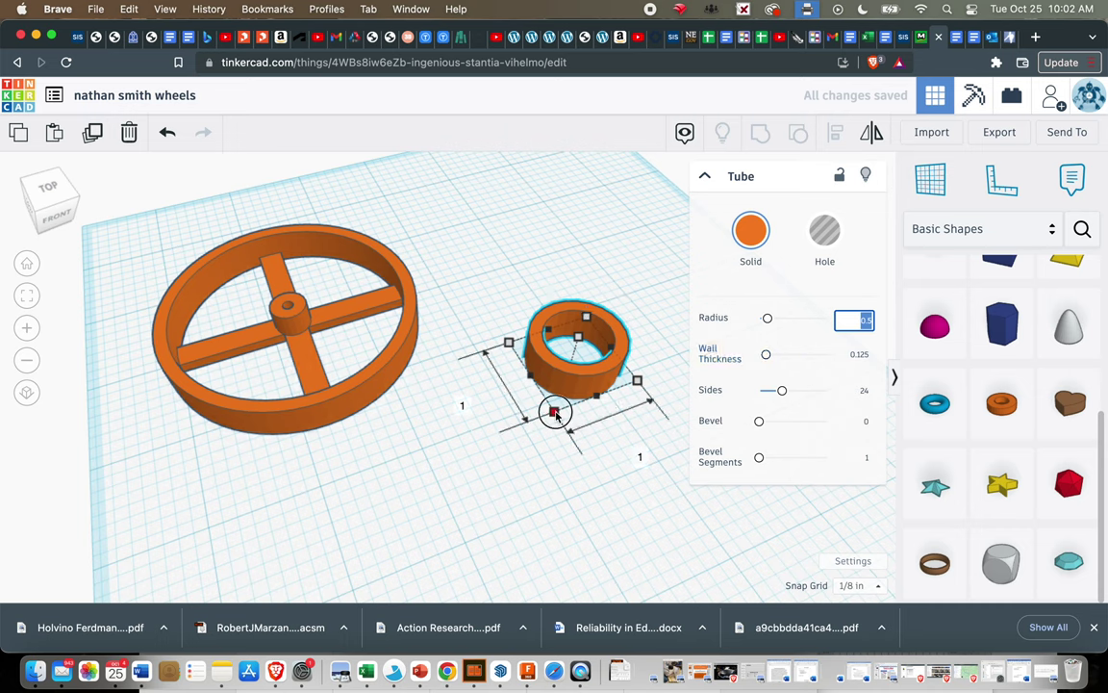
{"action": "left_click", "coordinate": [460, 402]}
{"action": "type", "text": "1"}
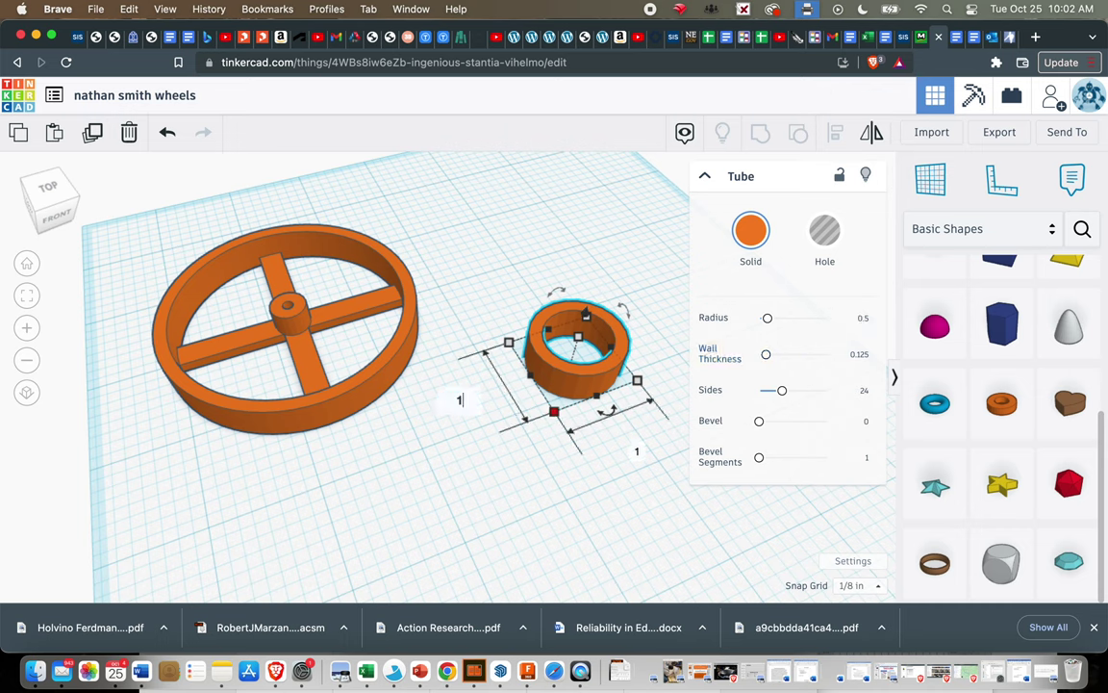
{"action": "type", "text": ".5"}
{"action": "key", "text": "Tab"}
{"action": "type", "text": "1.5"}
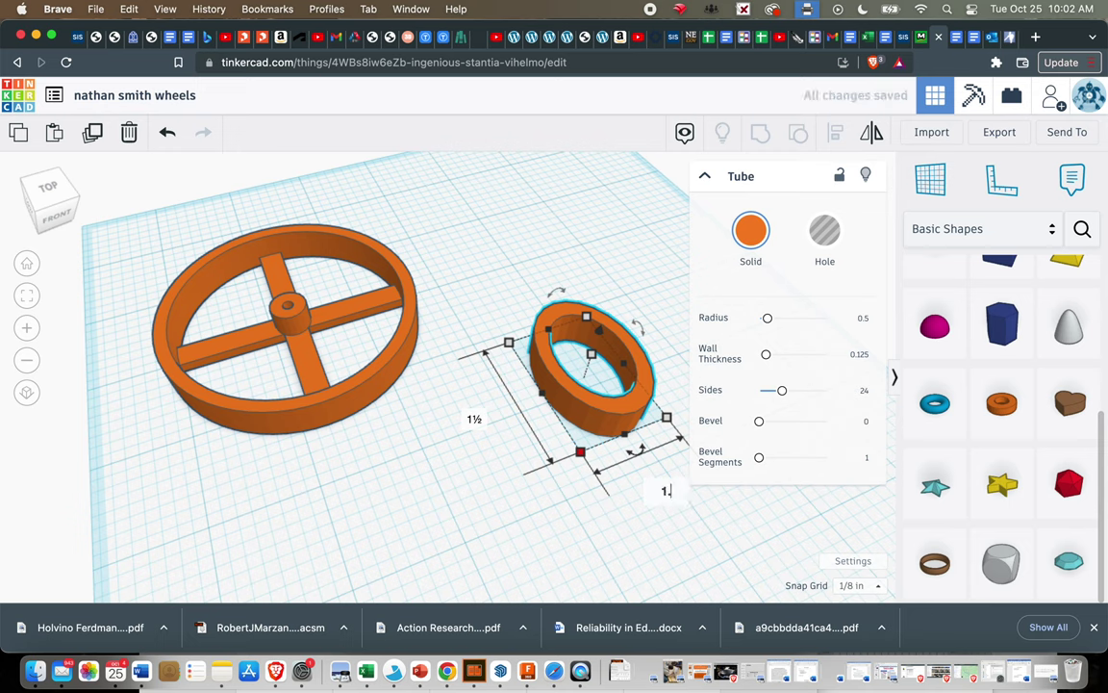
{"action": "key", "text": "Return"}
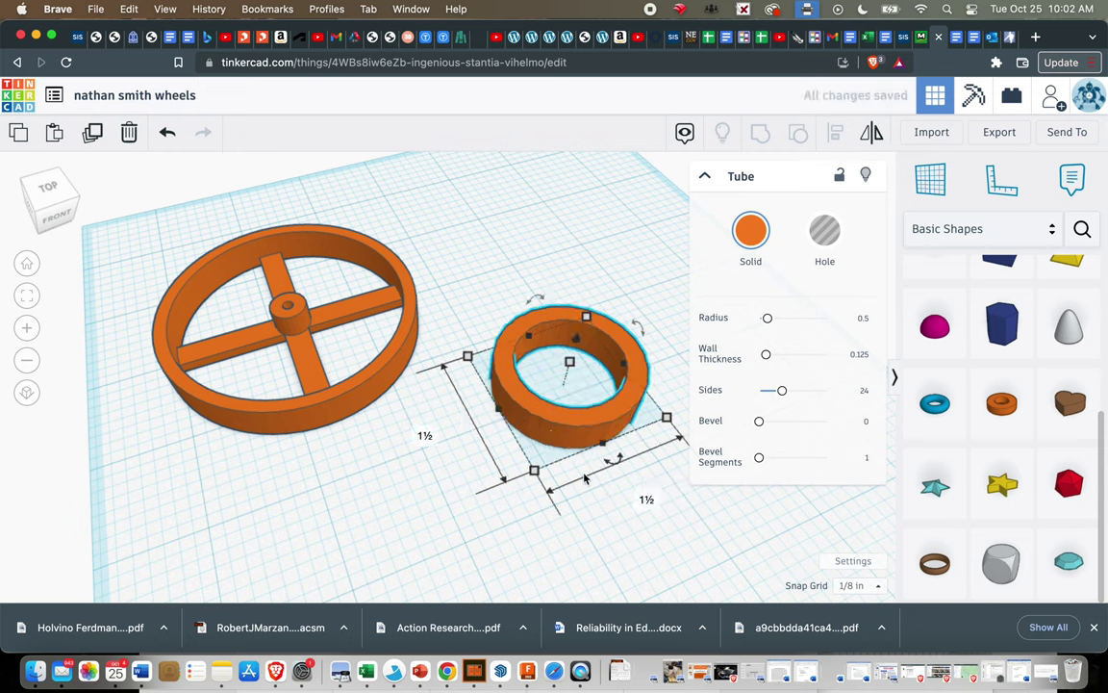
{"action": "left_click", "coordinate": [424, 436]}
{"action": "type", "text": "2"}
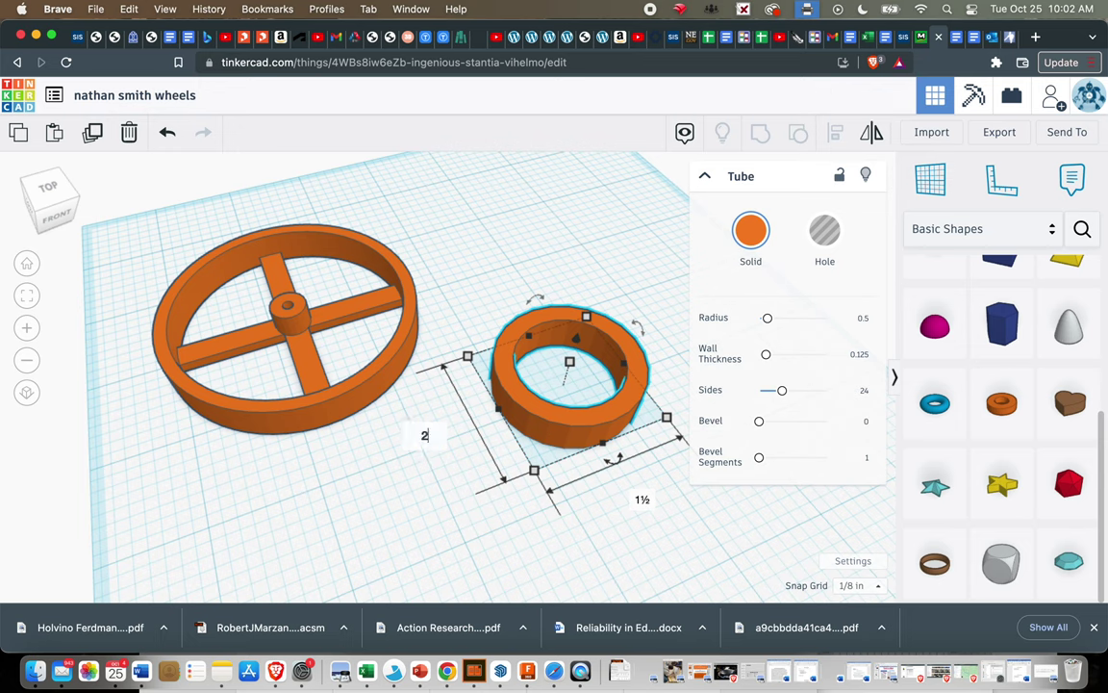
{"action": "key", "text": "Tab"}
{"action": "type", "text": "2"}
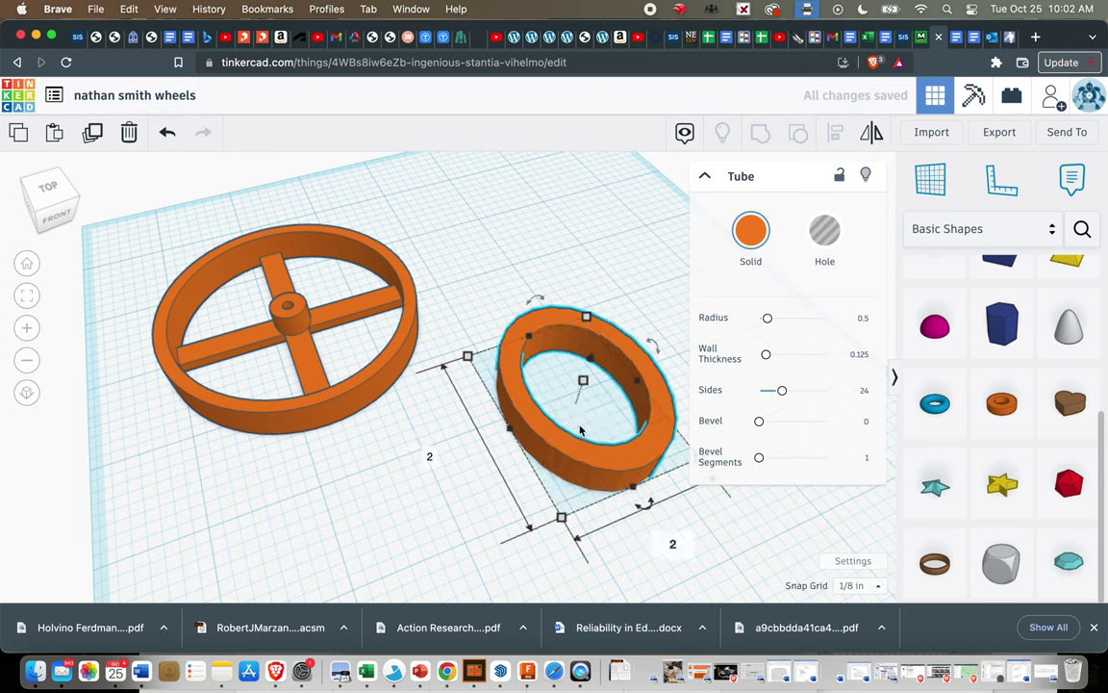
{"action": "key", "text": "Tab"}
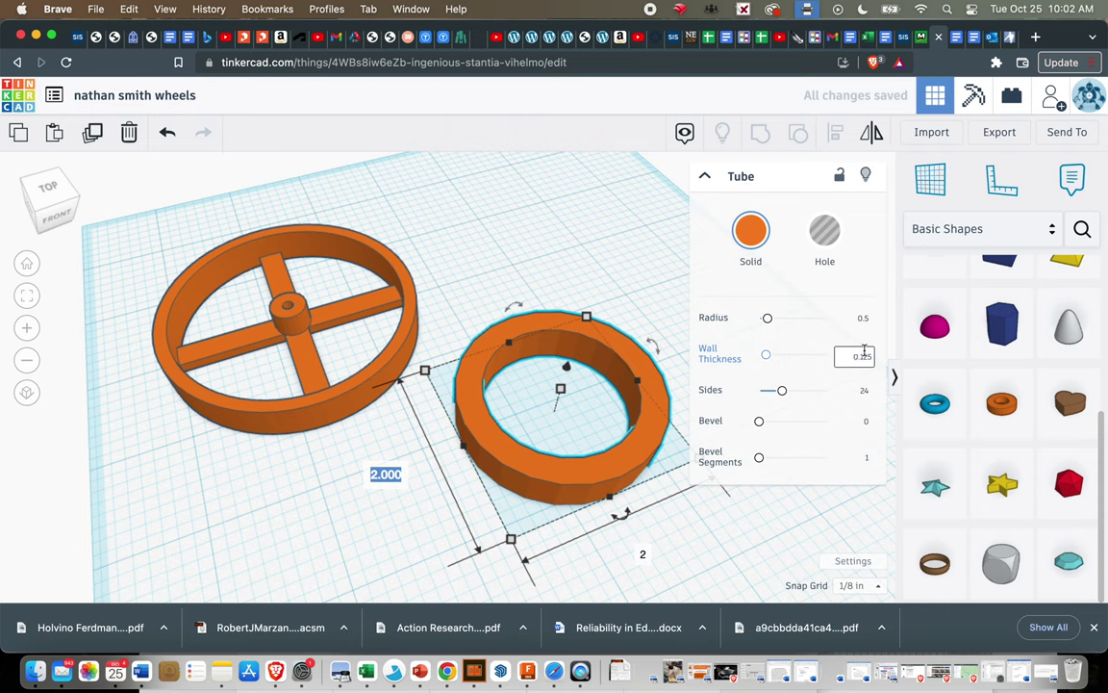
{"action": "left_click", "coordinate": [768, 357]}
{"action": "mouse_move", "coordinate": [769, 358]}
{"action": "left_mouse_down"}
{"action": "mouse_move", "coordinate": [787, 354]}
{"action": "mouse_move", "coordinate": [764, 356]}
{"action": "left_mouse_up"}
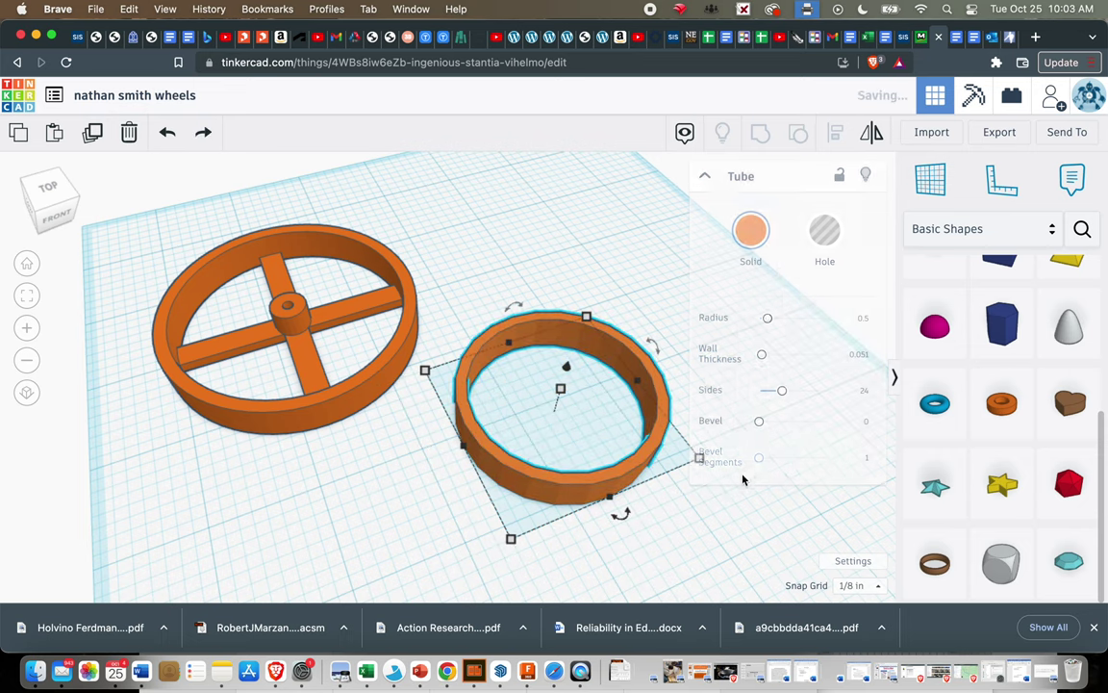
- Replace the test tube with a new tube of radius 1 and 64 sides
{"action": "key", "text": "BackSpace"}
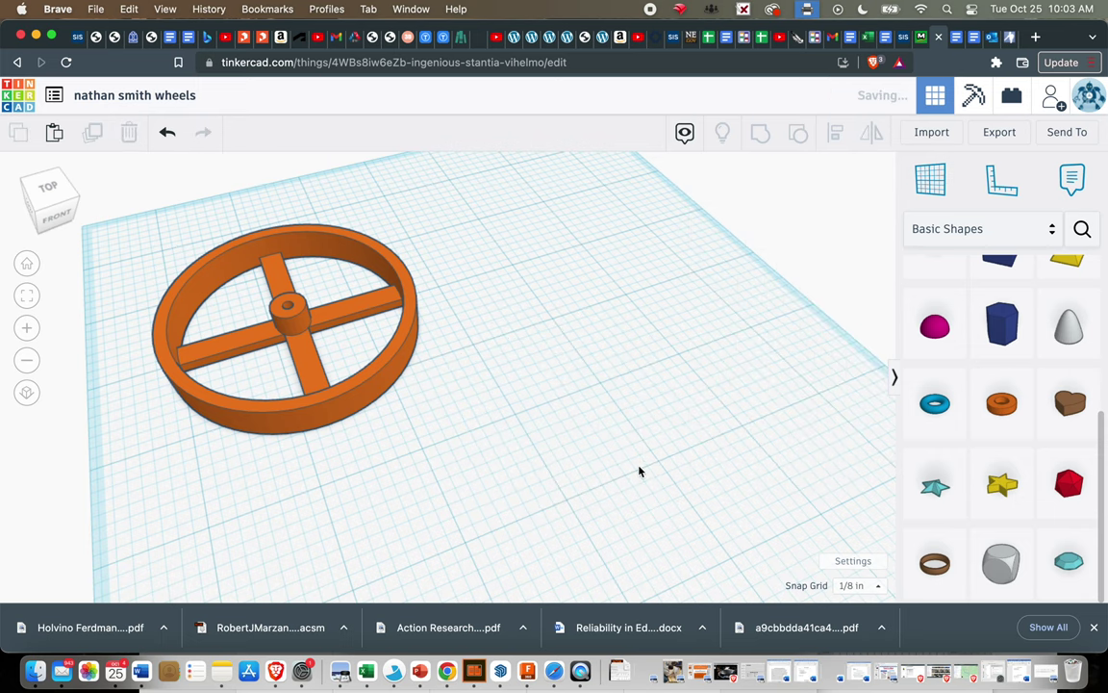
{"action": "left_click_drag", "start_coordinate": [1007, 403], "coordinate": [554, 404]}
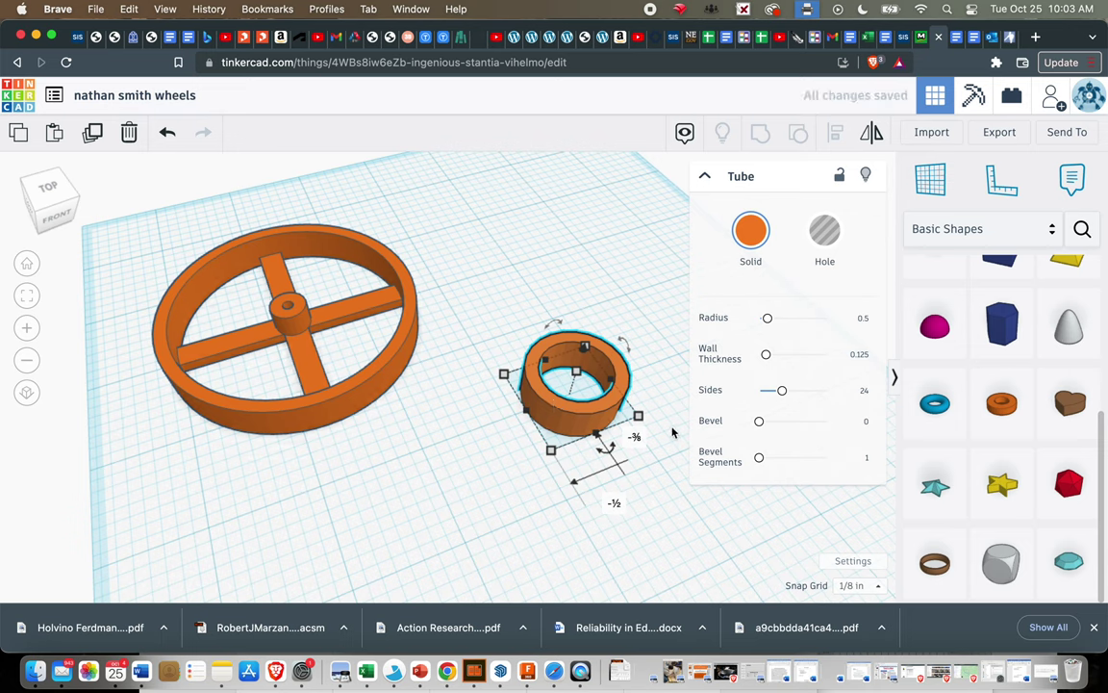
{"action": "left_click", "coordinate": [865, 320]}
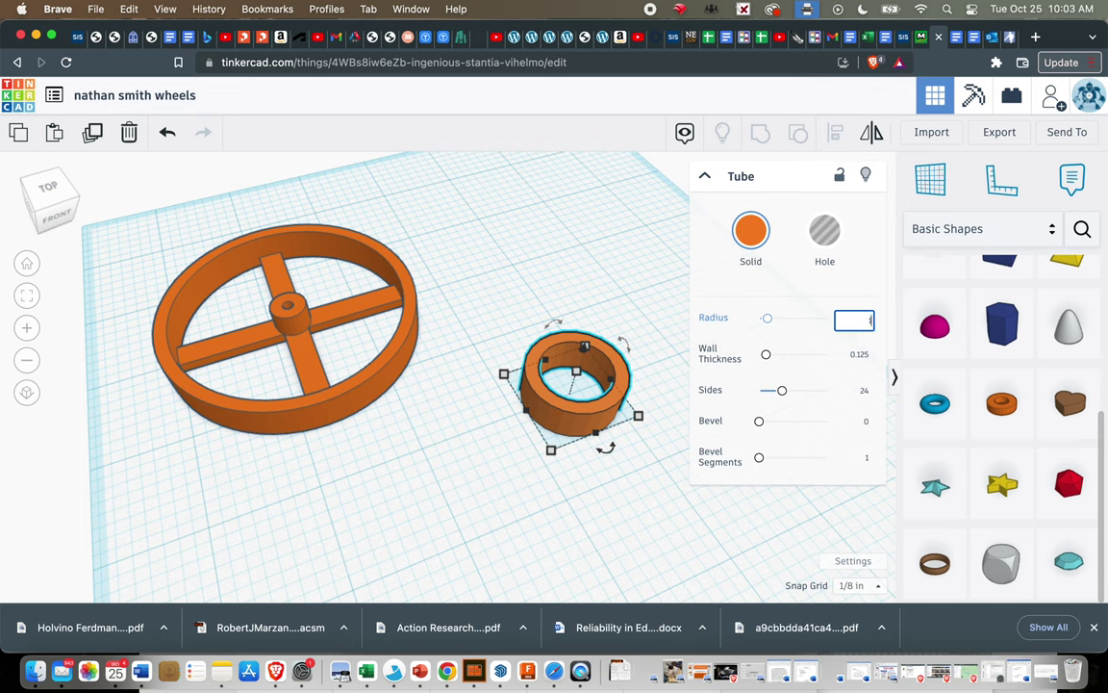
{"action": "type", "text": "1"}
{"action": "key", "text": "Return"}
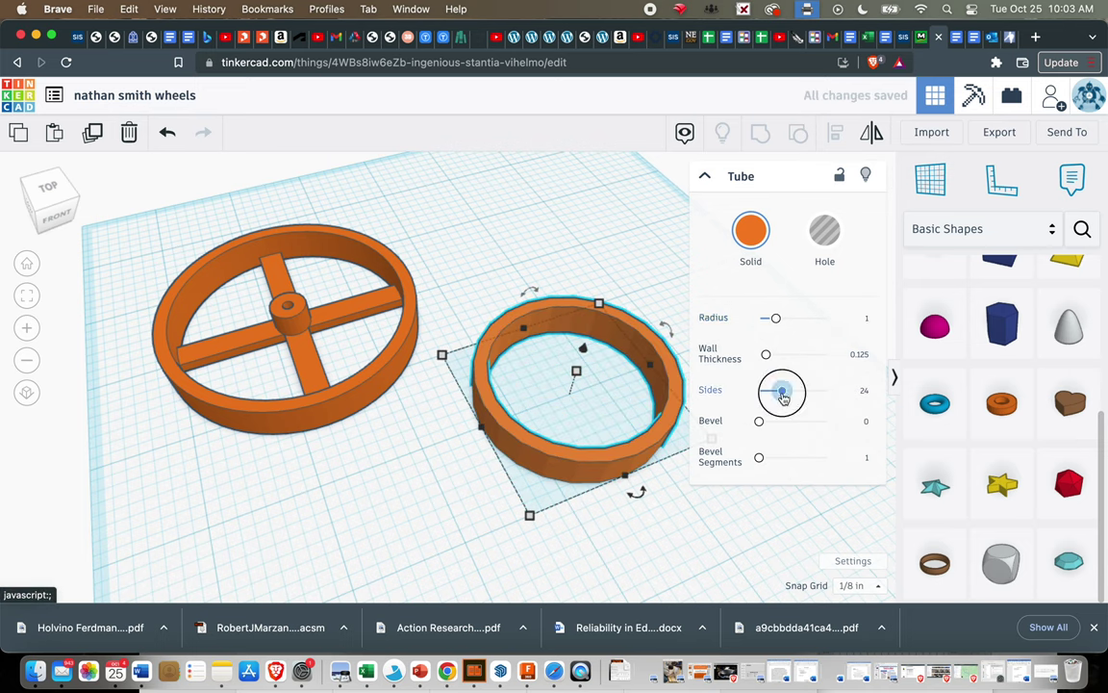
{"action": "left_click_drag", "start_coordinate": [783, 397], "coordinate": [827, 392]}
- Change the tube's height from 0.394 to 0.25 in
{"action": "right_click_drag", "start_coordinate": [477, 490], "coordinate": [507, 489]}
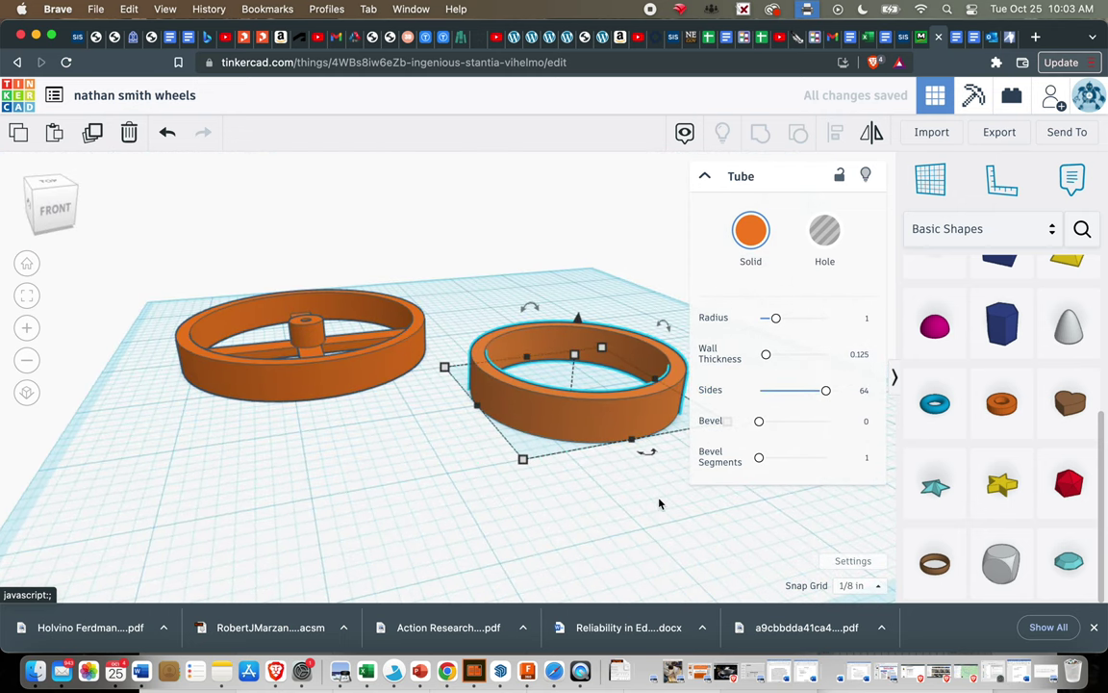
{"action": "left_click", "coordinate": [708, 175]}
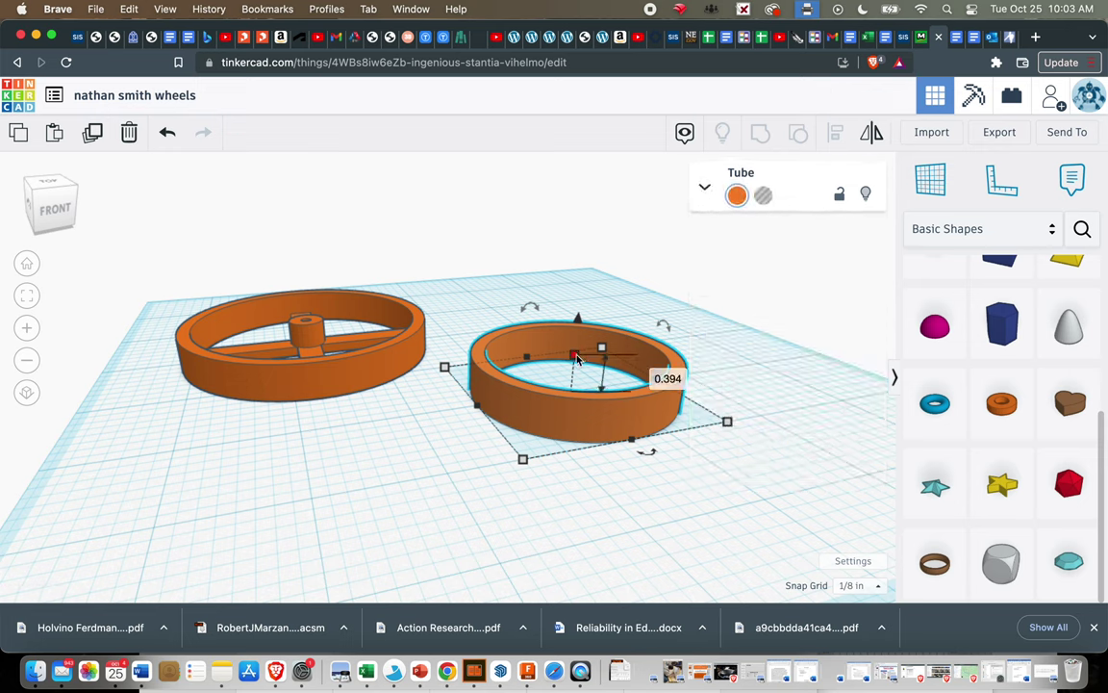
{"action": "left_click", "coordinate": [658, 378]}
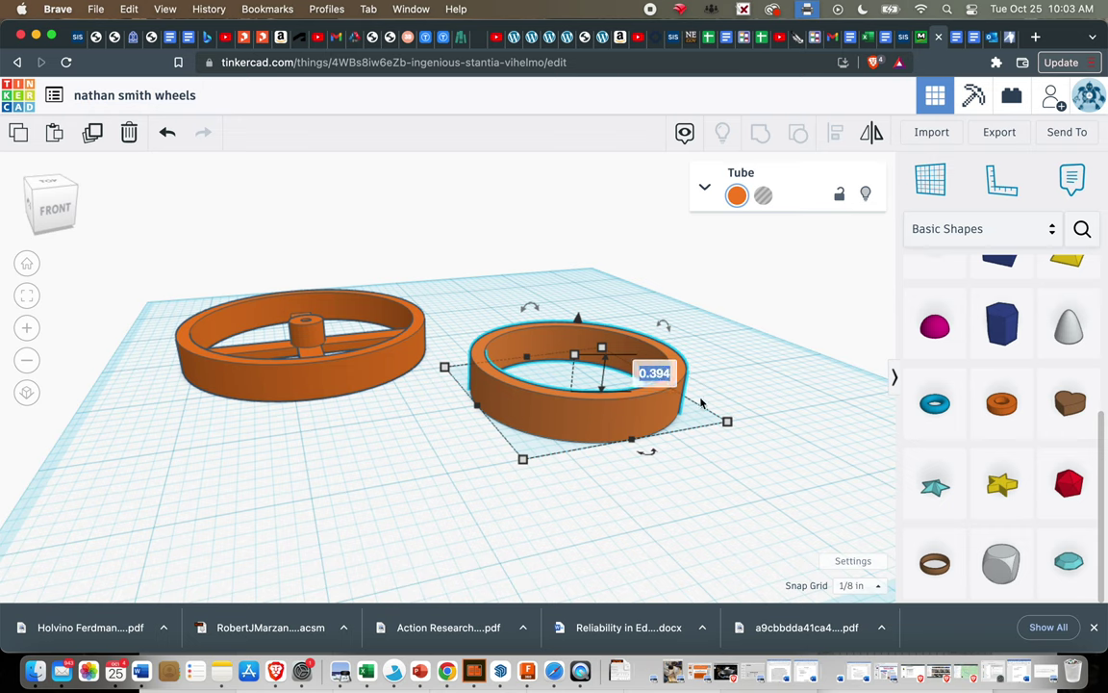
{"action": "key", "text": "BackSpace"}
{"action": "type", "text": ".25"}
{"action": "key", "text": "Return"}
{"action": "right_click_drag", "start_coordinate": [678, 462], "coordinate": [754, 416]}
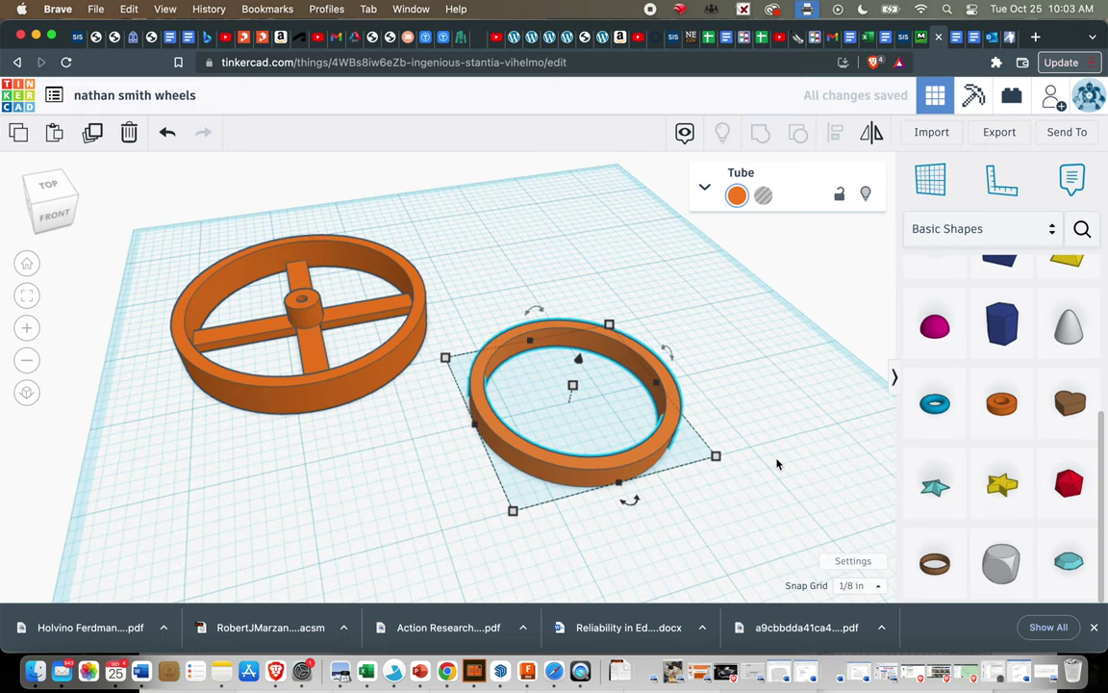
{"action": "left_click", "coordinate": [729, 445]}
{"action": "right_click_drag", "start_coordinate": [752, 396], "coordinate": [819, 432]}
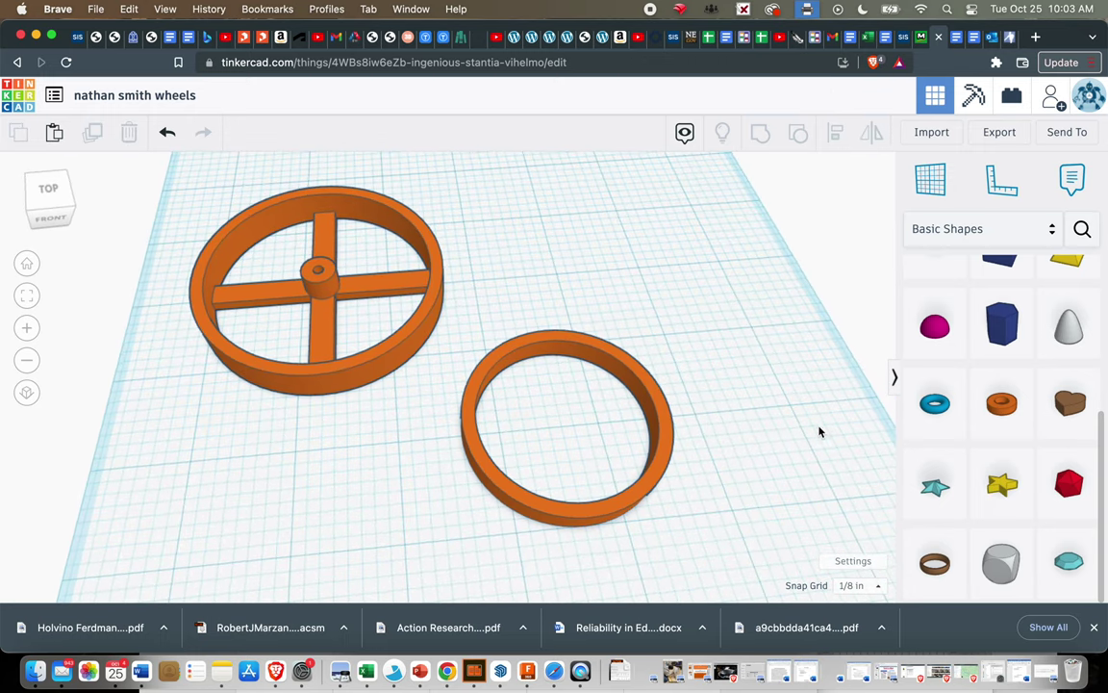
- Copy the spoked wheel, try shrinking the copy, then delete it
{"action": "left_click", "coordinate": [397, 361]}
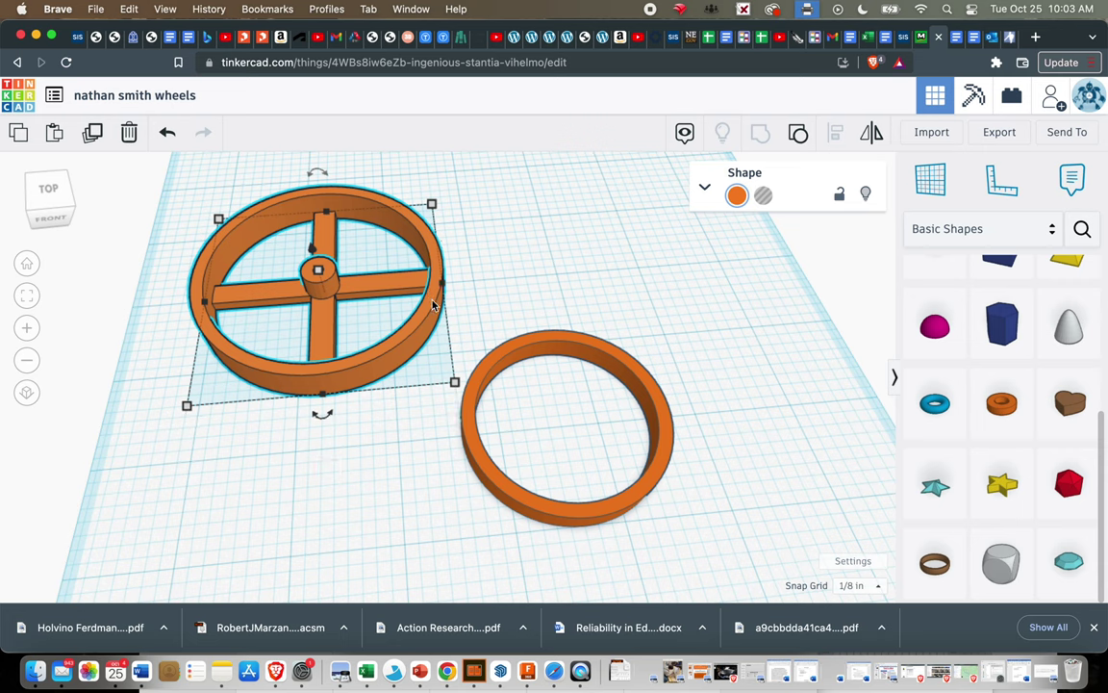
{"action": "key", "text": "ctrl+c"}
{"action": "key", "text": "ctrl+v"}
{"action": "left_click_drag", "start_coordinate": [513, 263], "coordinate": [688, 271]}
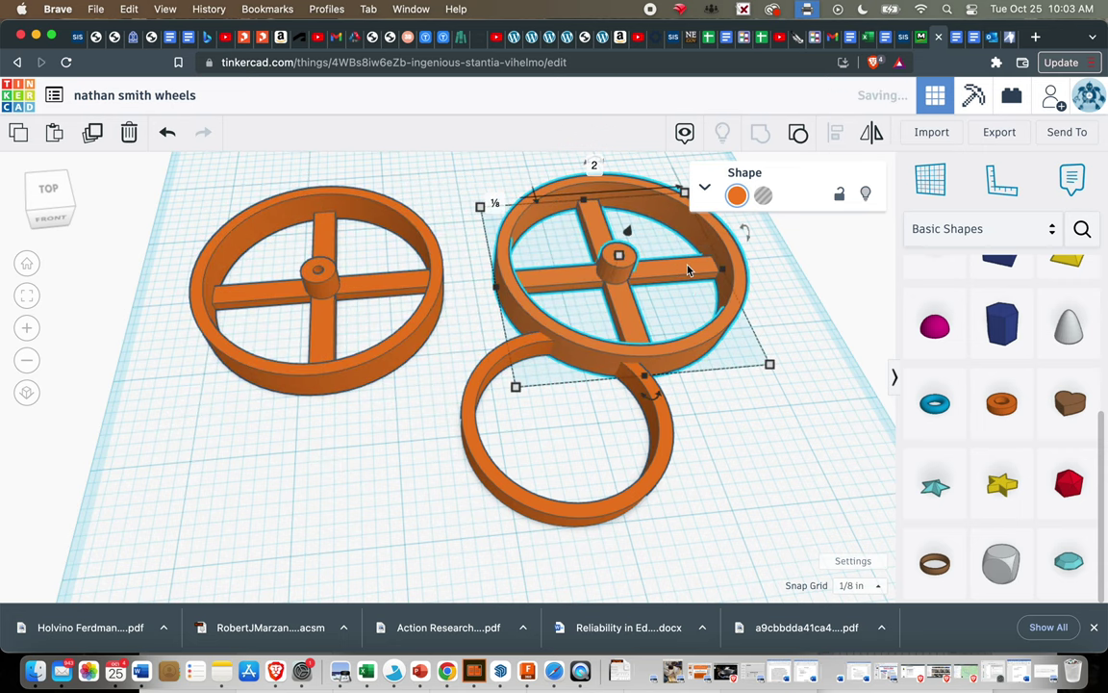
{"action": "left_click_drag", "start_coordinate": [770, 363], "coordinate": [671, 315]}
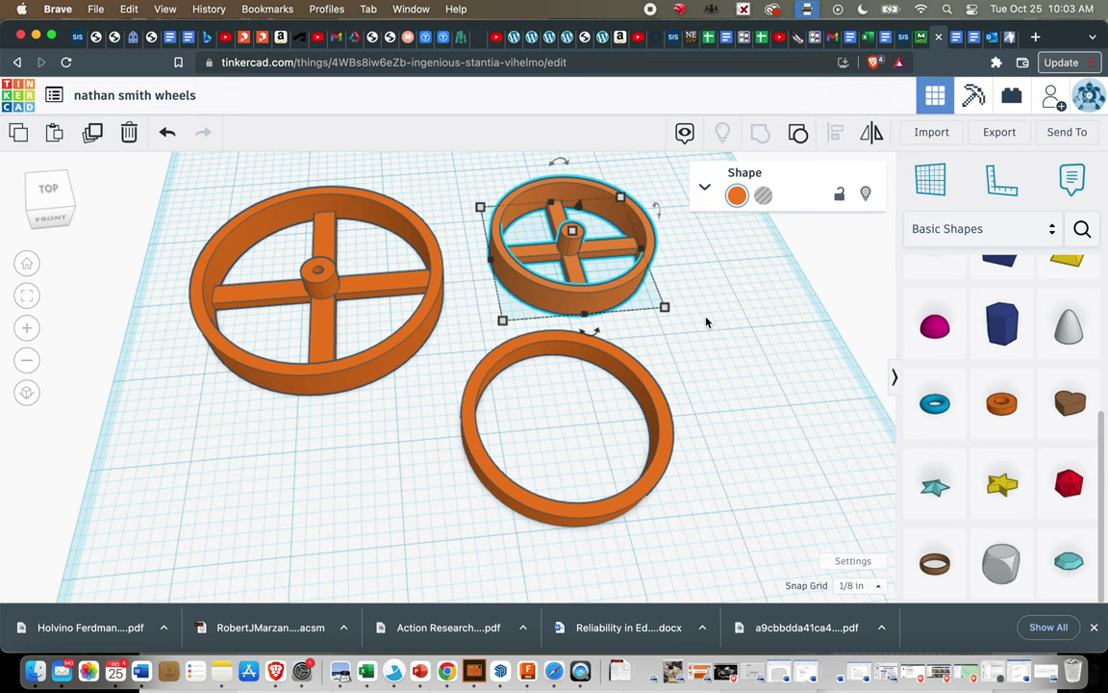
{"action": "key", "text": "Delete"}
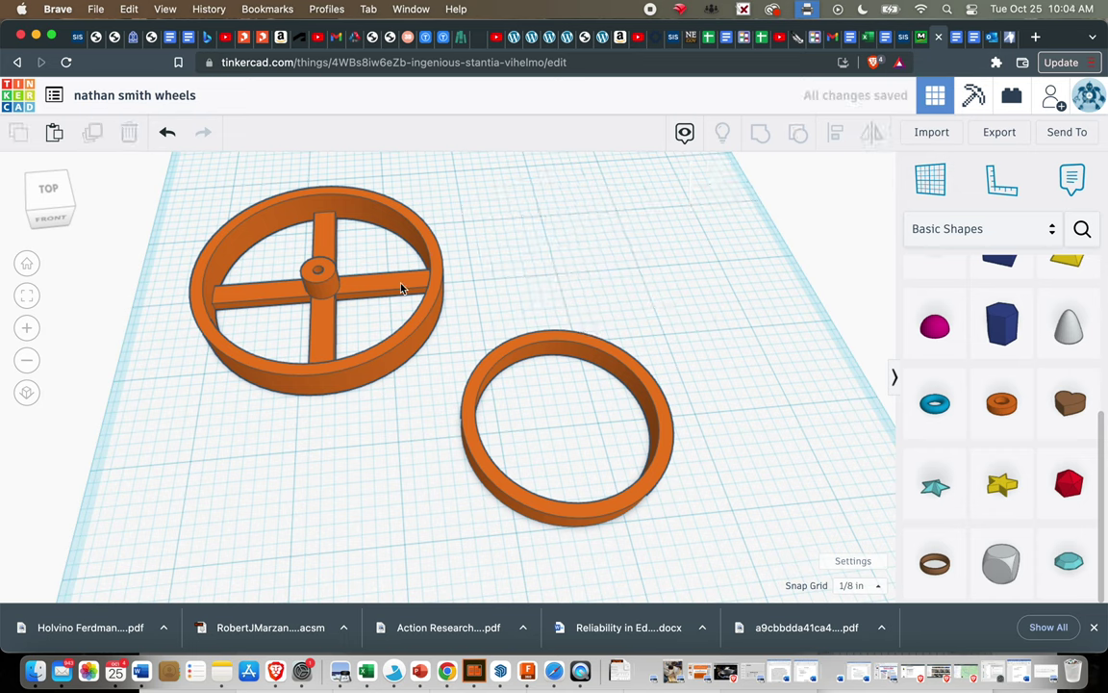
- Paste a full-size duplicate of the wheel to the right of the original
{"action": "left_click", "coordinate": [402, 288]}
{"action": "key", "text": "ctrl+c"}
{"action": "key", "text": "ctrl+v"}
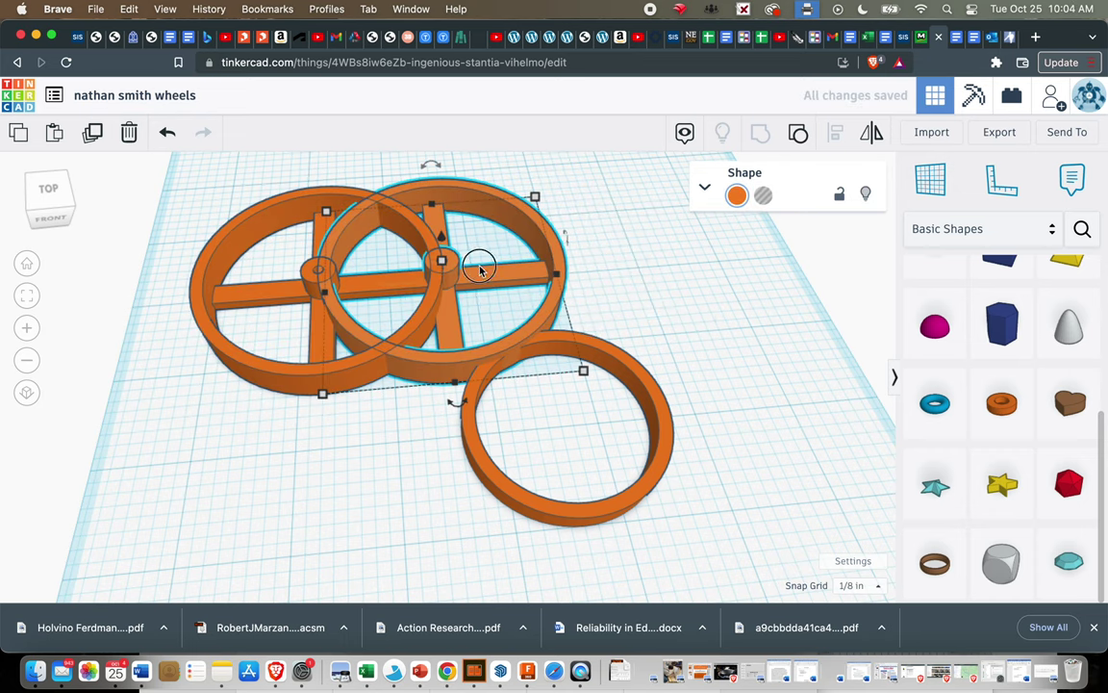
{"action": "left_click_drag", "start_coordinate": [489, 365], "coordinate": [661, 335]}
{"action": "left_click", "coordinate": [719, 464]}
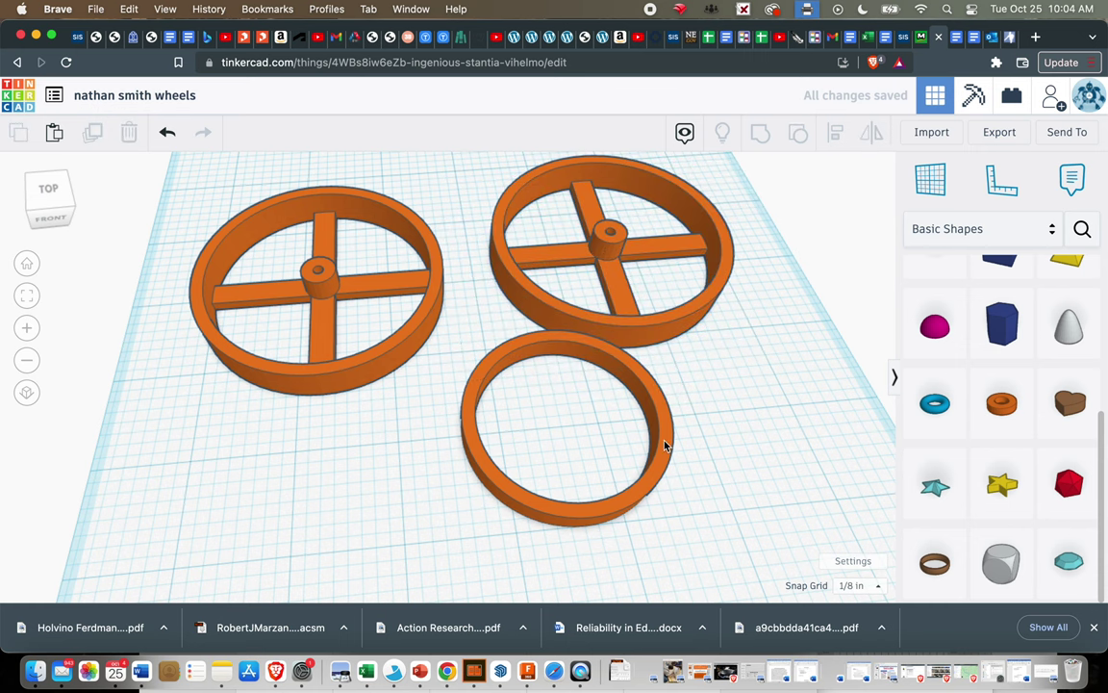
- Move the plain ring below the wheels and place the duplicate's hub at its centre
{"action": "left_click_drag", "start_coordinate": [662, 446], "coordinate": [668, 487]}
{"action": "left_click", "coordinate": [673, 323]}
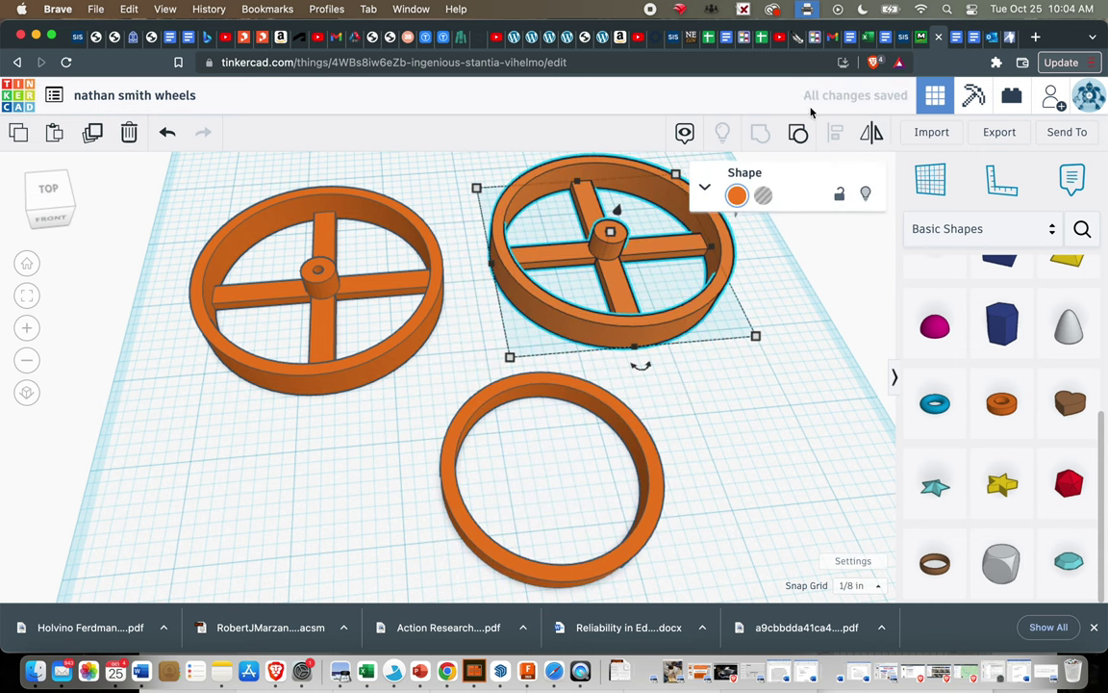
{"action": "left_click", "coordinate": [692, 248], "text": "shift"}
{"action": "left_click", "coordinate": [787, 419]}
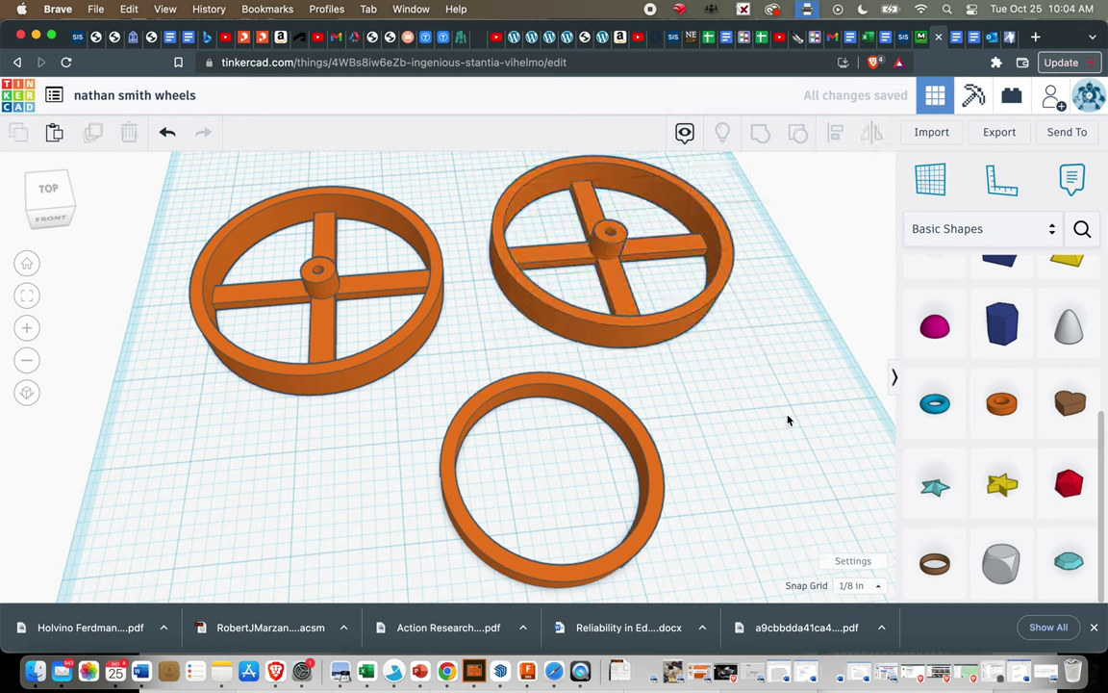
{"action": "left_click", "coordinate": [582, 224]}
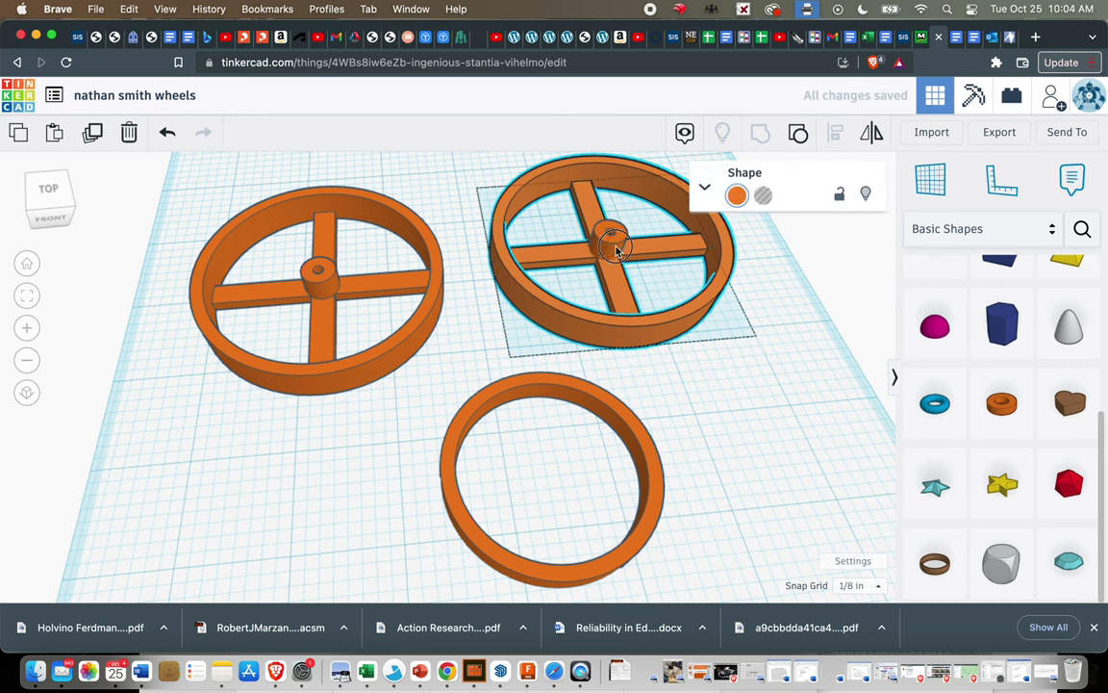
{"action": "left_click_drag", "start_coordinate": [609, 234], "coordinate": [564, 472]}
- Ungroup the duplicate wheel and delete its outer ring
{"action": "left_click", "coordinate": [584, 211]}
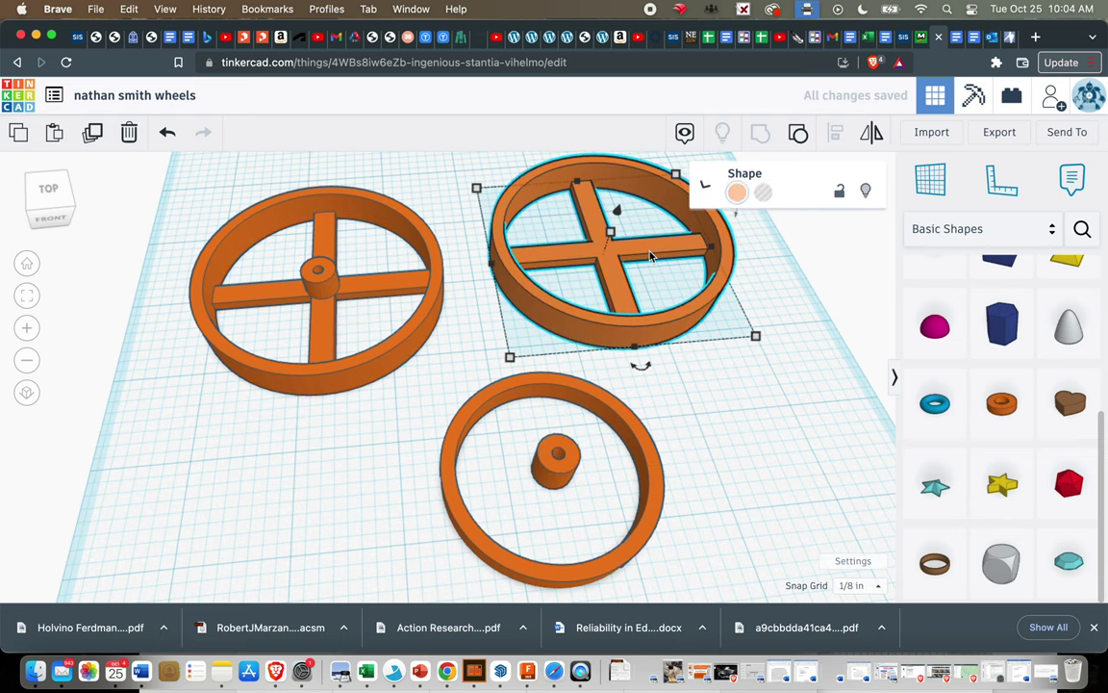
{"action": "left_click", "coordinate": [799, 135]}
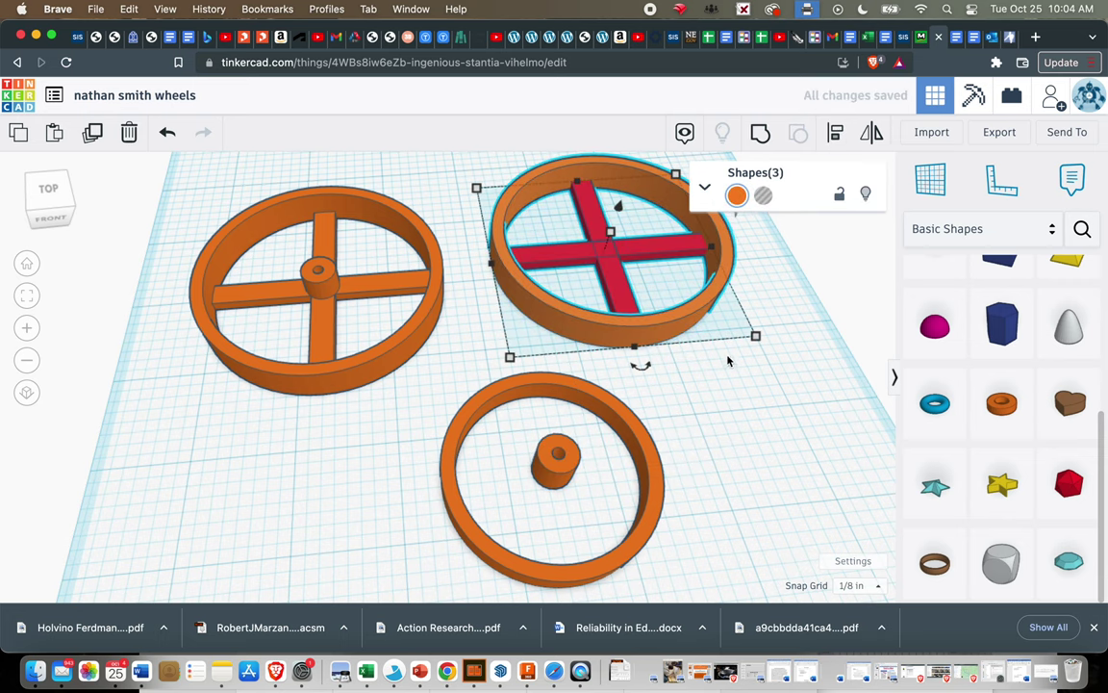
{"action": "left_click", "coordinate": [796, 273]}
{"action": "left_click", "coordinate": [722, 285]}
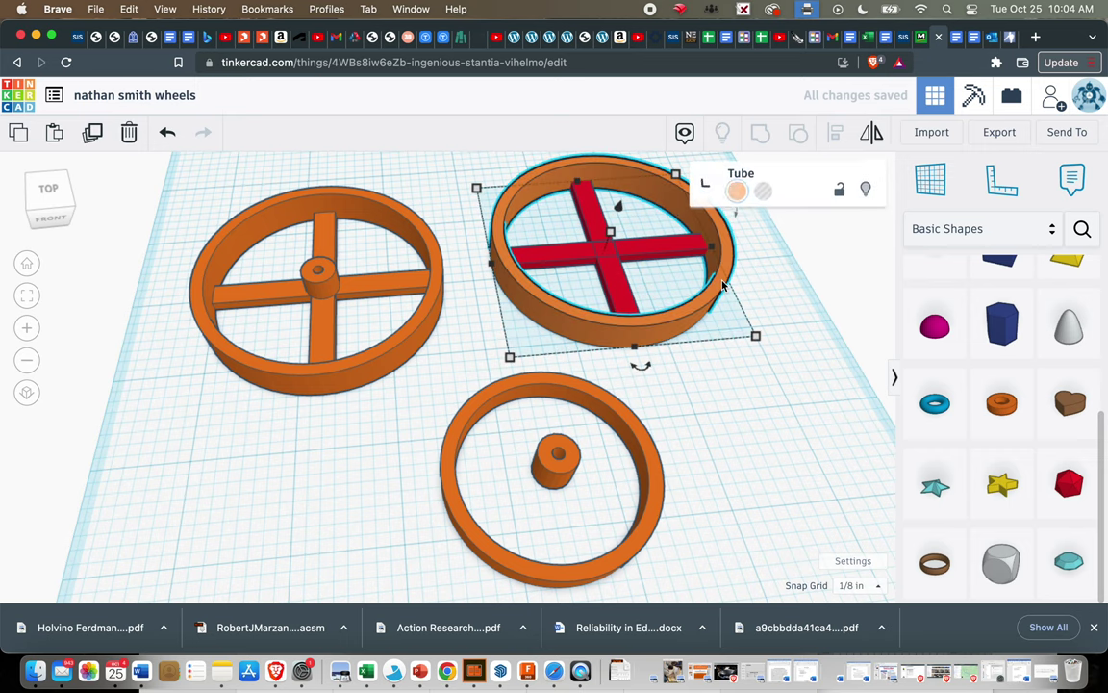
{"action": "key", "text": "Delete"}
- Select both red cross bars and move them onto the smaller ring
{"action": "left_click", "coordinate": [590, 229]}
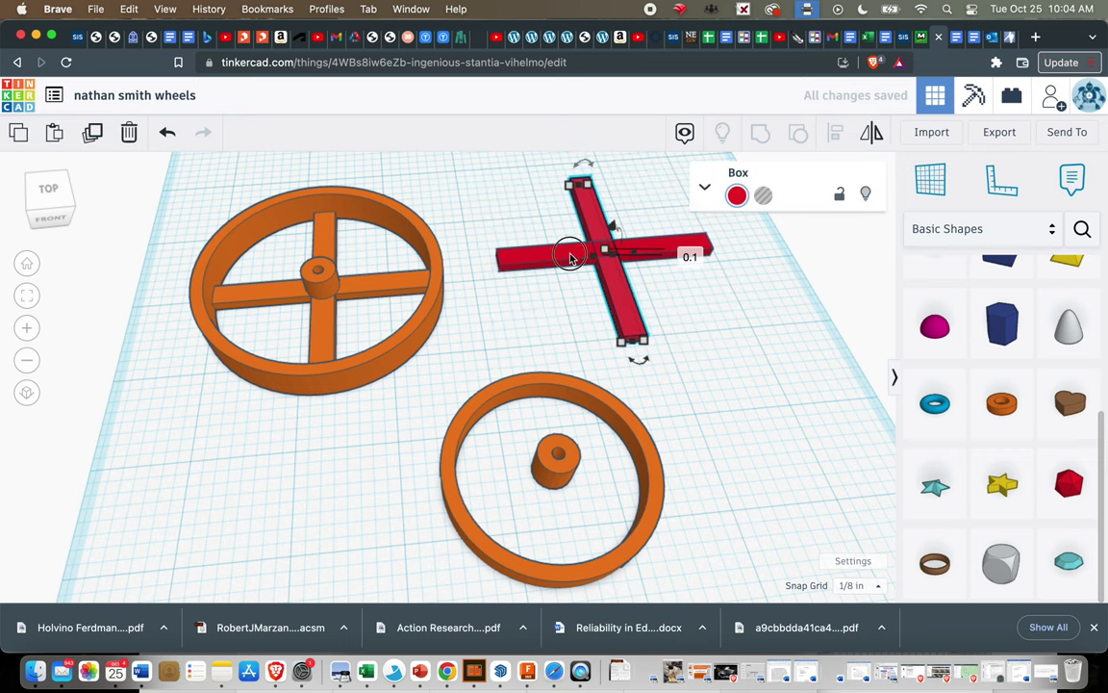
{"action": "left_click", "coordinate": [578, 255], "text": "shift"}
{"action": "left_click", "coordinate": [724, 356]}
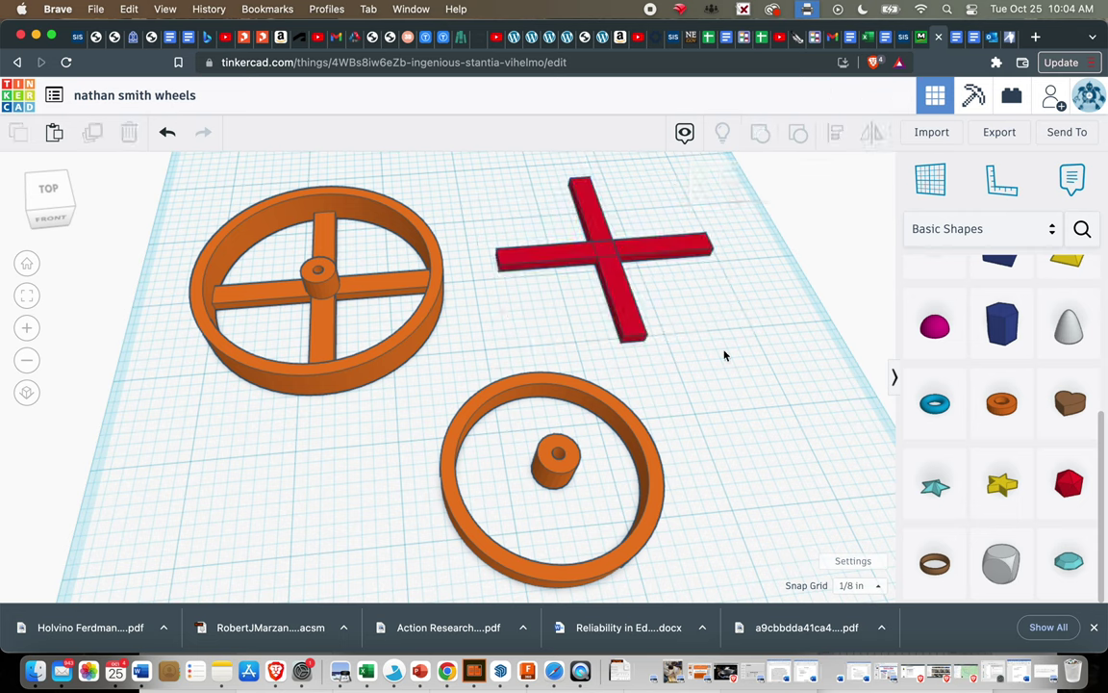
{"action": "left_click", "coordinate": [673, 251]}
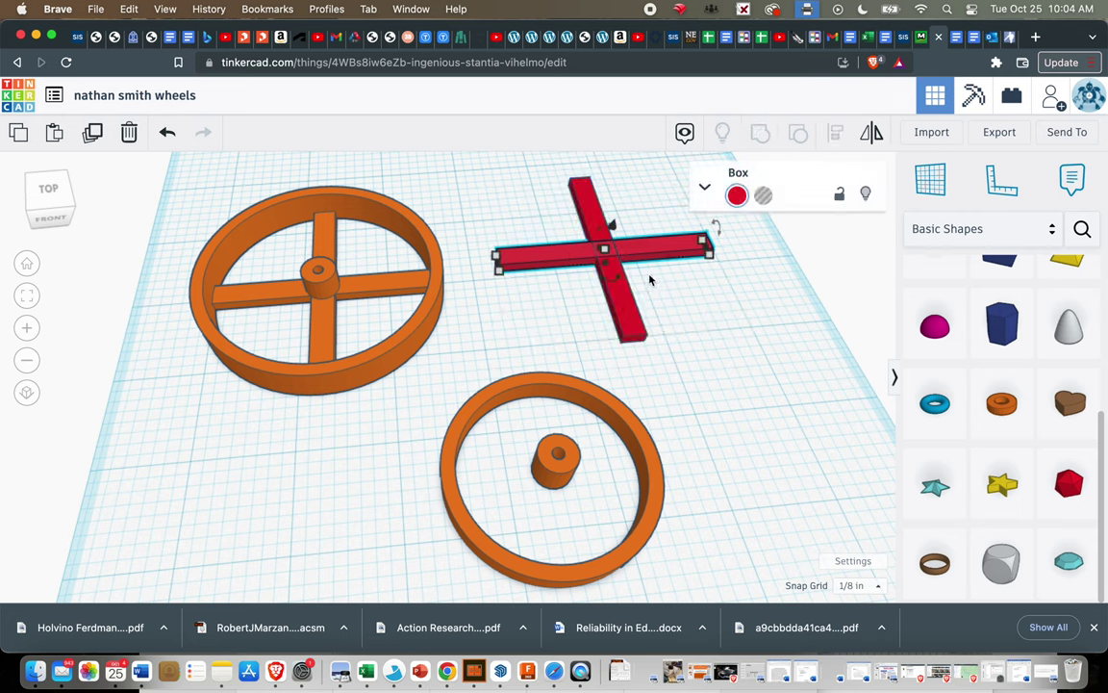
{"action": "left_click", "coordinate": [631, 304], "text": "shift"}
{"action": "left_click_drag", "start_coordinate": [636, 290], "coordinate": [557, 452]}
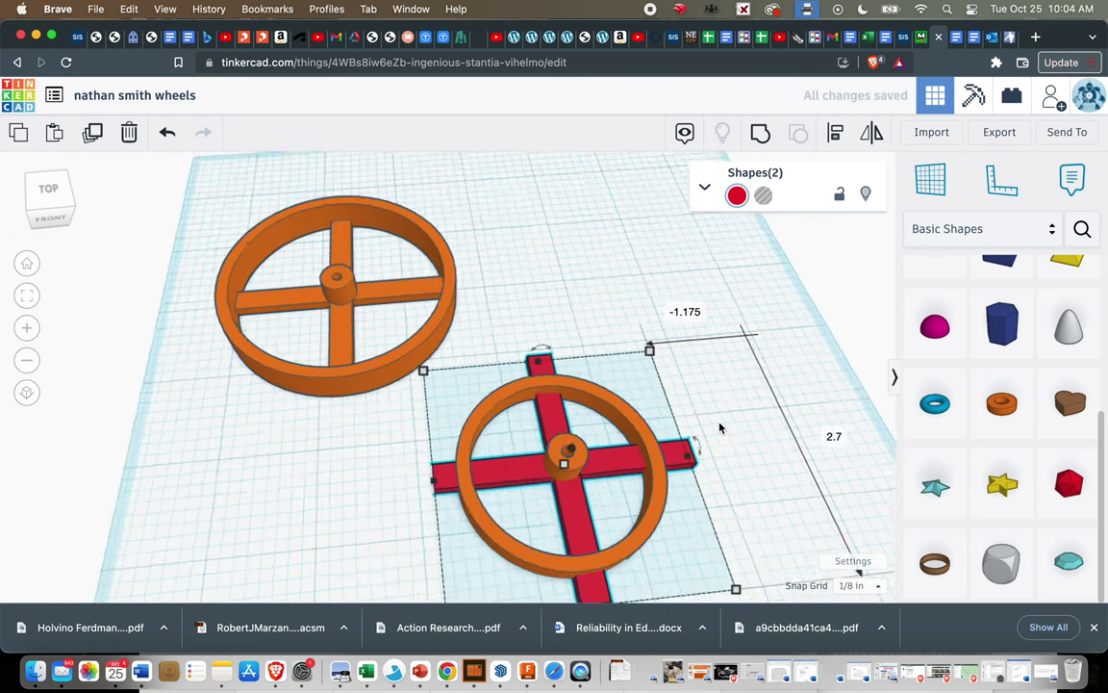
{"action": "scroll", "coordinate": [720, 427], "scroll_direction": "down", "scroll_amount": 5}
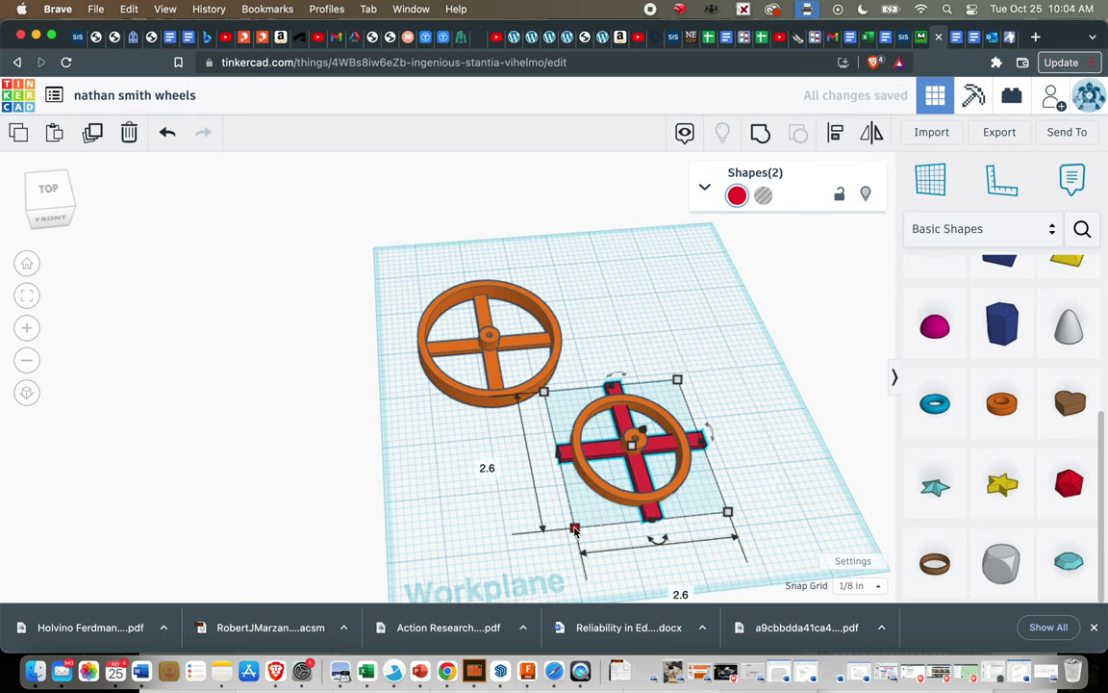
- Resize the red cross to 1.85 by 1.85 in
{"action": "left_click", "coordinate": [479, 463]}
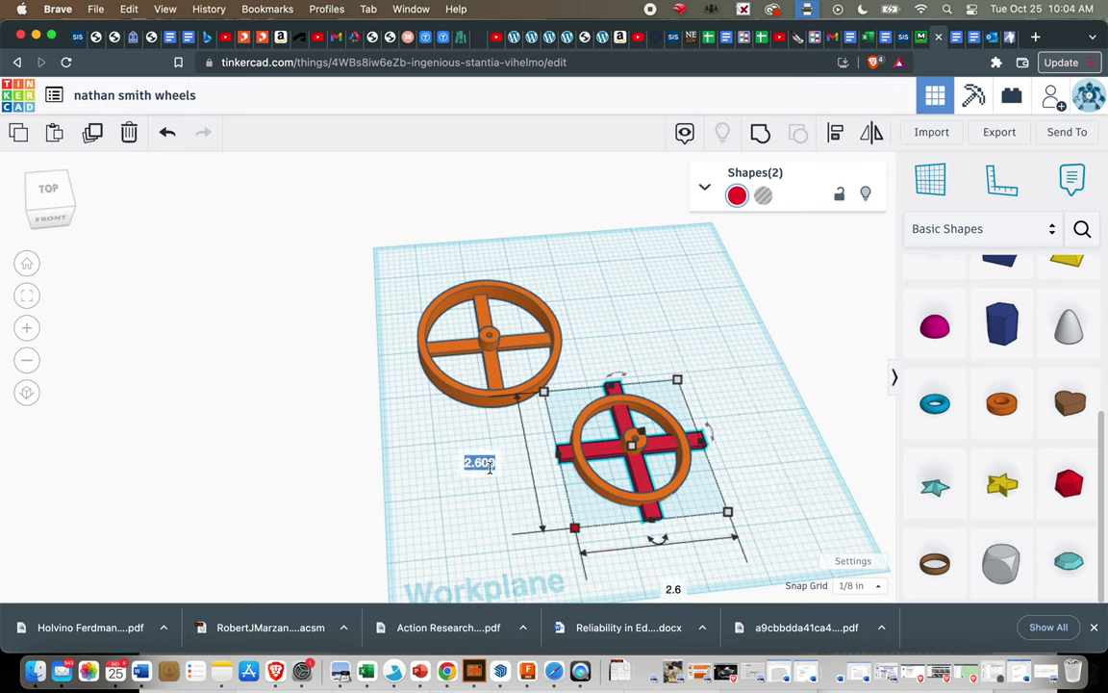
{"action": "type", "text": "1.85"}
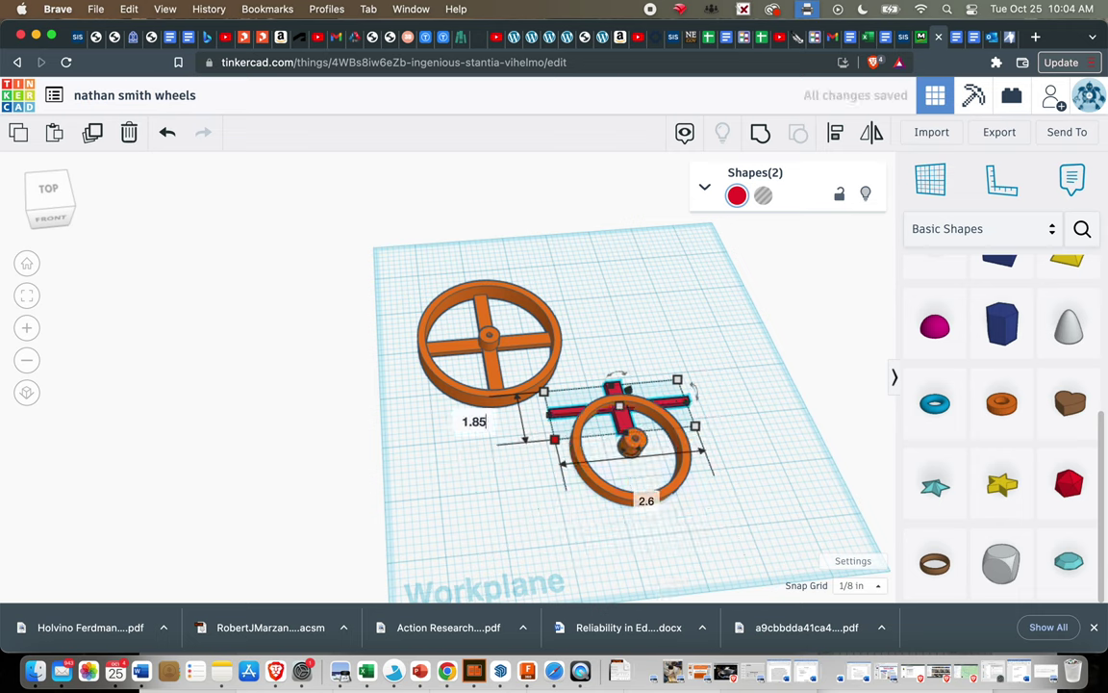
{"action": "key", "text": "Tab"}
{"action": "type", "text": "1"}
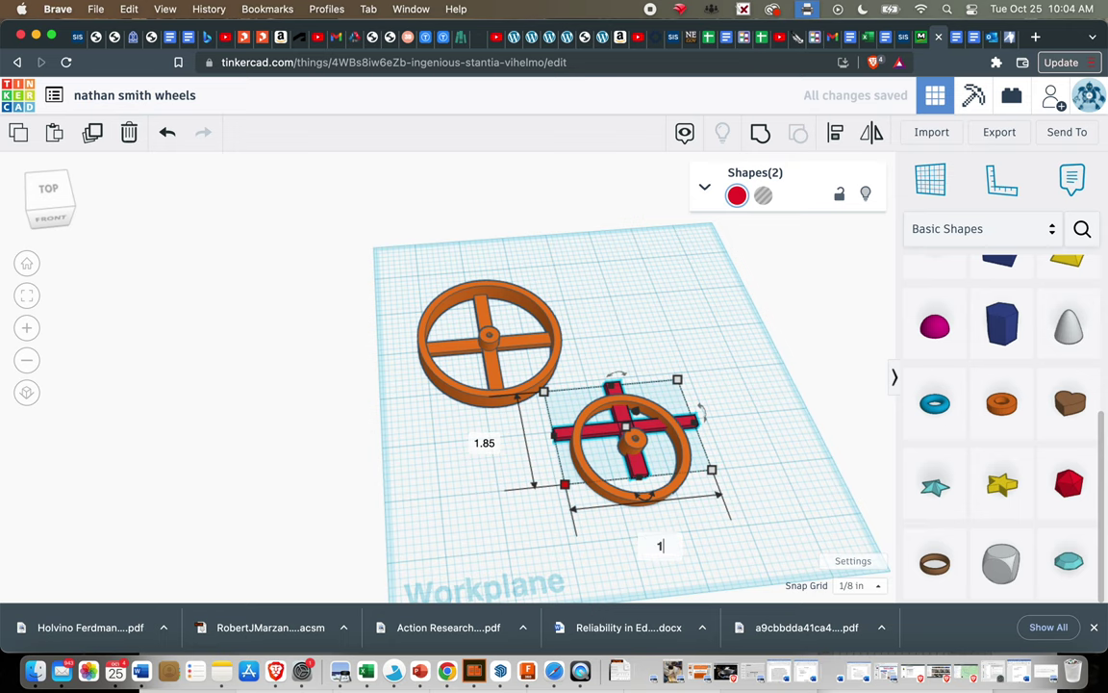
{"action": "type", "text": ".85"}
{"action": "key", "text": "Return"}
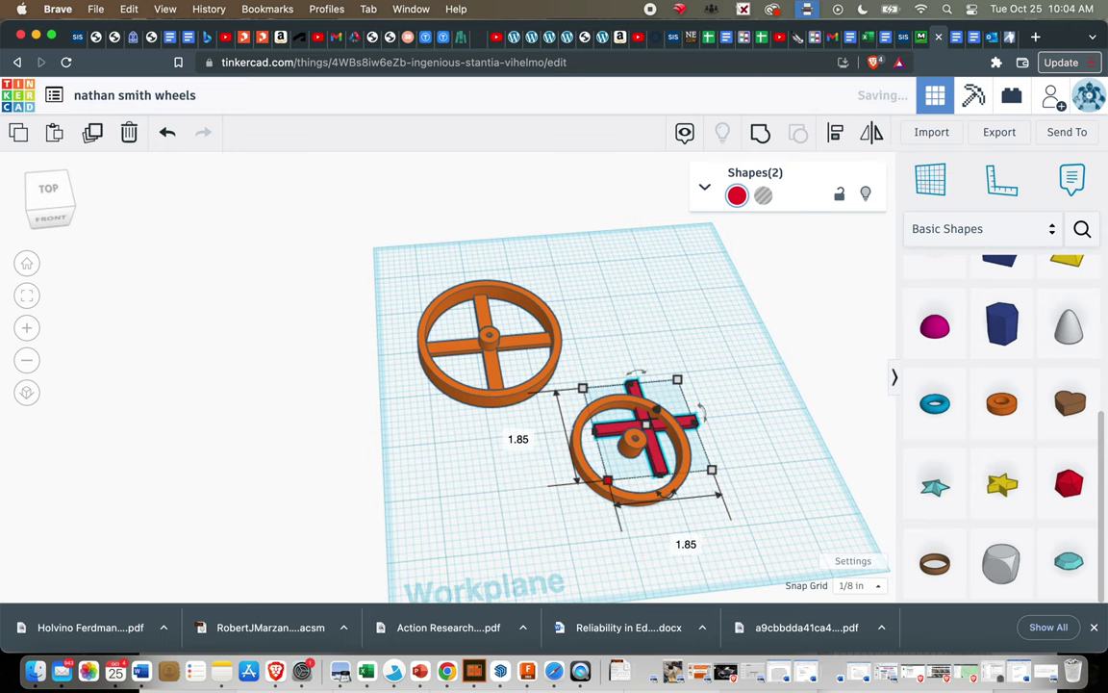
- Select the smaller wheel together with the cross and bring up the Align guides
{"action": "right_click_drag", "start_coordinate": [759, 466], "coordinate": [746, 465]}
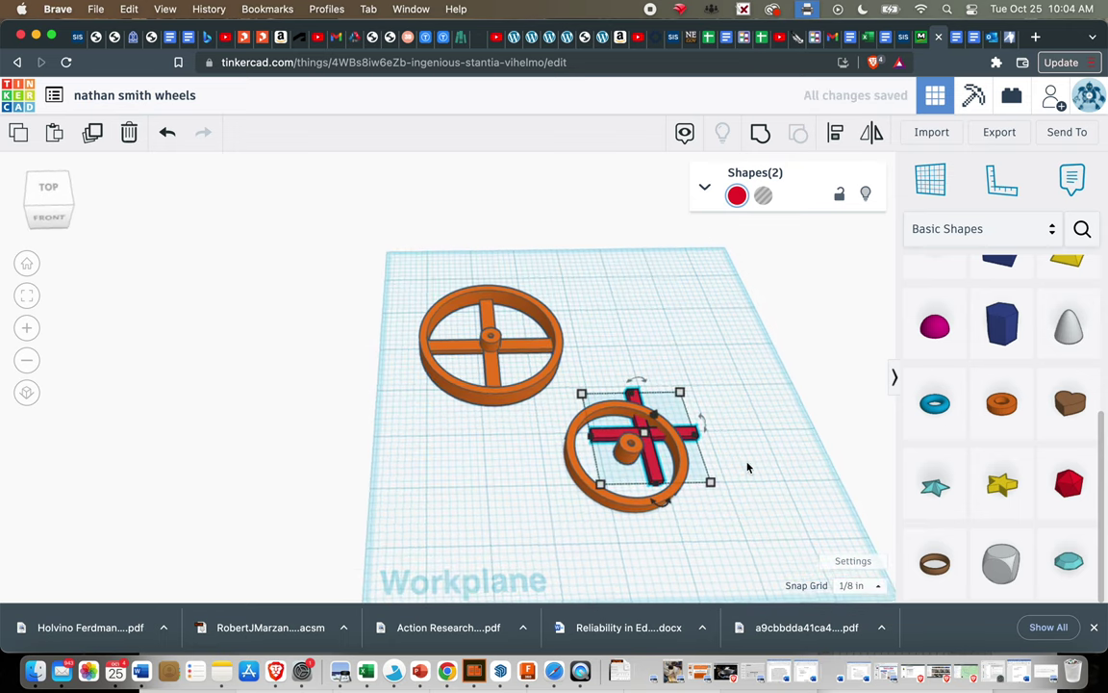
{"action": "left_click_drag", "start_coordinate": [751, 525], "coordinate": [582, 371]}
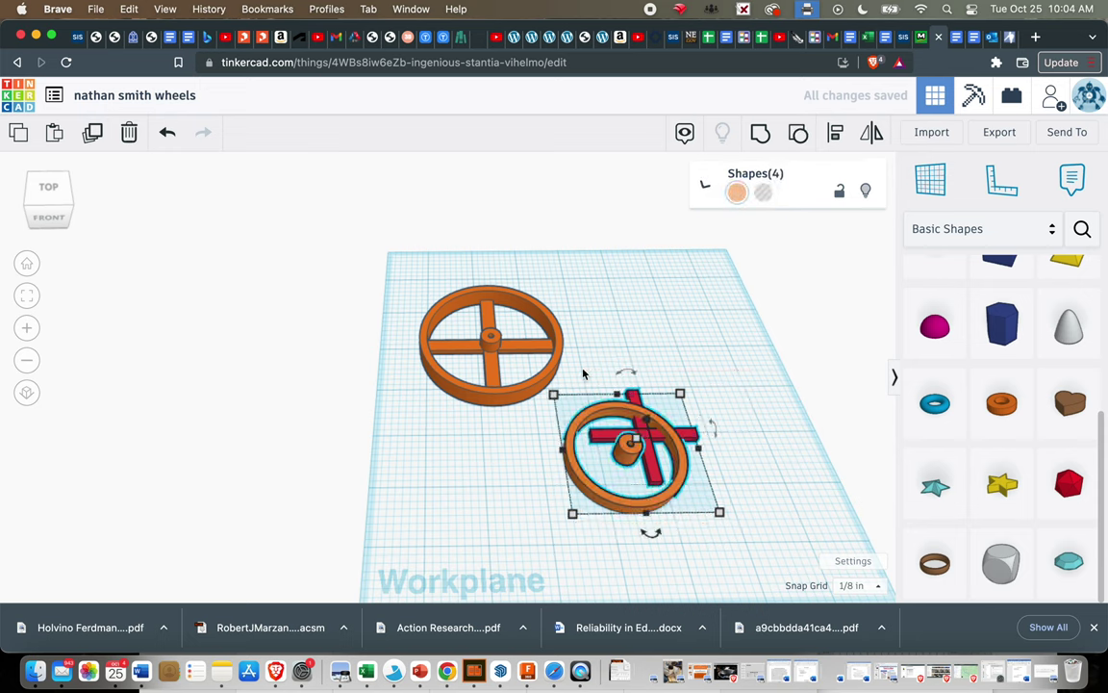
{"action": "left_click", "coordinate": [834, 135]}
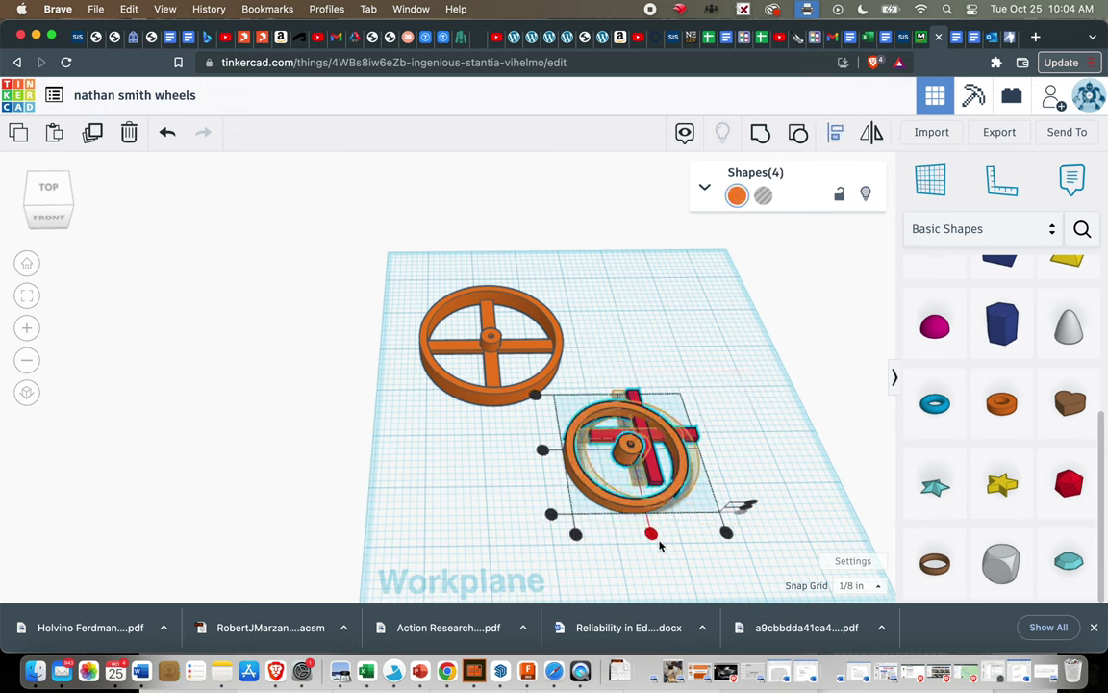
- Centre the cross in the smaller wheel front-to-back and side-to-side, checking from below
{"action": "left_click", "coordinate": [651, 533]}
{"action": "left_click", "coordinate": [553, 449]}
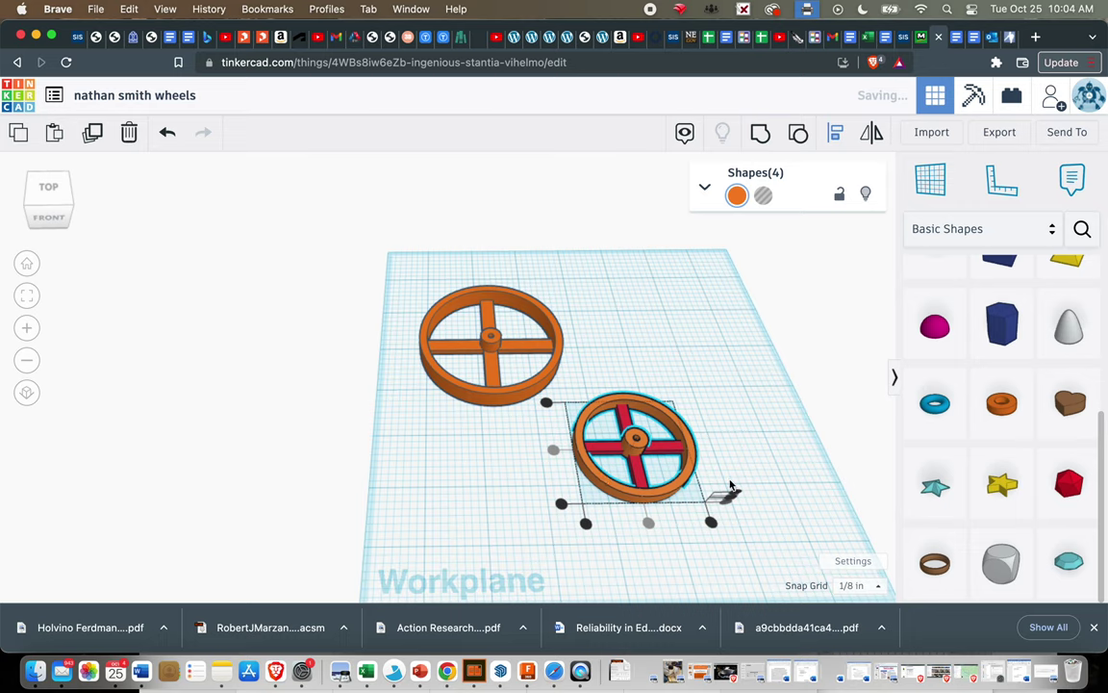
{"action": "right_click_drag", "start_coordinate": [782, 314], "coordinate": [616, 241]}
{"action": "scroll", "coordinate": [606, 240], "scroll_direction": "up", "scroll_amount": 5}
{"action": "scroll", "coordinate": [606, 240], "scroll_direction": "up", "scroll_amount": 3}
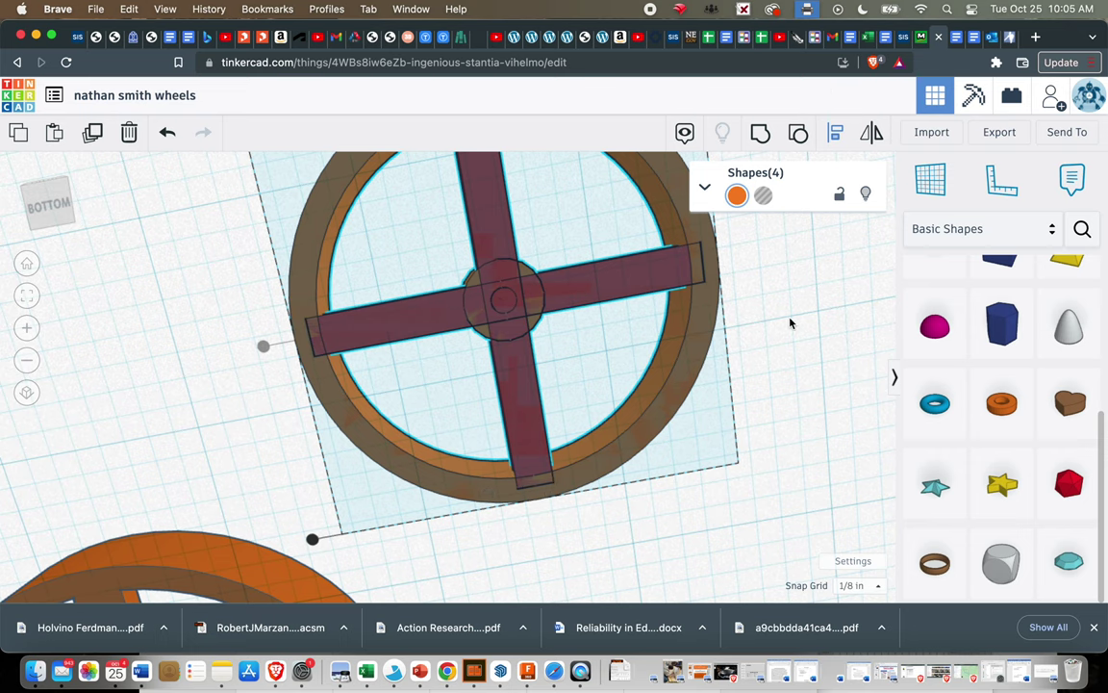
{"action": "right_click_drag", "start_coordinate": [790, 323], "coordinate": [770, 387]}
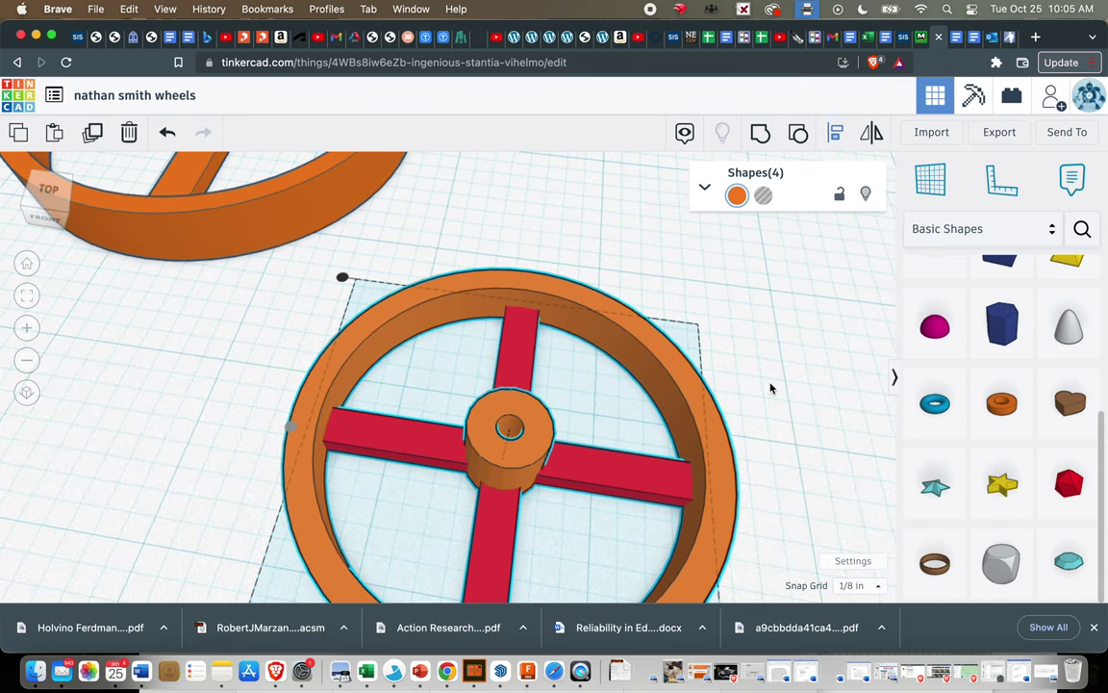
{"action": "scroll", "coordinate": [770, 388], "scroll_direction": "up", "scroll_amount": 2}
{"action": "scroll", "coordinate": [770, 388], "scroll_direction": "down", "scroll_amount": 4}
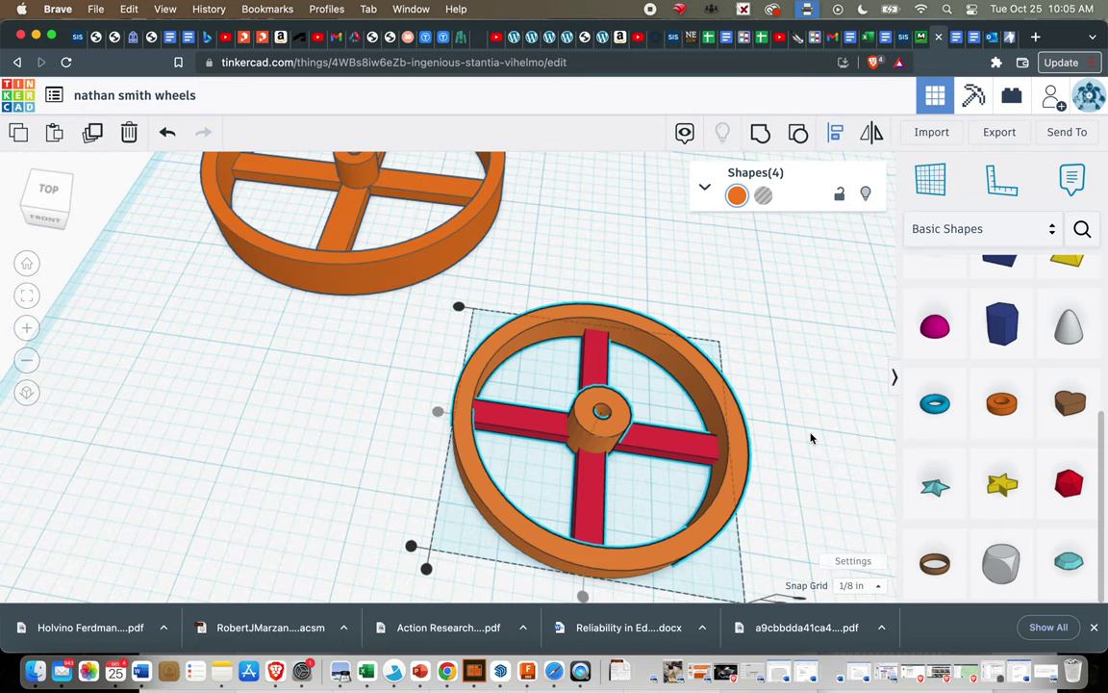
- Inspect the horizontal red spoke's height from a low front angle
{"action": "left_click", "coordinate": [827, 474]}
{"action": "left_click", "coordinate": [713, 452]}
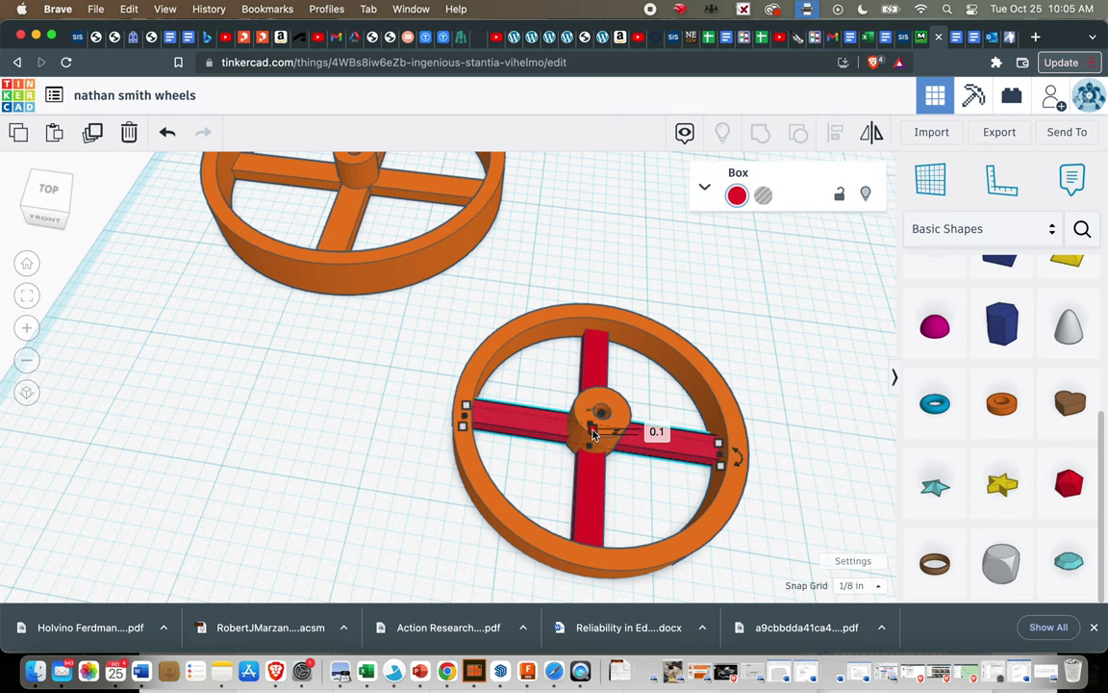
{"action": "right_click_drag", "start_coordinate": [756, 474], "coordinate": [662, 383]}
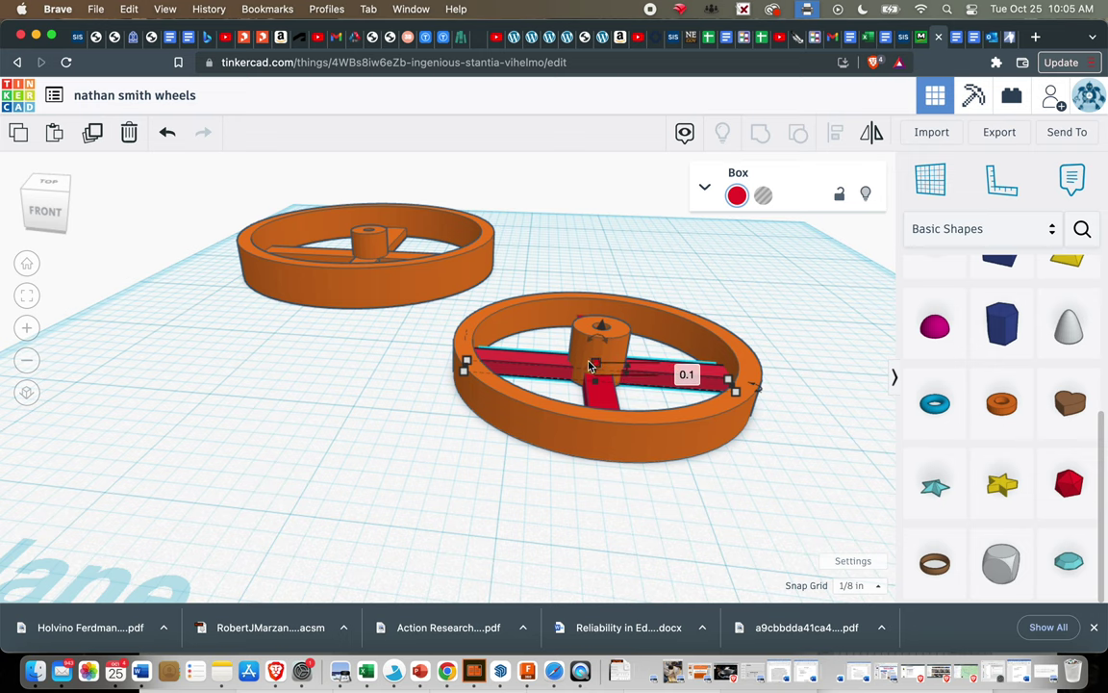
{"action": "left_click", "coordinate": [764, 382]}
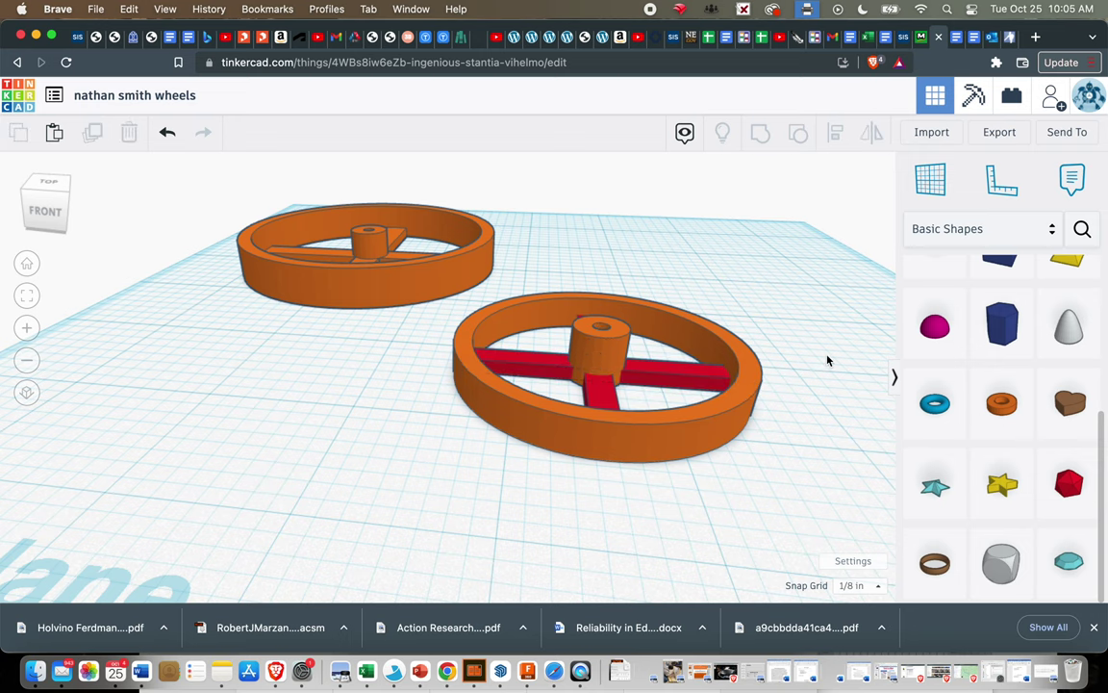
{"action": "right_click_drag", "start_coordinate": [828, 360], "coordinate": [825, 424]}
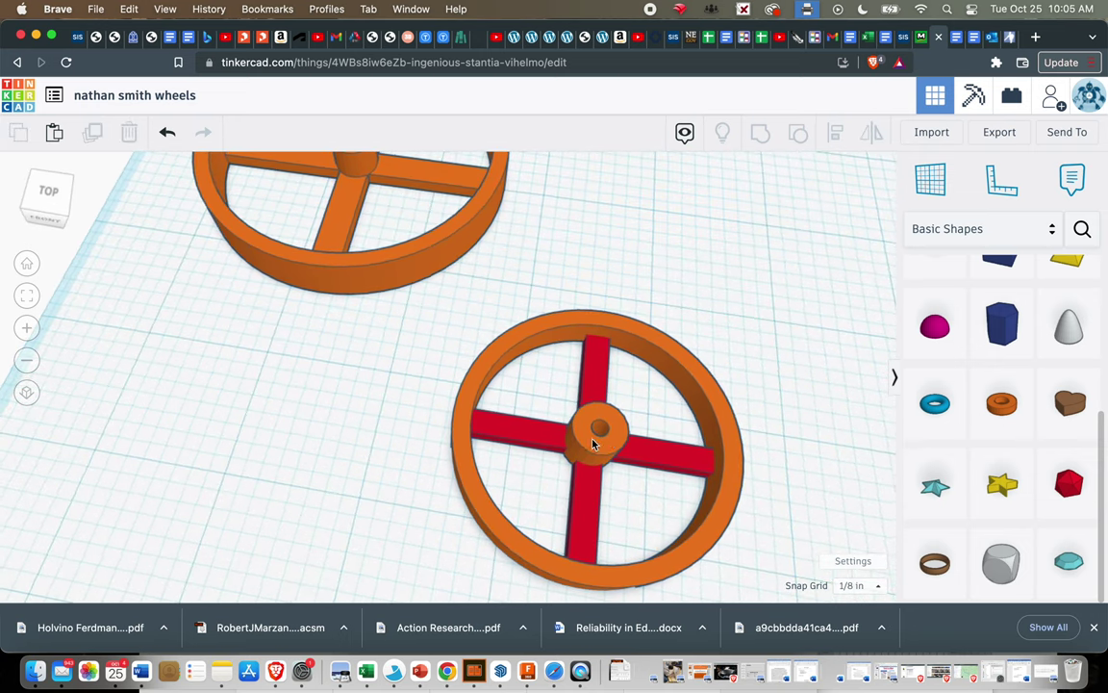
- Ungroup the smaller wheel's hub to separate its hole cylinder
{"action": "scroll", "coordinate": [755, 359], "scroll_direction": "up", "scroll_amount": 3}
{"action": "scroll", "coordinate": [687, 404], "scroll_direction": "down", "scroll_amount": 4}
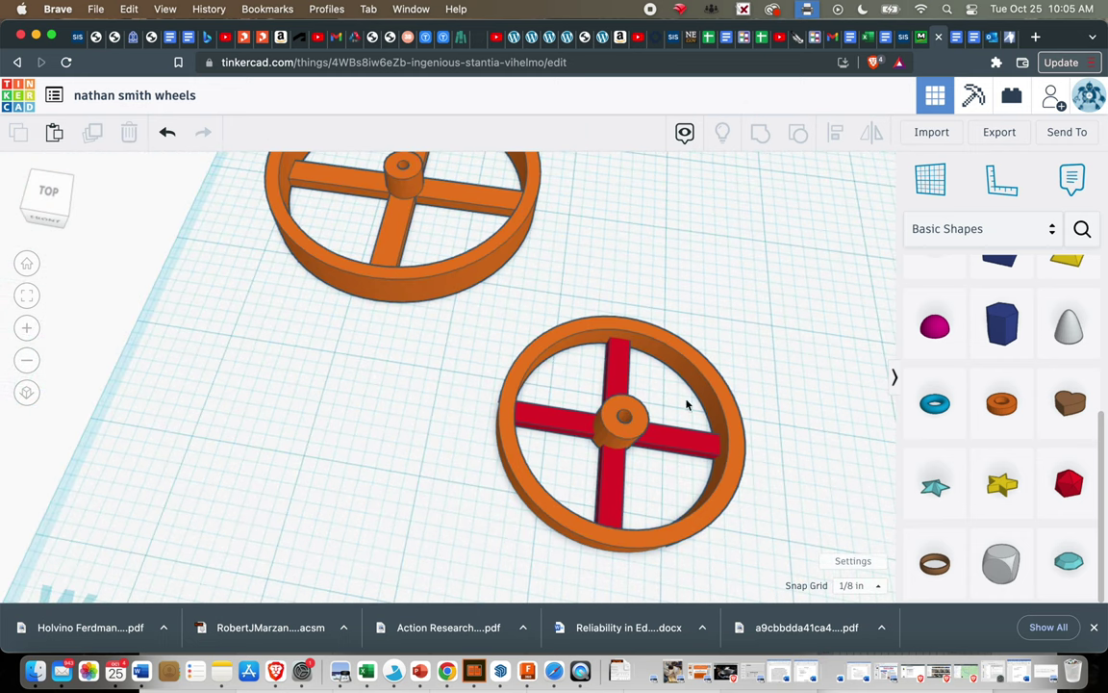
{"action": "left_click", "coordinate": [633, 429]}
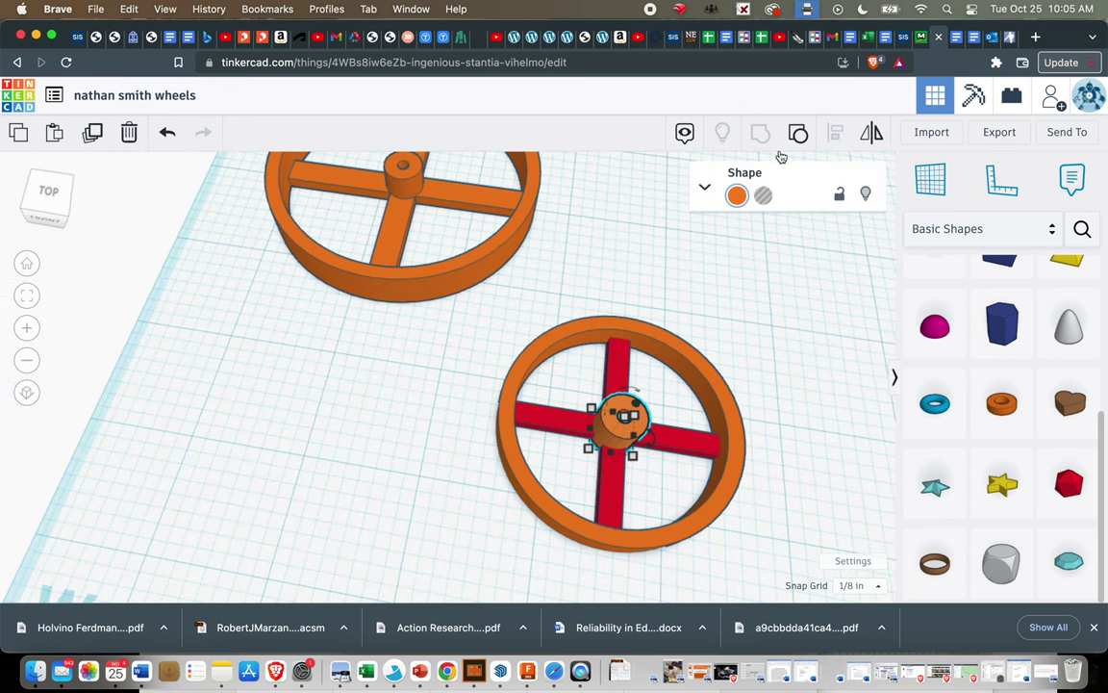
{"action": "left_click", "coordinate": [779, 418]}
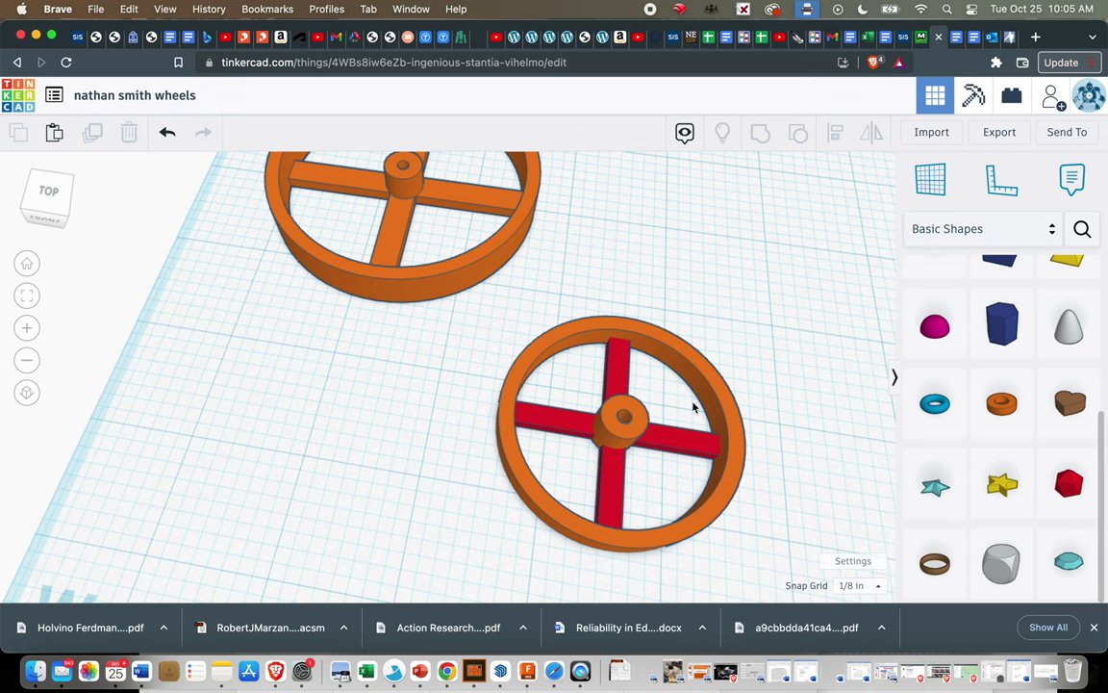
{"action": "left_click", "coordinate": [640, 433]}
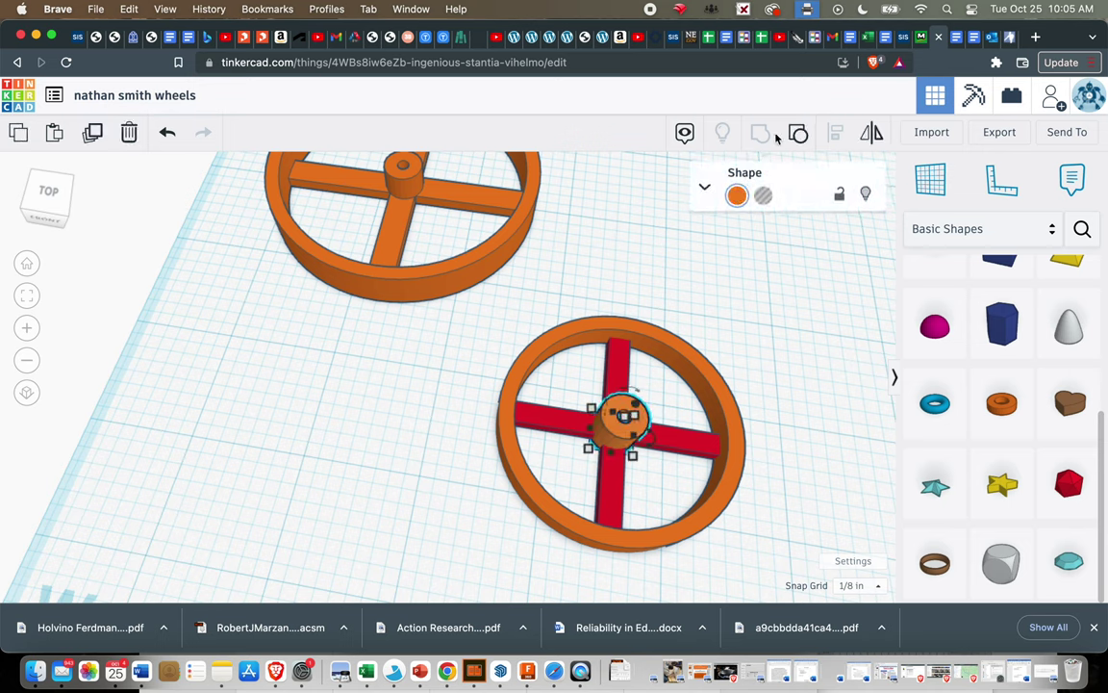
{"action": "key", "text": "ctrl+shift+g"}
{"action": "left_click", "coordinate": [754, 562]}
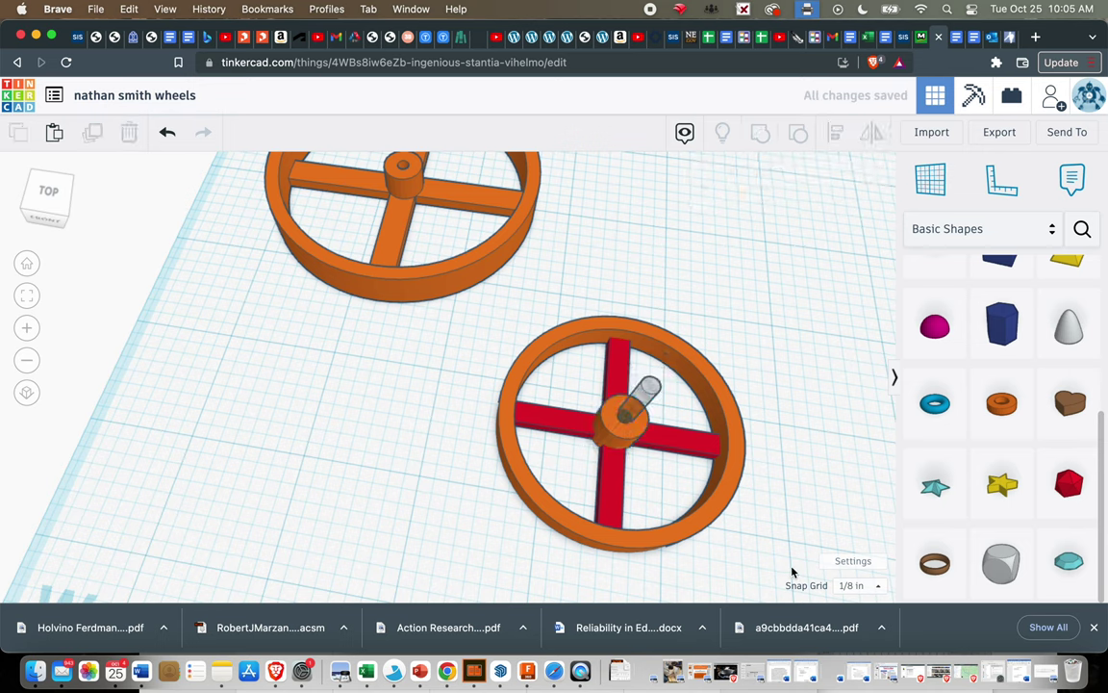
- Group the ring, cross bars, hub and hole into one smaller wheel
{"action": "left_click_drag", "start_coordinate": [493, 306], "coordinate": [789, 578]}
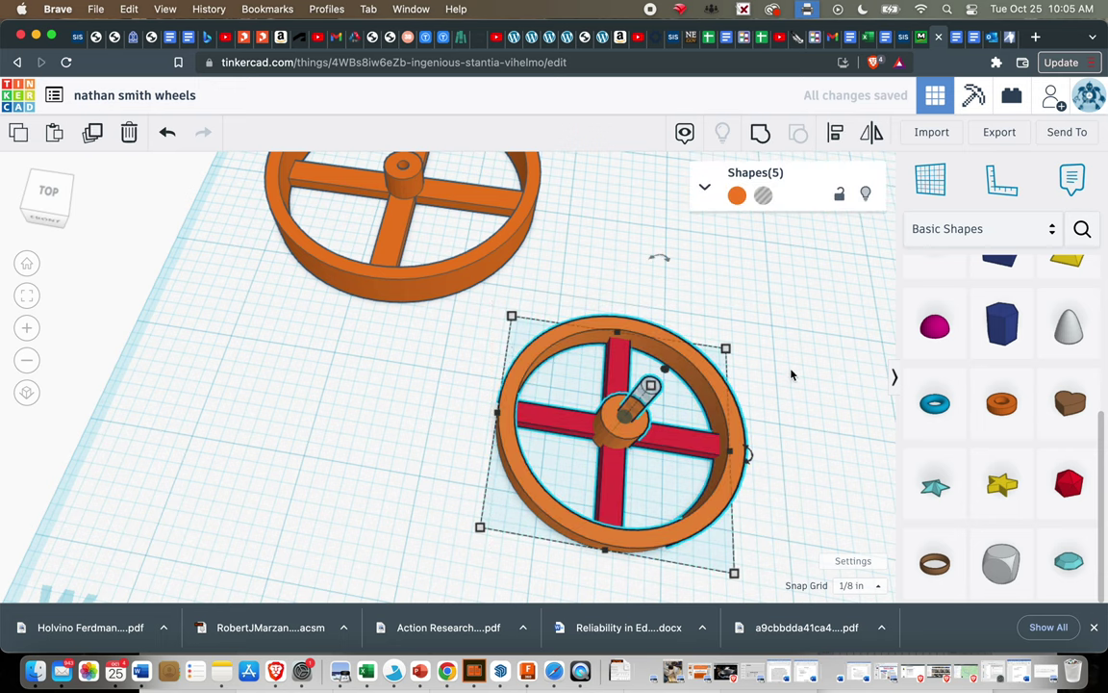
{"action": "left_click", "coordinate": [761, 135]}
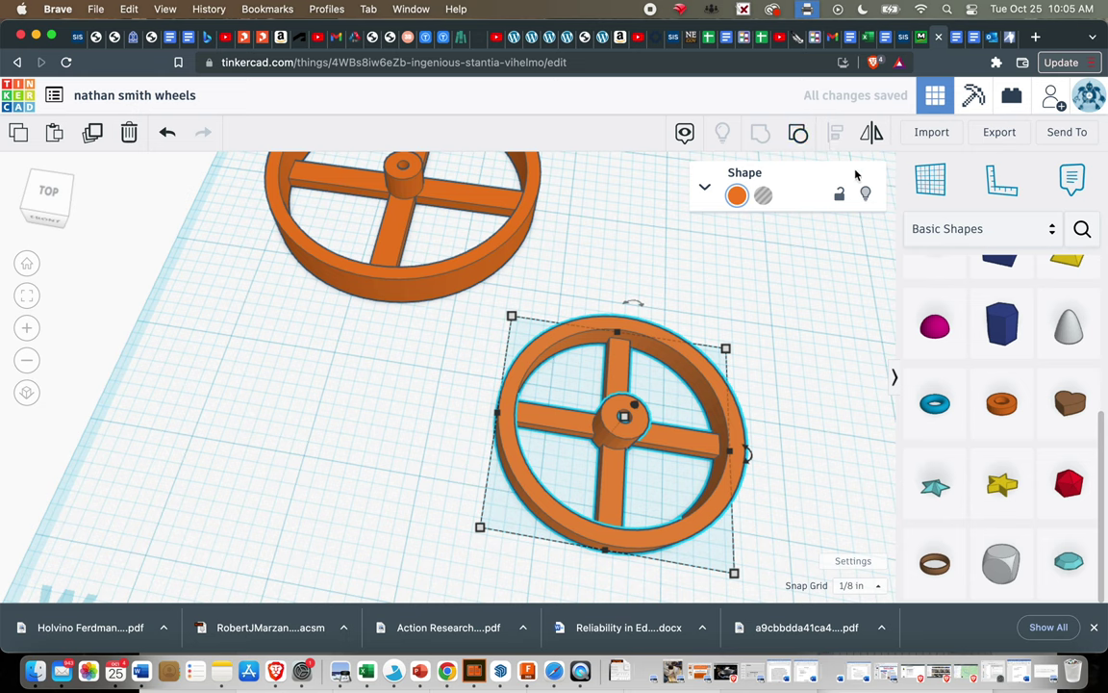
{"action": "left_click", "coordinate": [804, 430]}
{"action": "right_click_drag", "start_coordinate": [801, 428], "coordinate": [732, 452]}
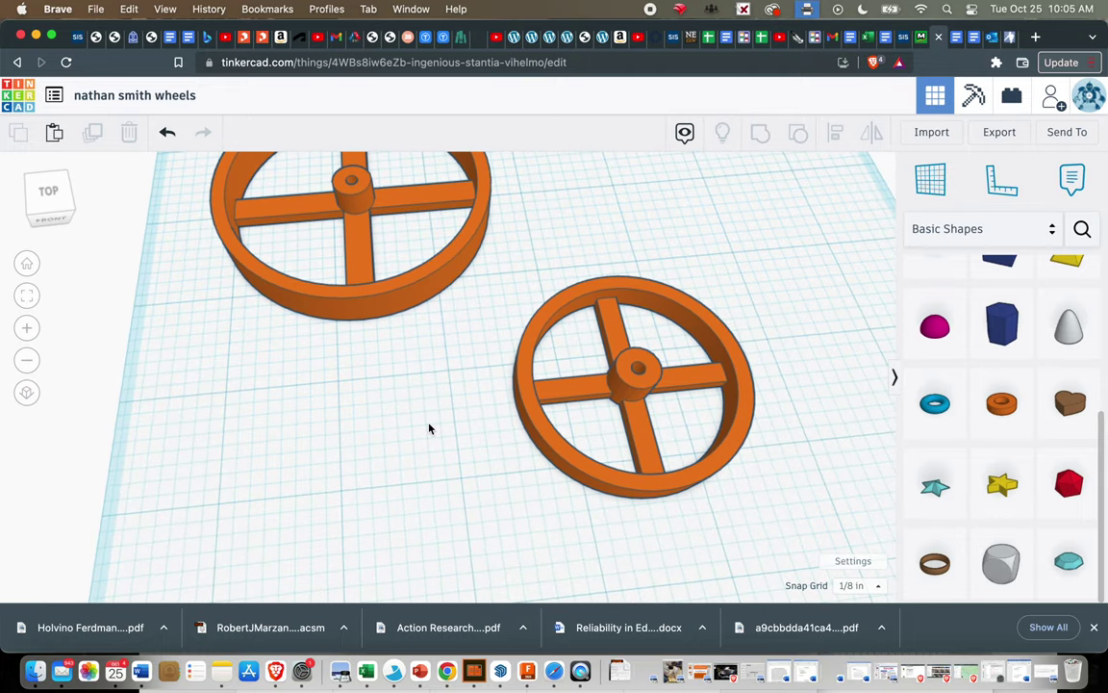
{"action": "scroll", "coordinate": [464, 361], "scroll_direction": "down", "scroll_amount": 4}
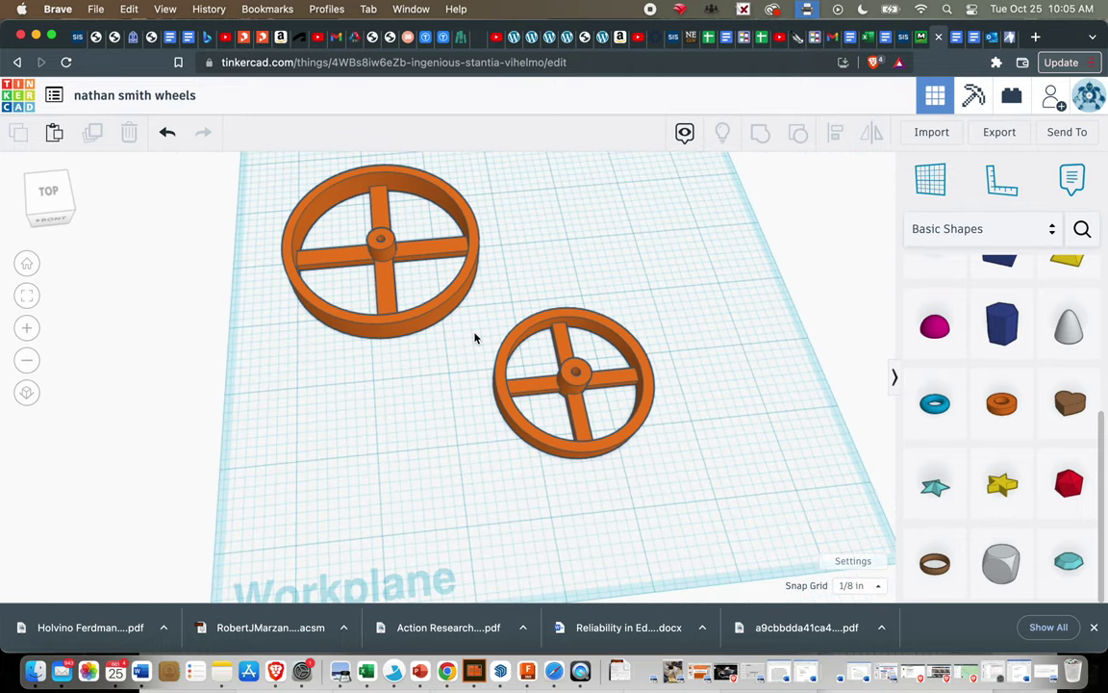